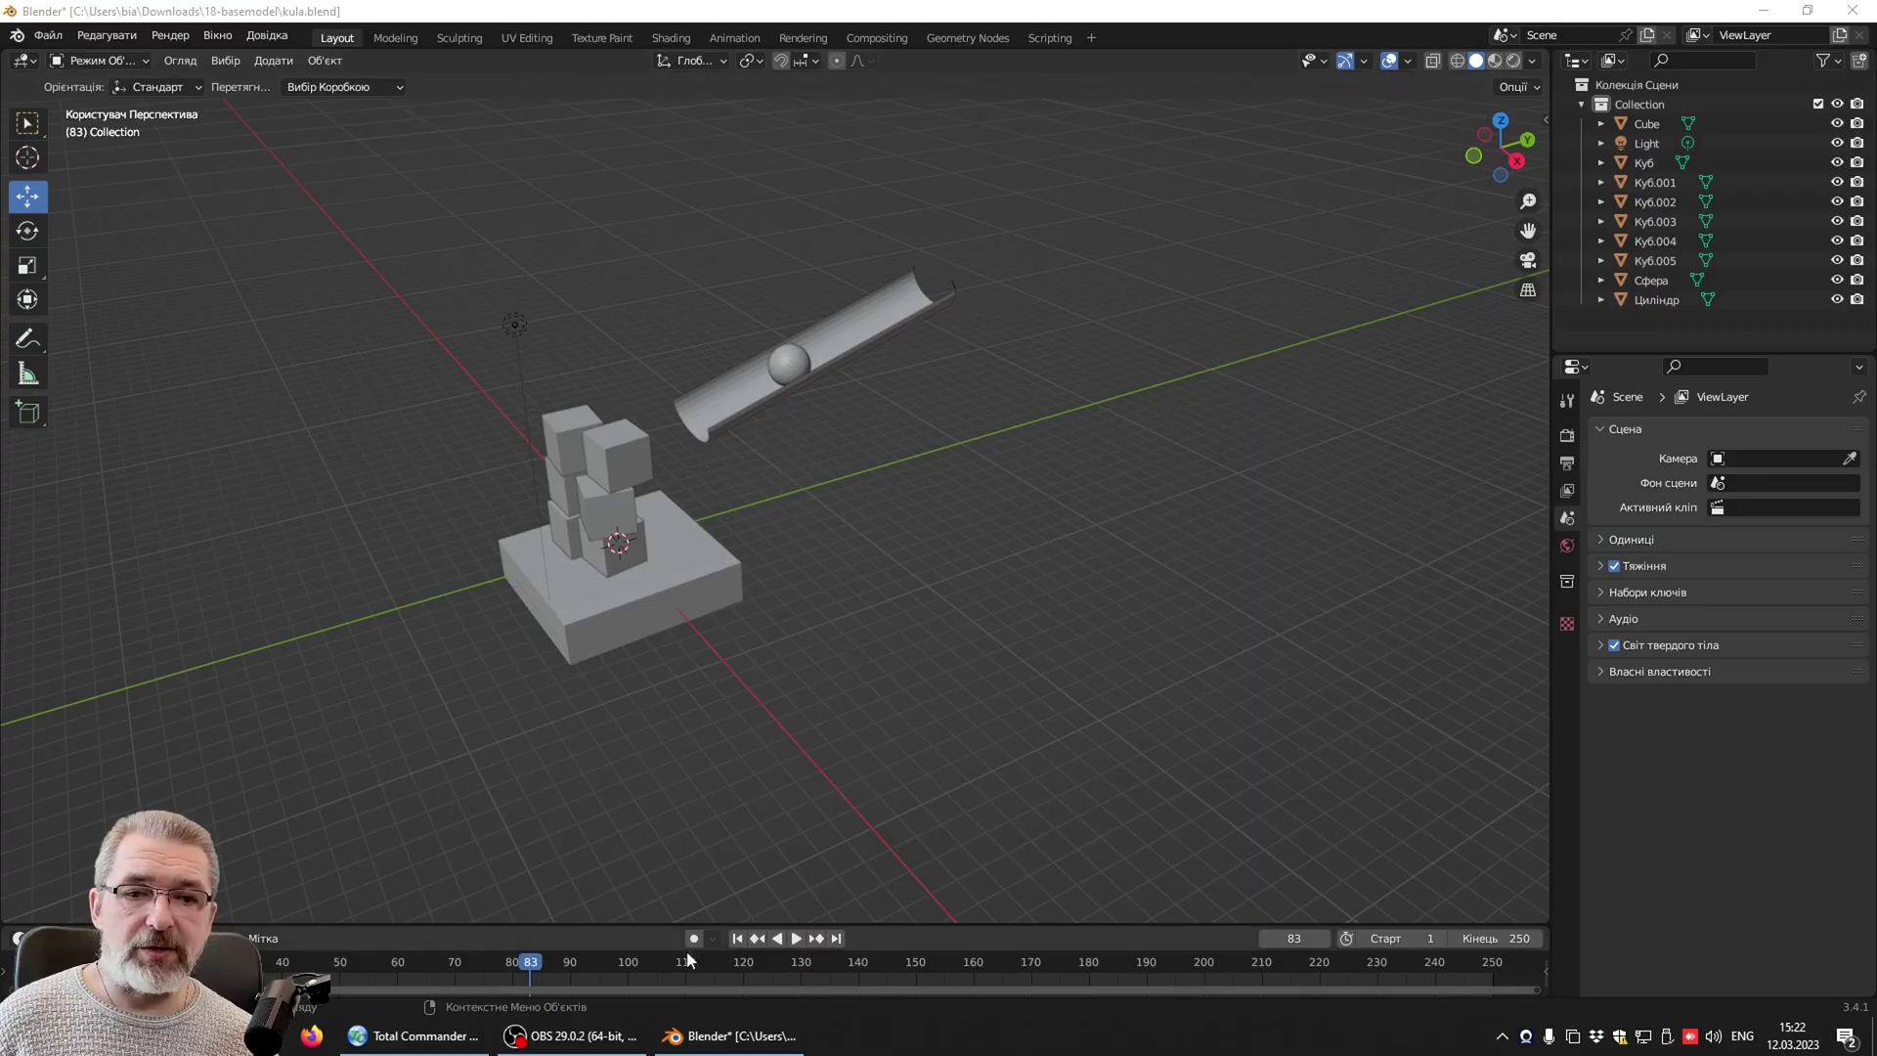
Replay the rigid-body simulation from the start, then stop it and rewind to frame 1.
{"action": "left_click", "coordinate": [735, 938]}
{"action": "key", "text": "space"}
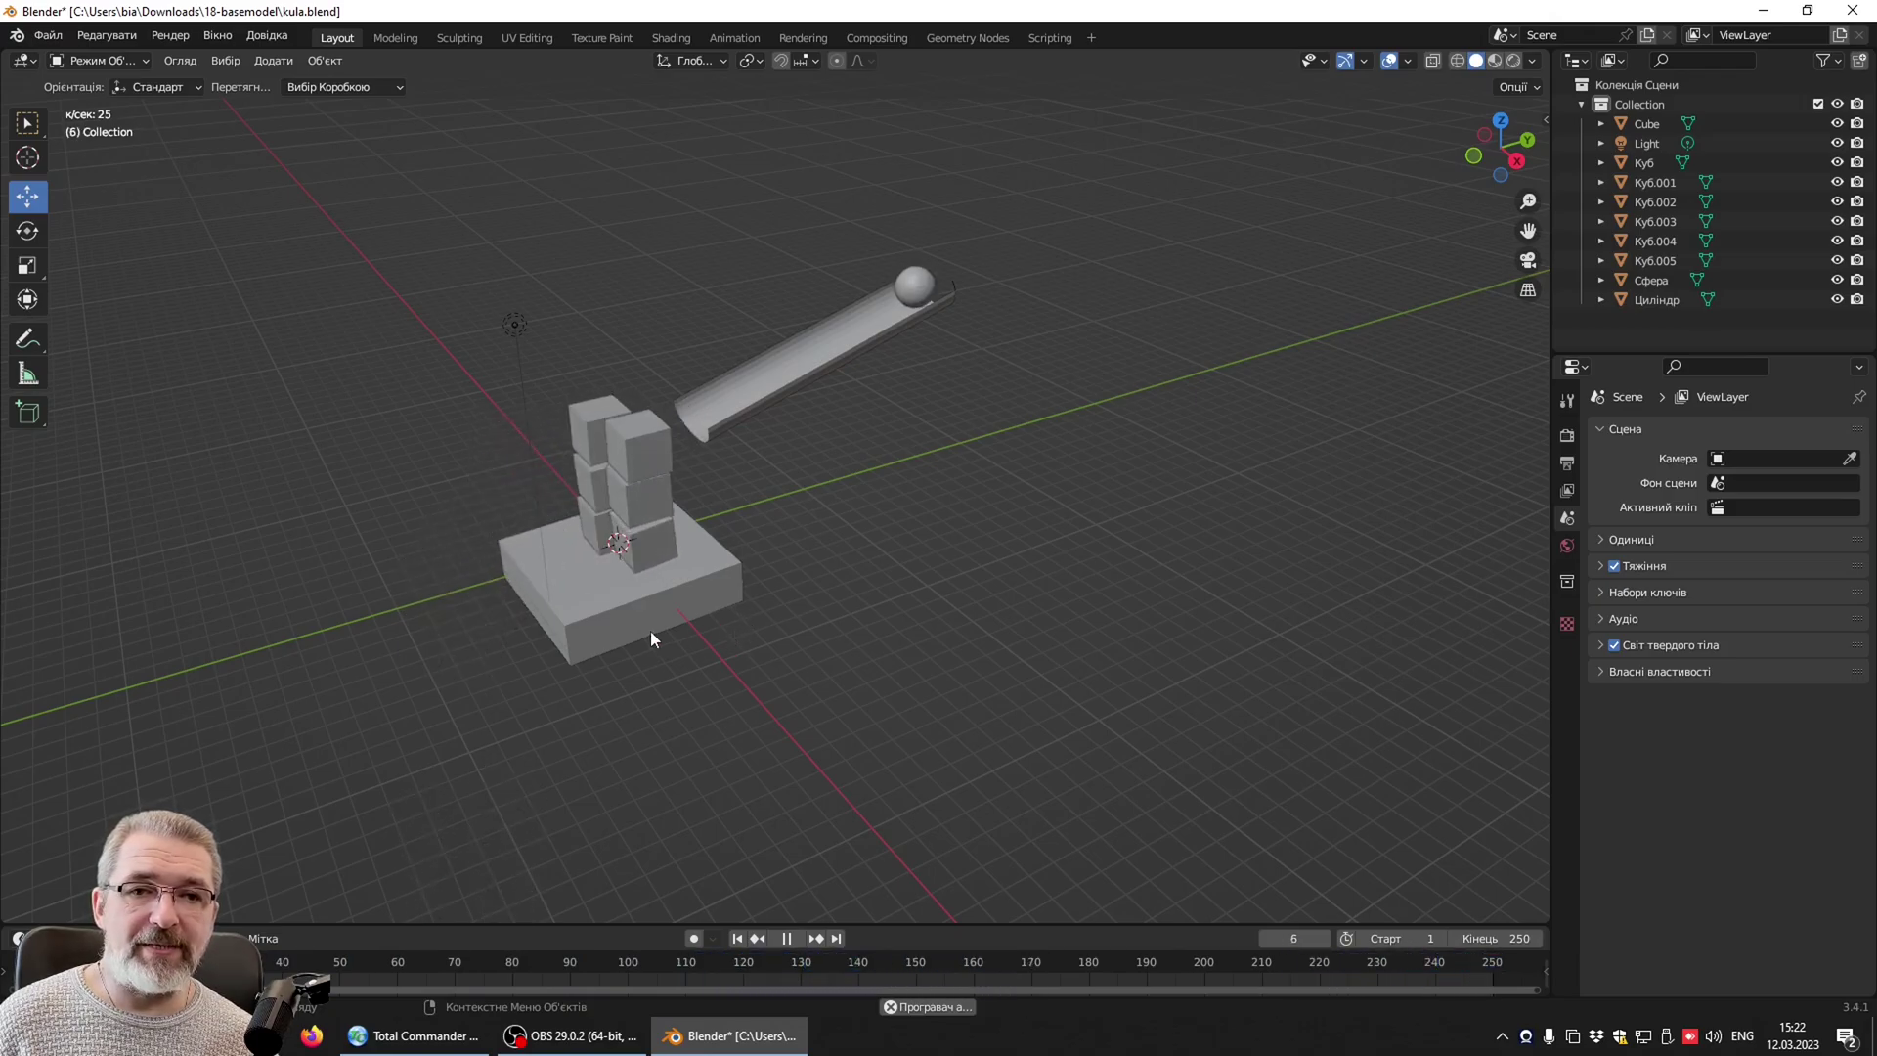
{"action": "left_click", "coordinate": [783, 938]}
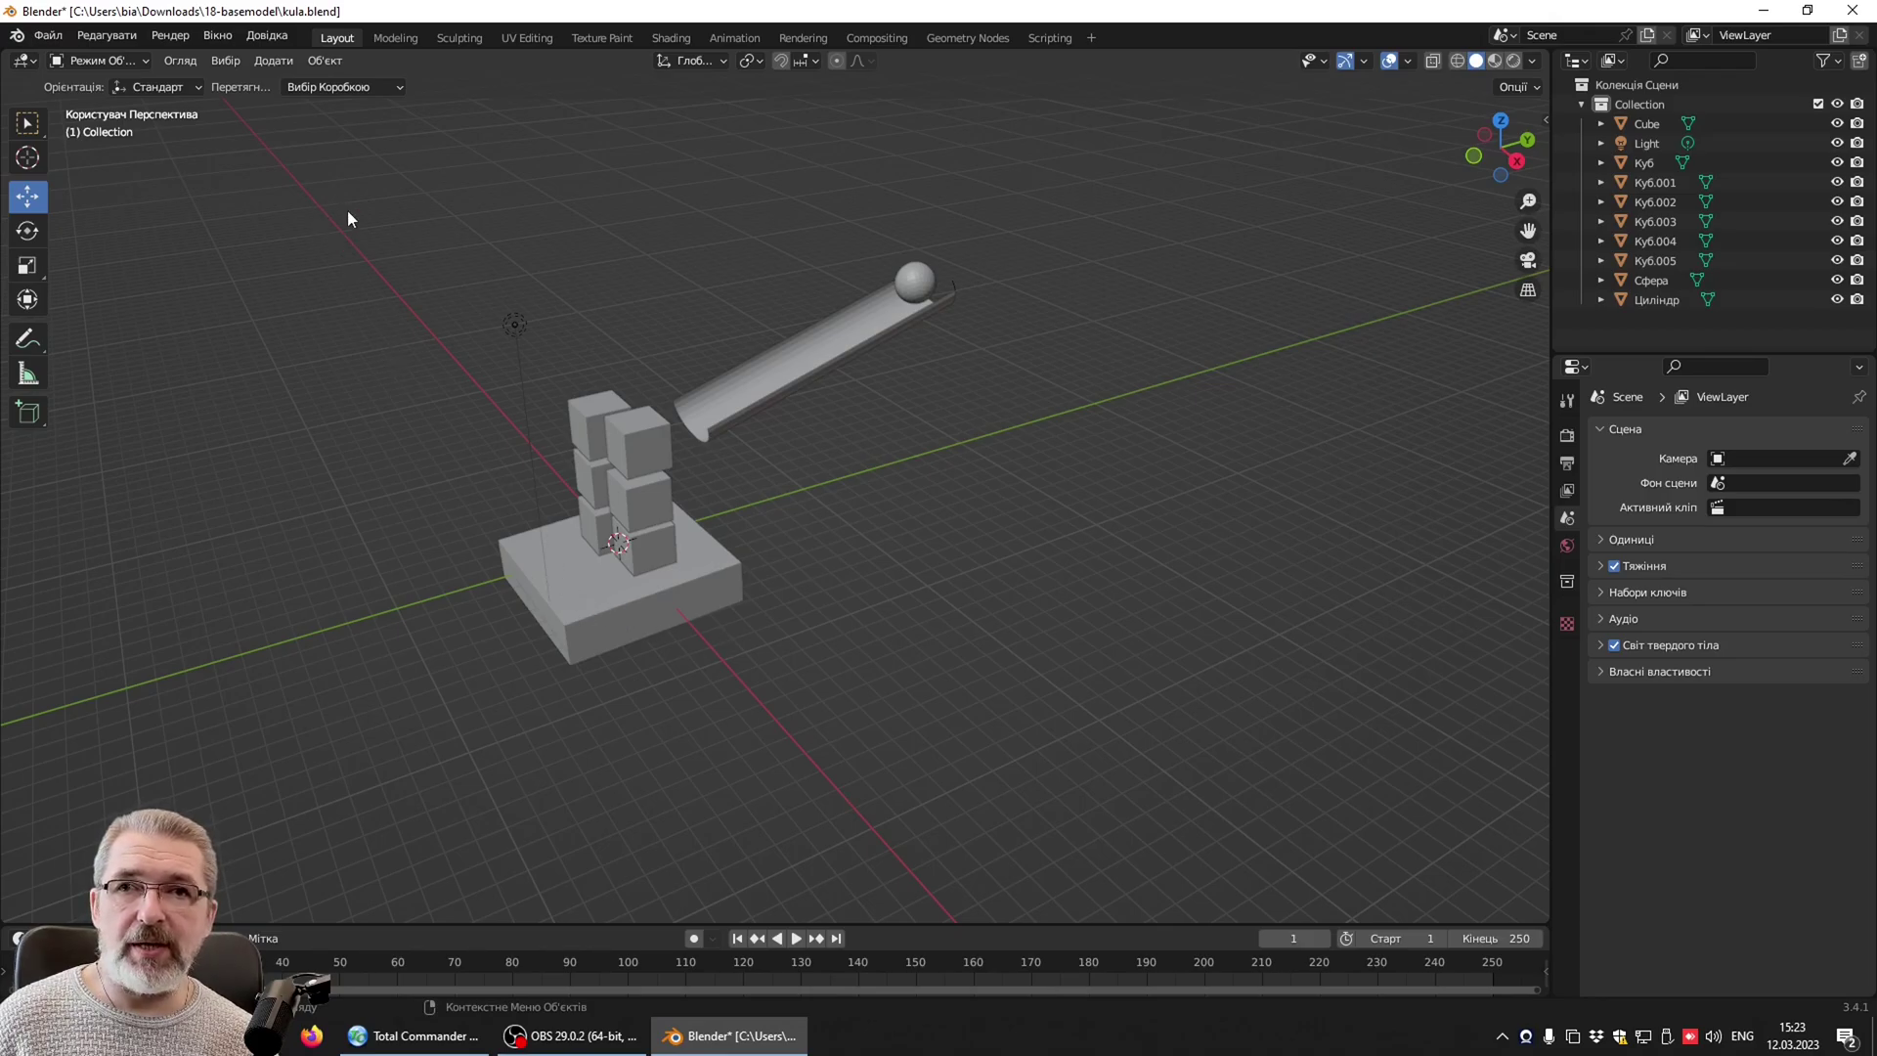
Add a camera (Камера) and slide it along the X axis away from the tower base.
{"action": "left_click", "coordinate": [274, 60]}
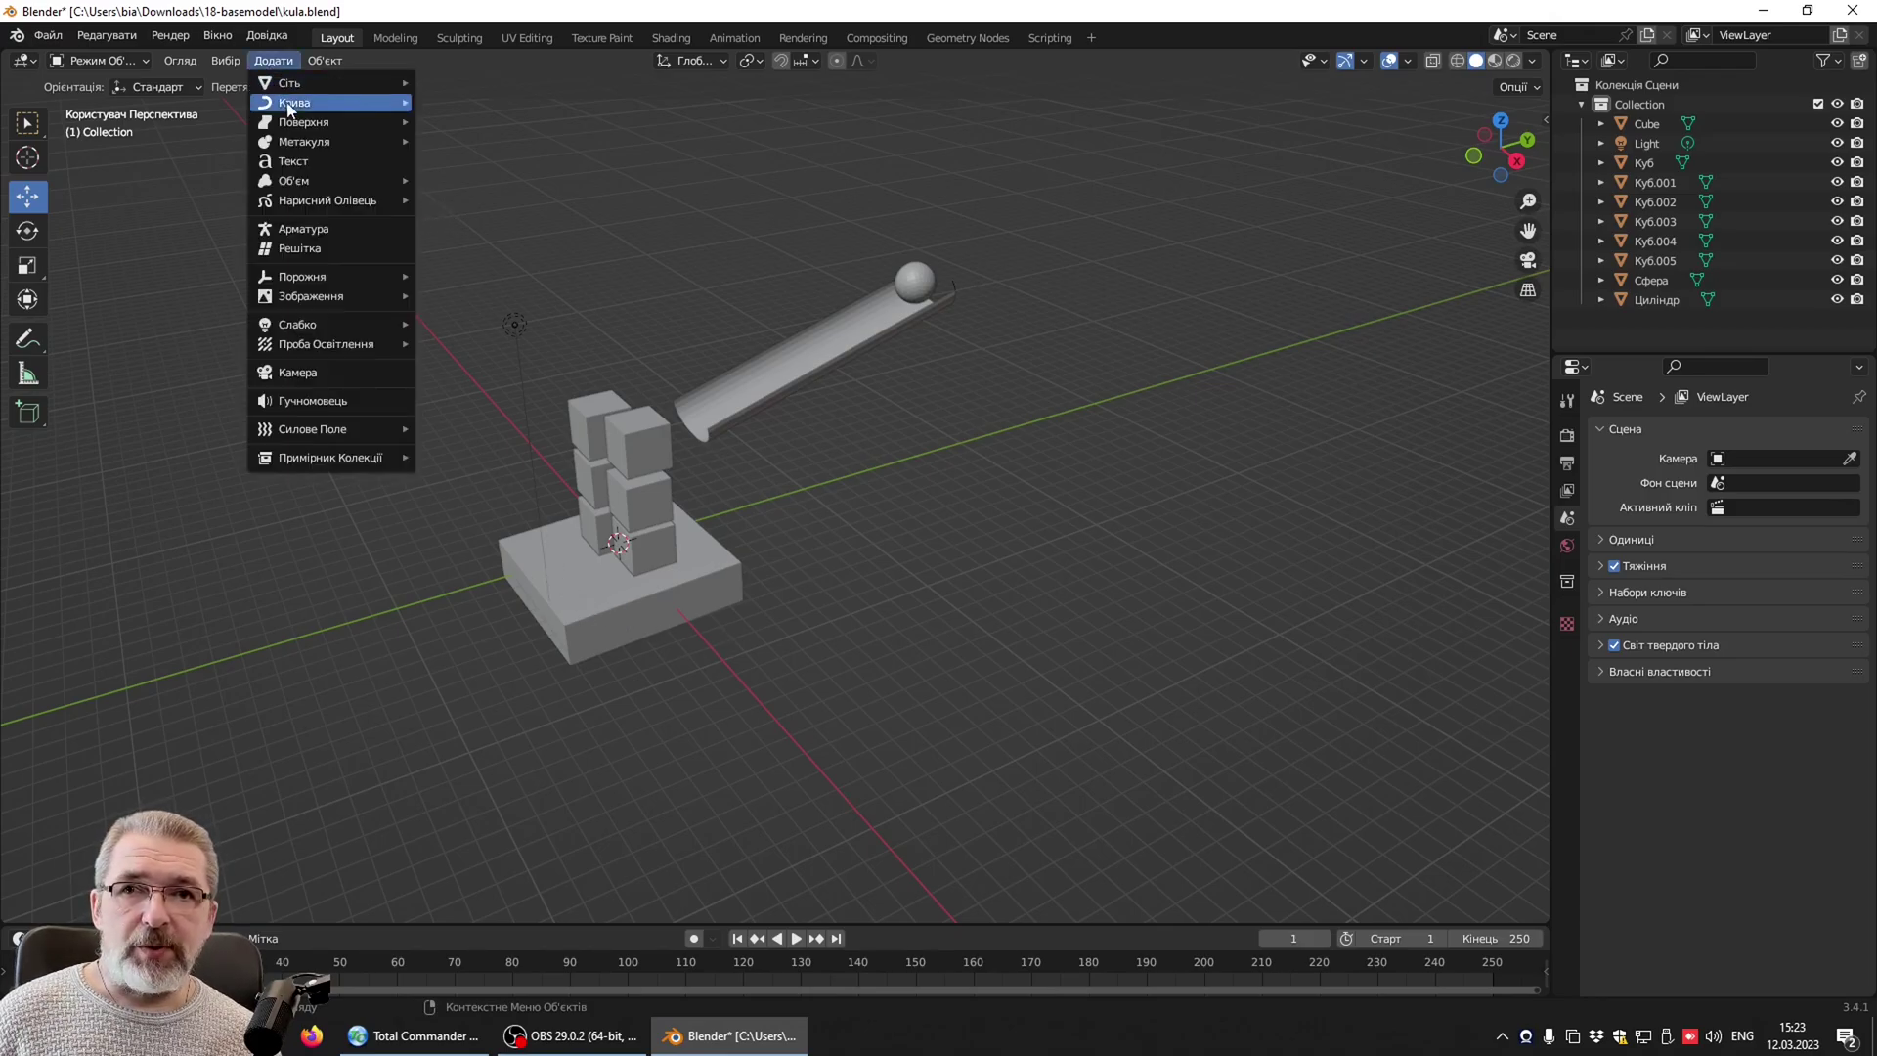
{"action": "left_click", "coordinate": [350, 374]}
{"action": "left_click_drag", "start_coordinate": [666, 585], "coordinate": [900, 801]}
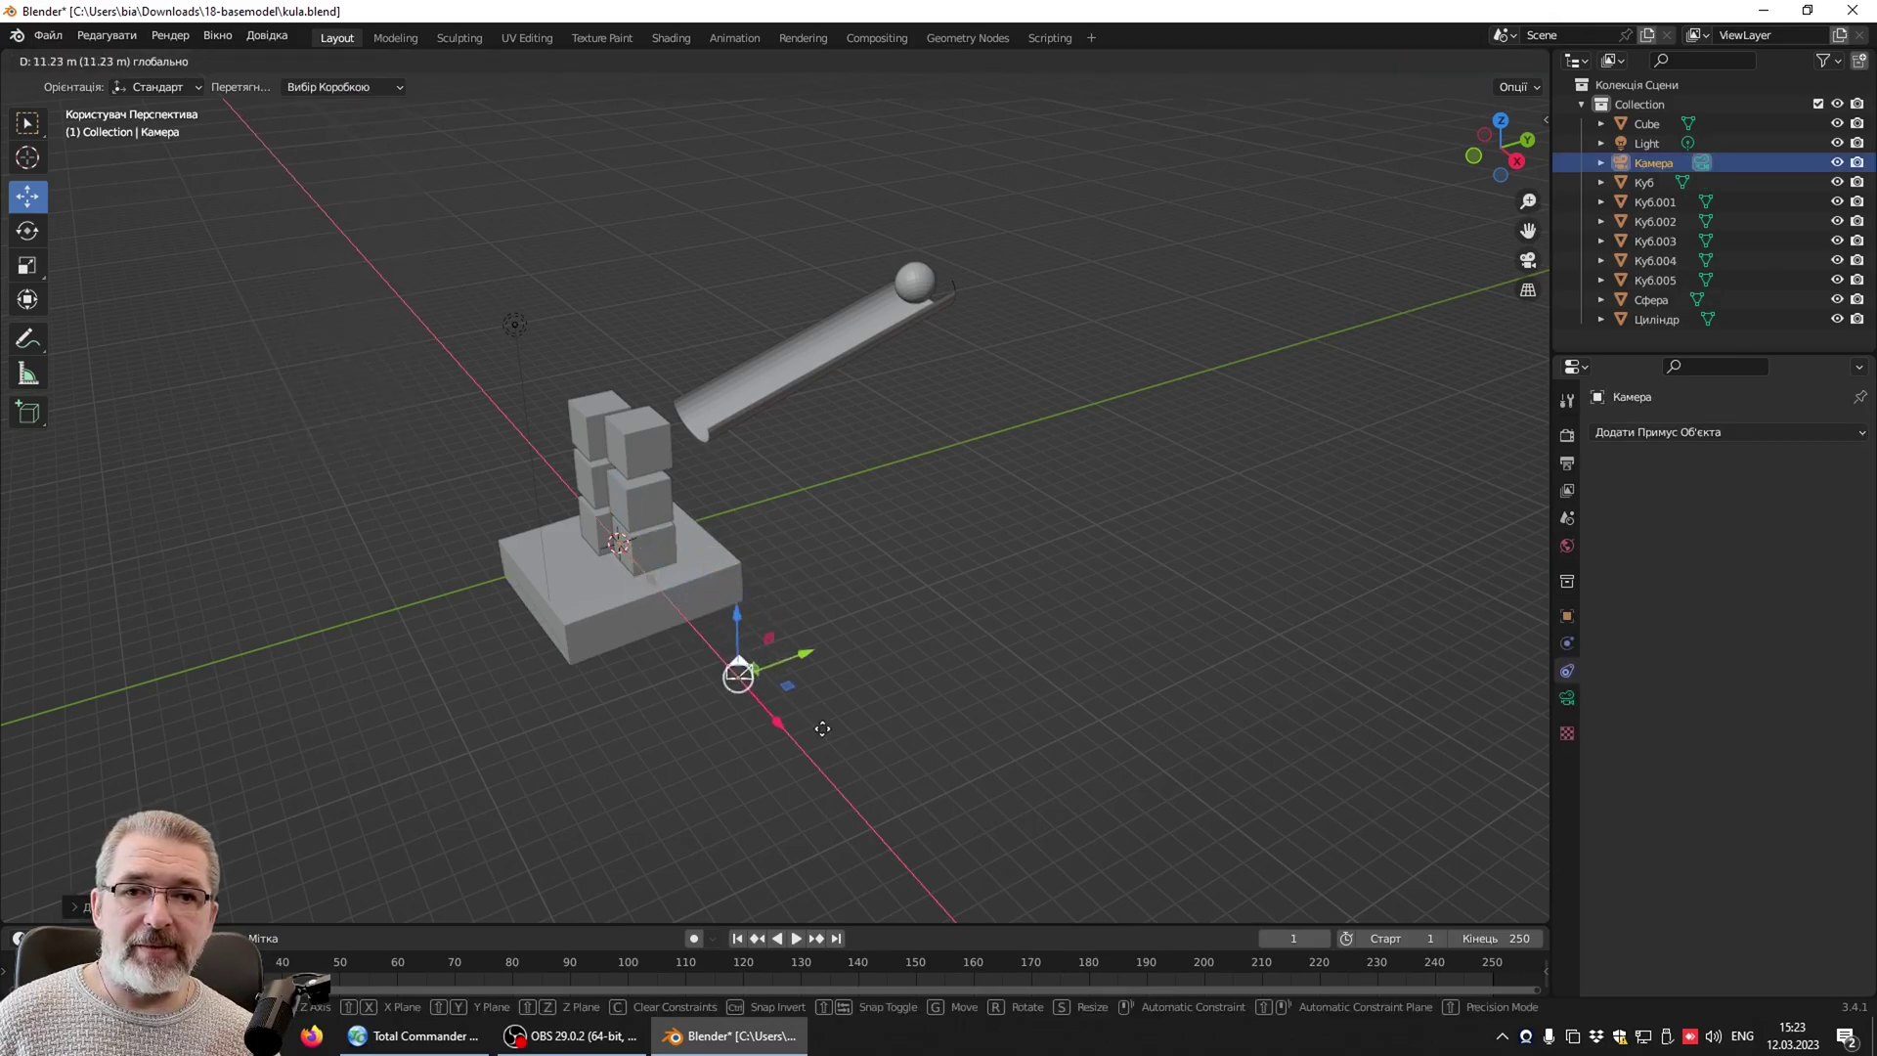
{"action": "mouse_move", "coordinate": [1048, 749]}
{"action": "middle_mouse_down"}
{"action": "mouse_move", "coordinate": [1045, 683]}
{"action": "mouse_move", "coordinate": [1032, 733]}
{"action": "mouse_move", "coordinate": [928, 794]}
{"action": "middle_mouse_up"}
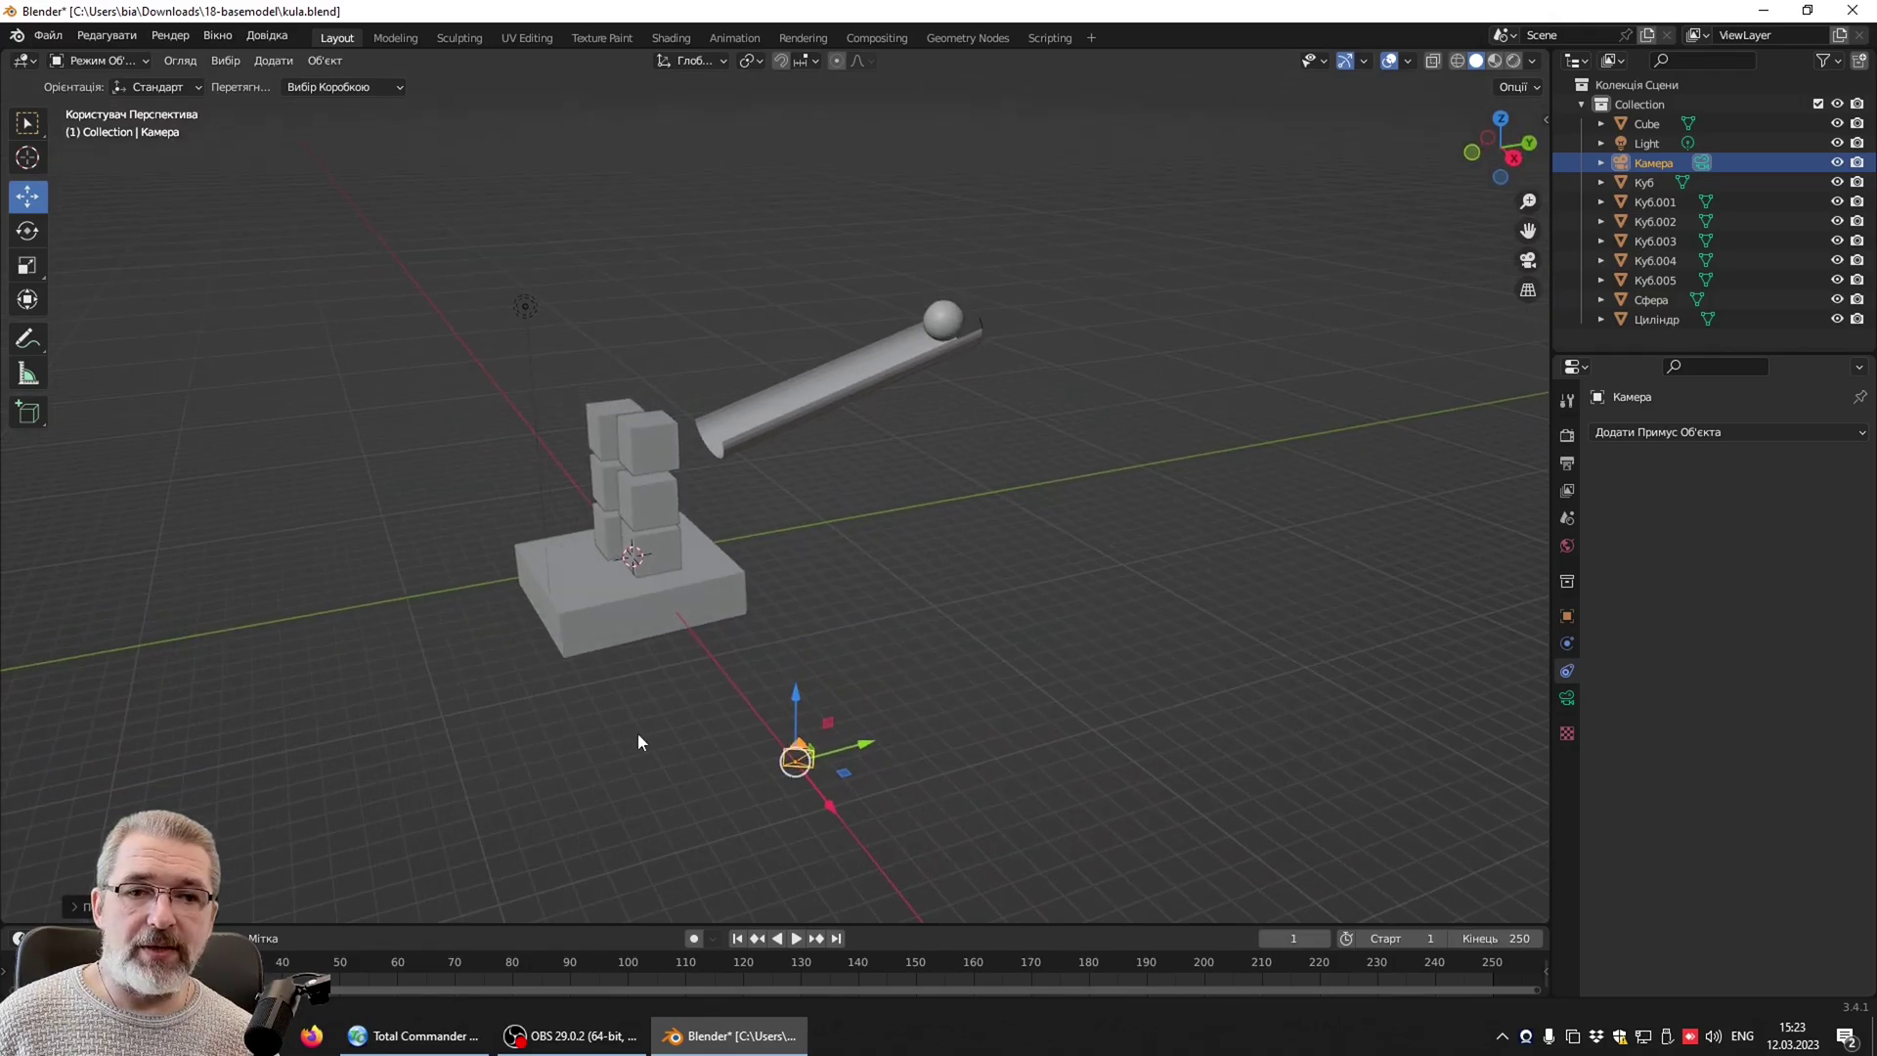
{"action": "middle_click_drag", "start_coordinate": [638, 731], "coordinate": [755, 735]}
{"action": "left_click_drag", "start_coordinate": [1116, 675], "coordinate": [1516, 684]}
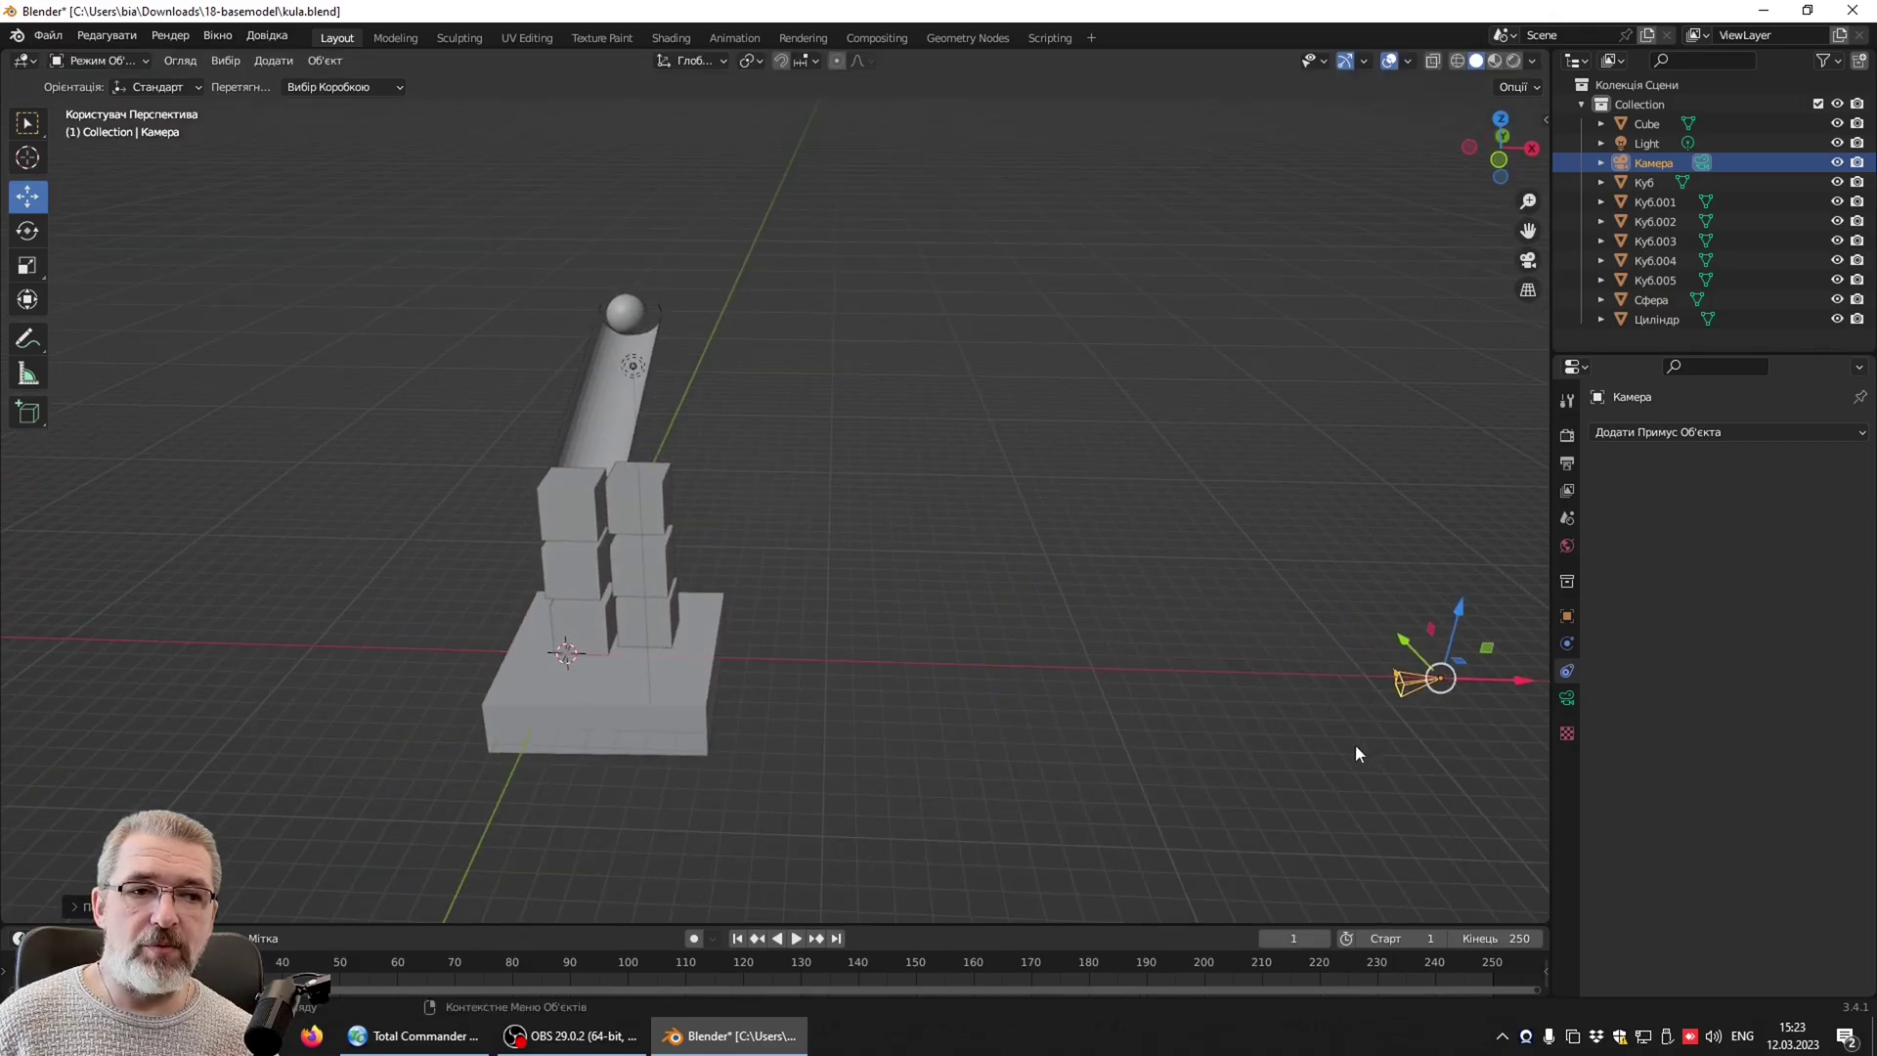
{"action": "mouse_move", "coordinate": [1355, 743]}
{"action": "middle_mouse_down"}
{"action": "mouse_move", "coordinate": [1159, 706]}
{"action": "mouse_move", "coordinate": [1204, 712]}
{"action": "middle_mouse_up"}
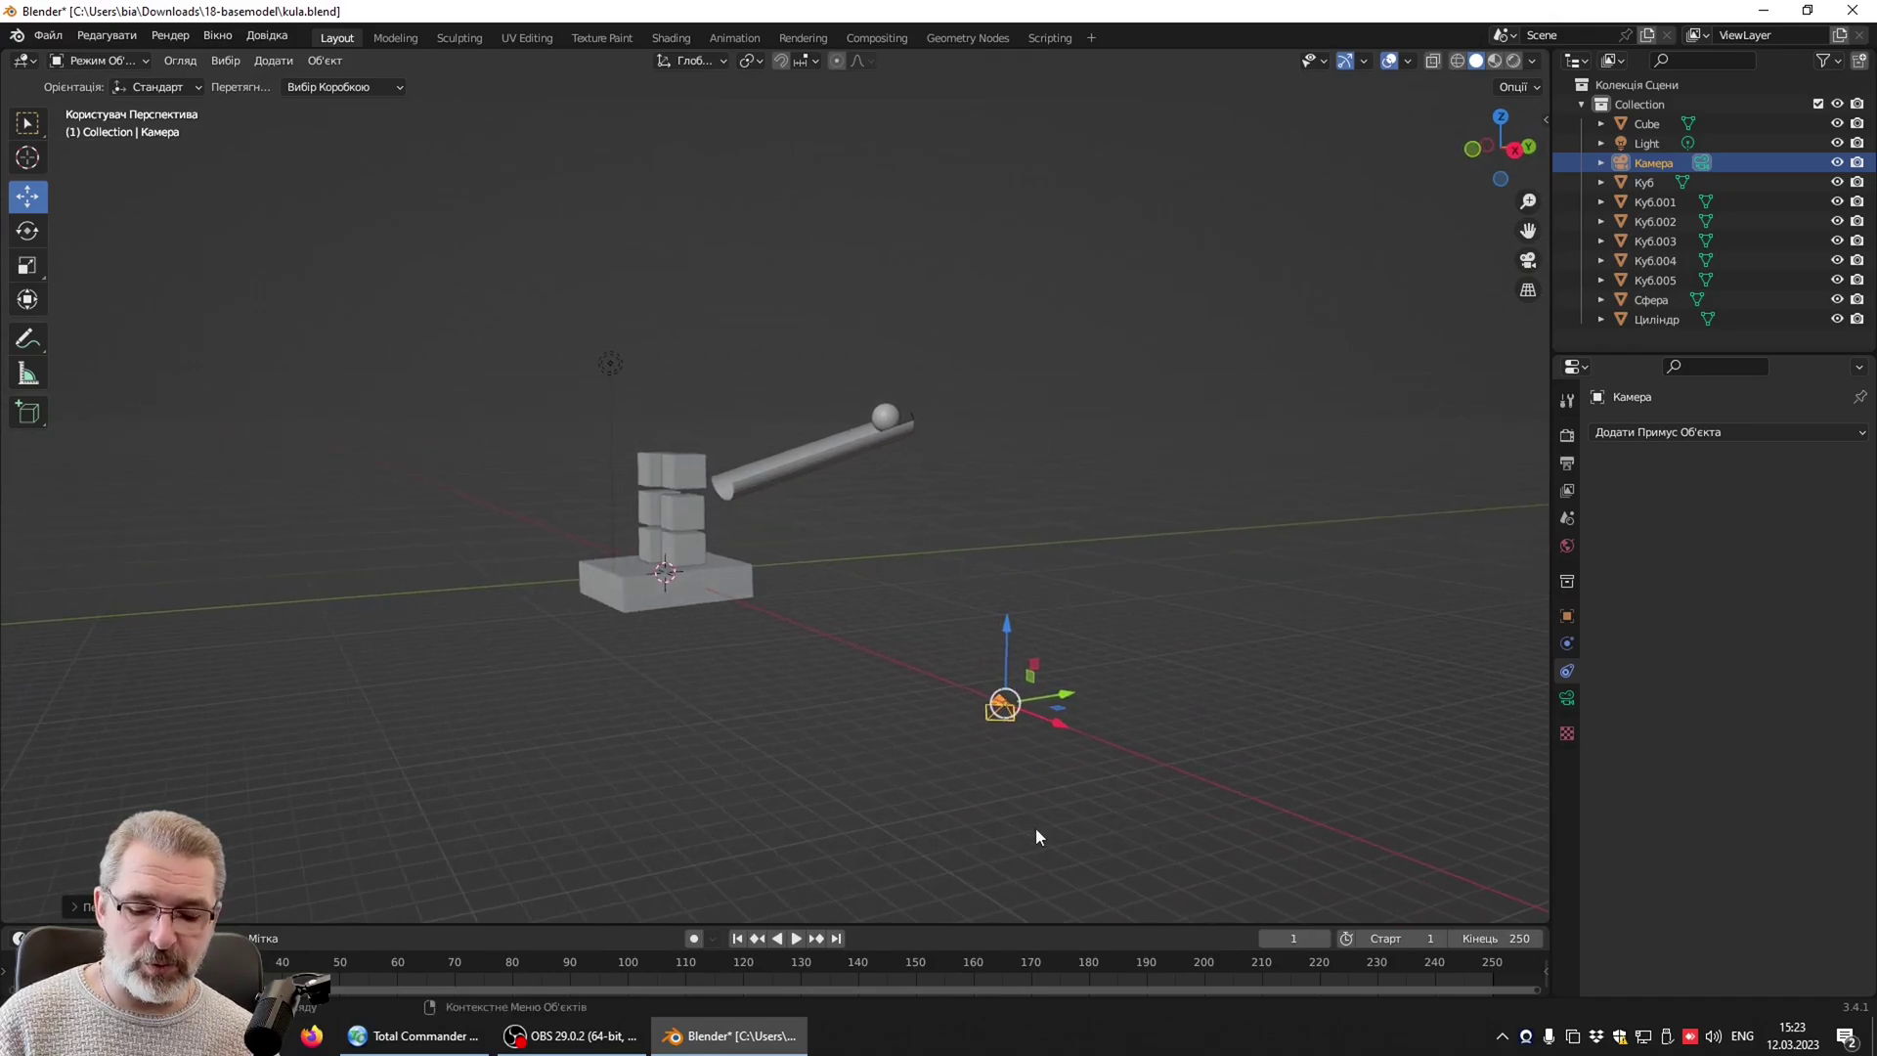
Check the current view through the camera, then return to a perspective showing camera and model.
{"action": "middle_click_drag", "start_coordinate": [1035, 827], "coordinate": [1038, 836]}
{"action": "key", "text": "KP_0"}
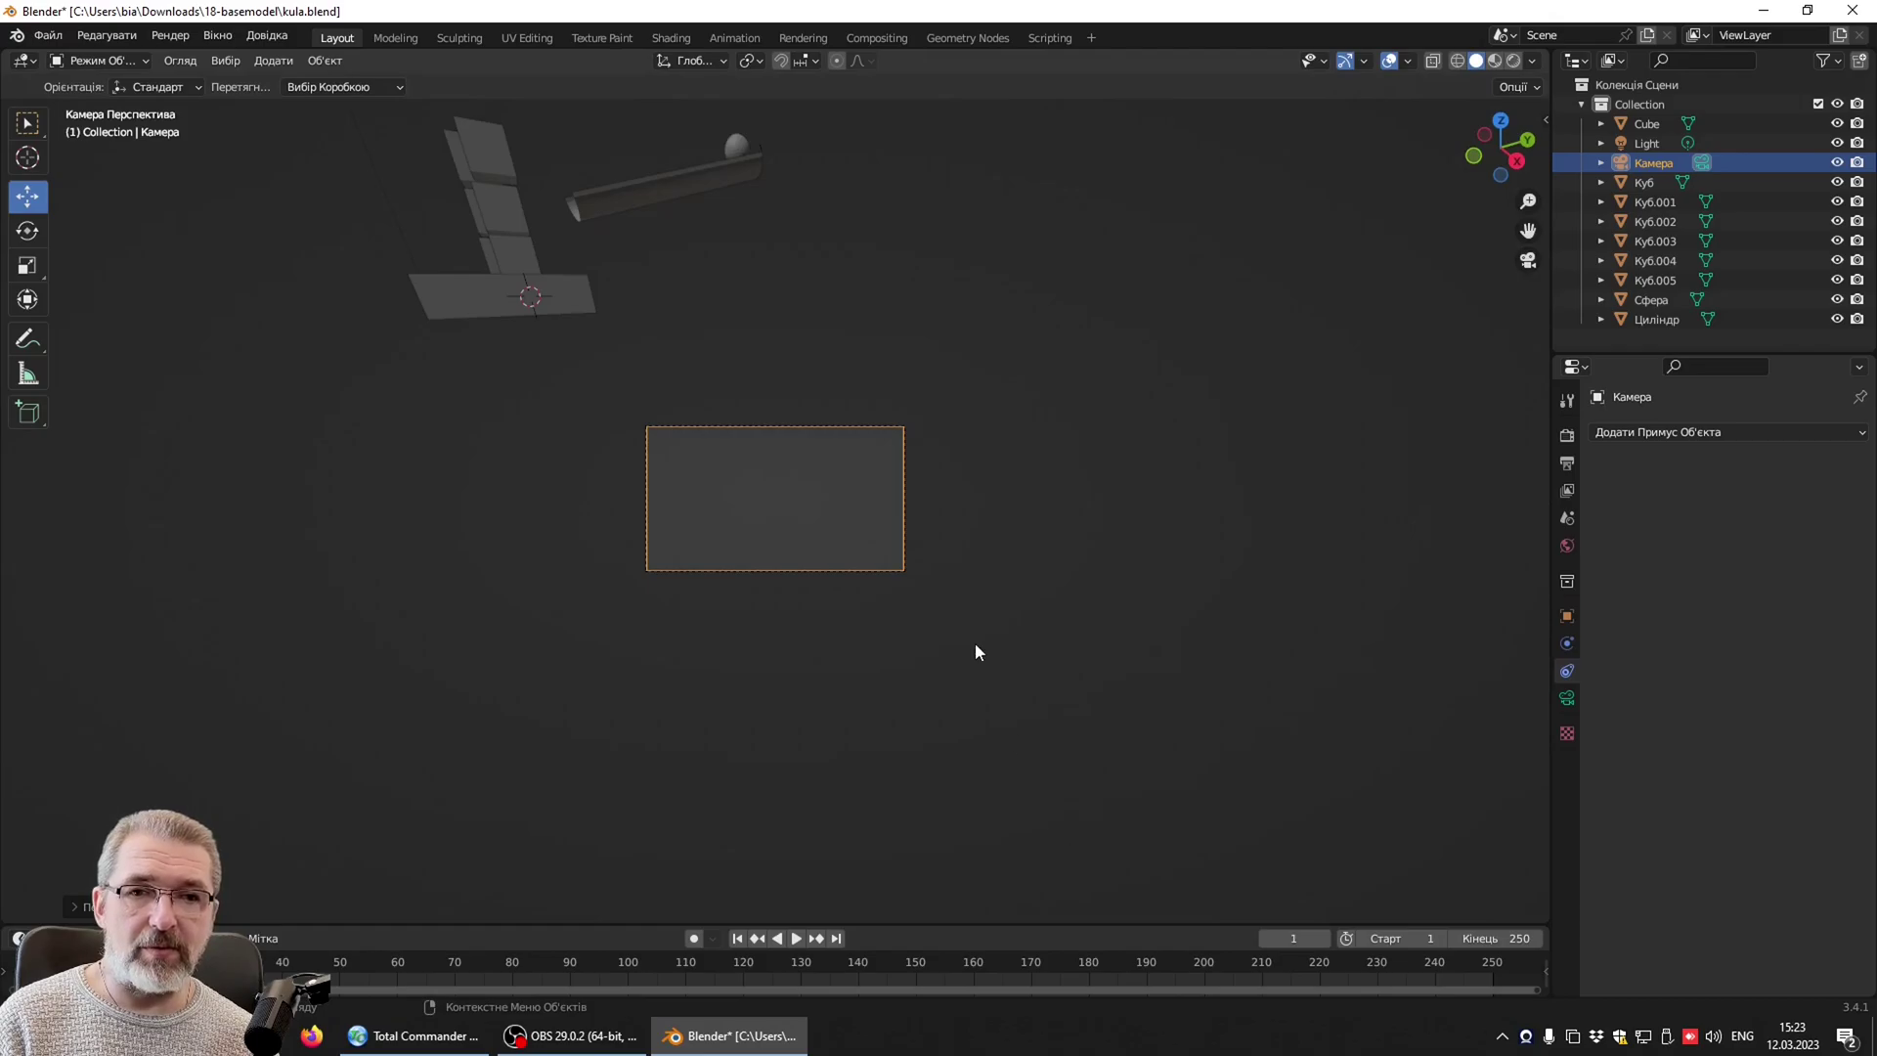
{"action": "scroll", "coordinate": [1054, 606], "scroll_direction": "up", "scroll_amount": 5}
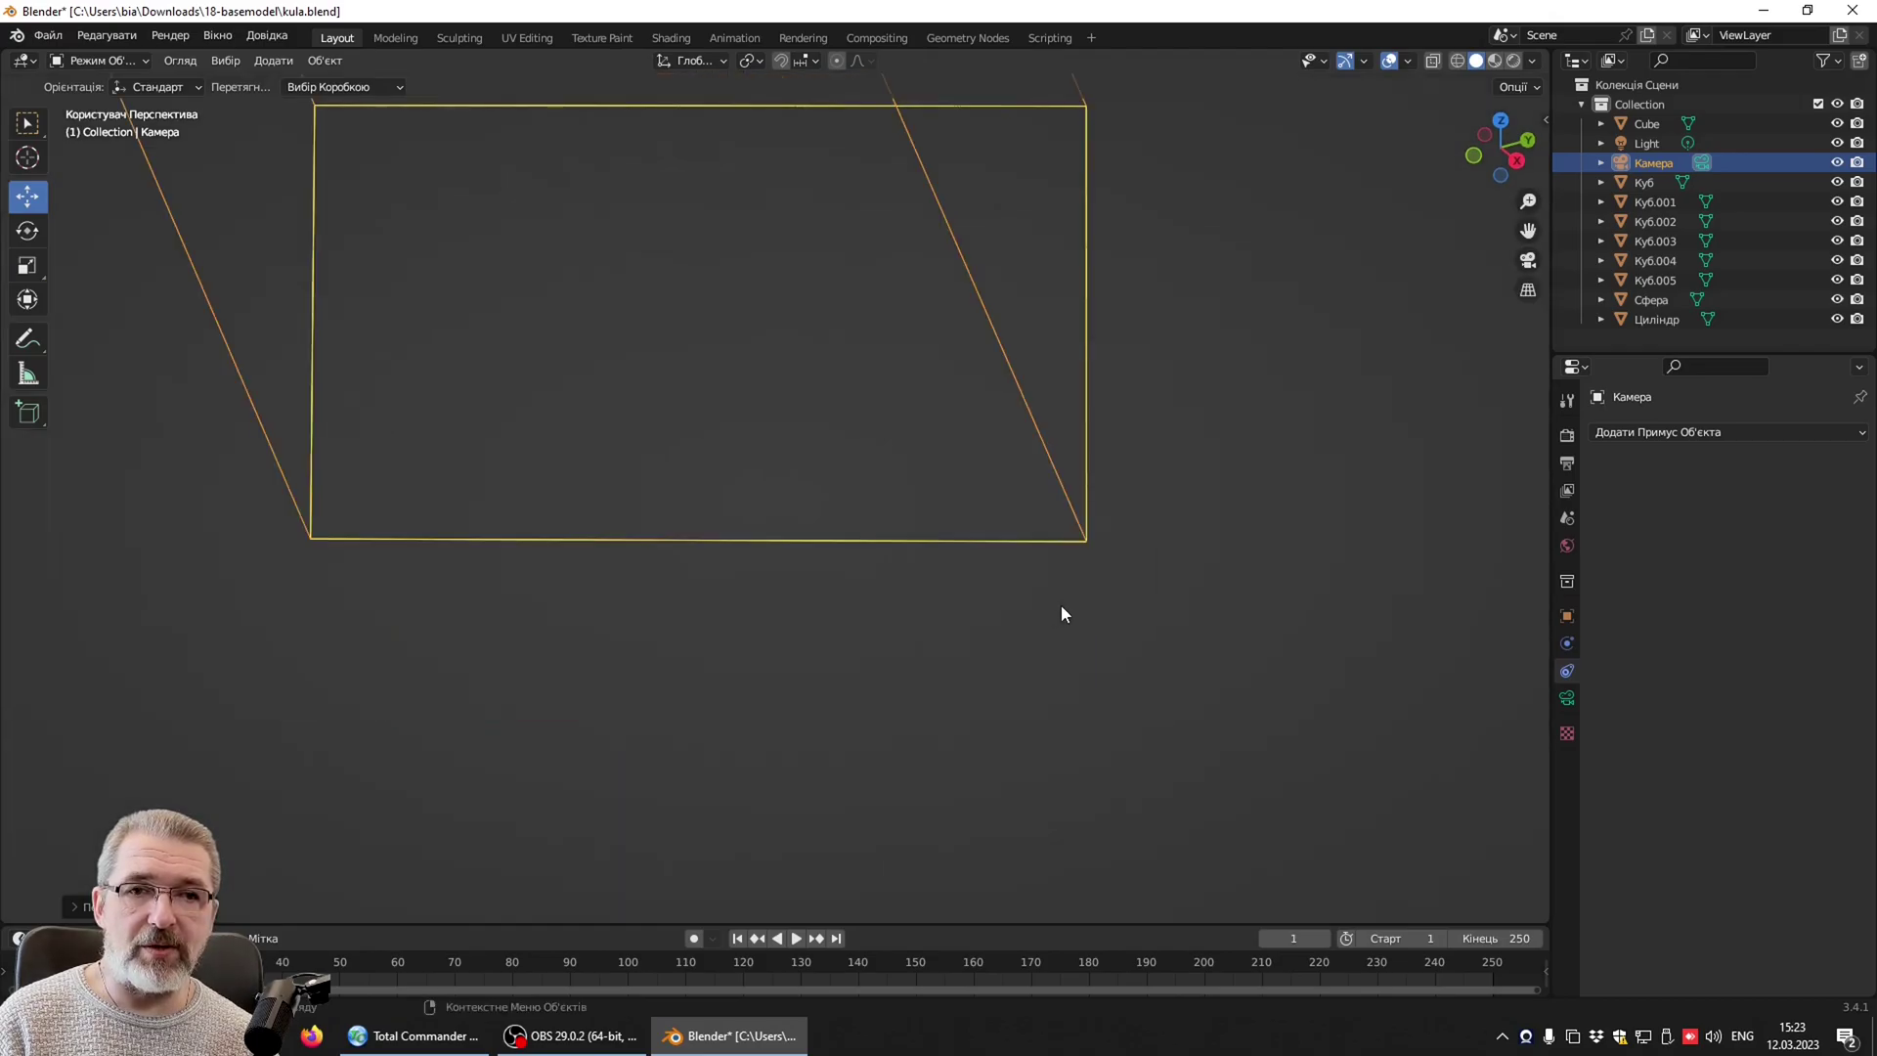
{"action": "key", "text": "KP_0"}
{"action": "left_click", "coordinate": [180, 60]}
{"action": "mouse_move", "coordinate": [215, 303]}
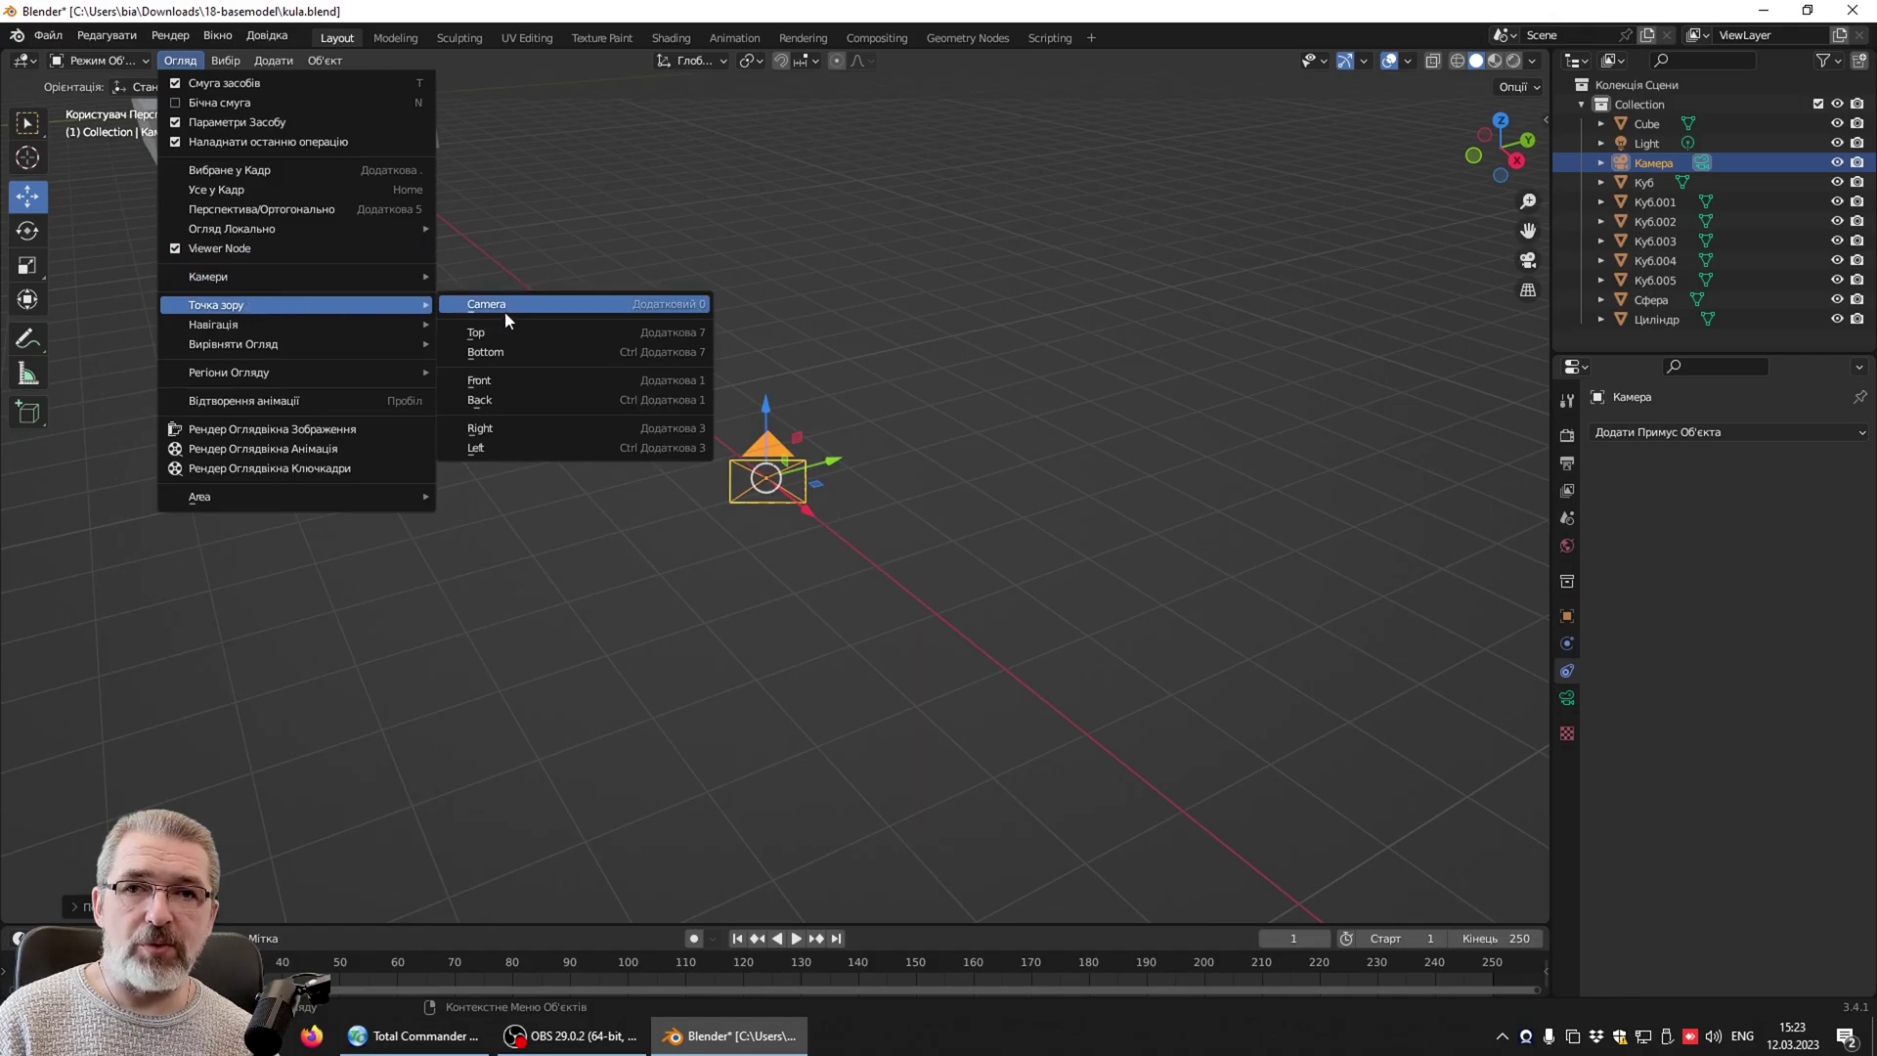
{"action": "left_click", "coordinate": [508, 307]}
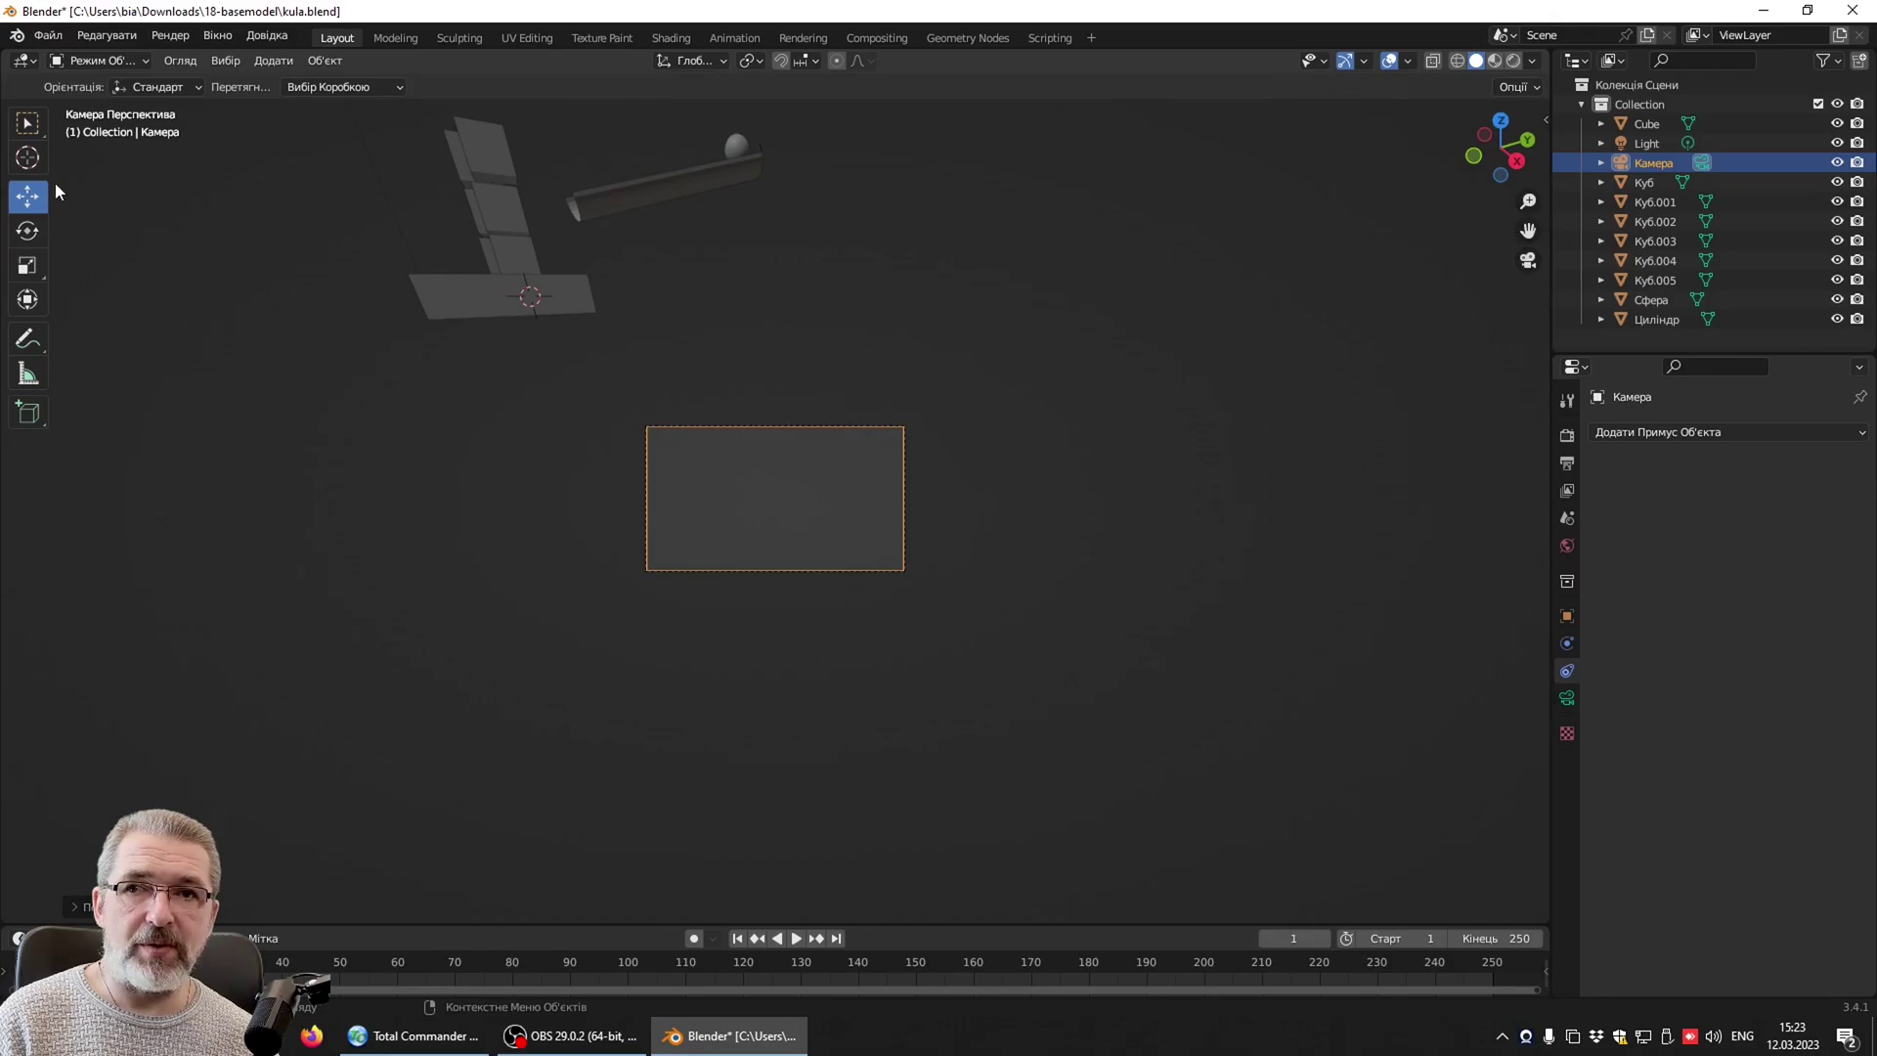
{"action": "key", "text": "KP_0"}
{"action": "middle_click_drag", "start_coordinate": [491, 403], "coordinate": [66, 244]}
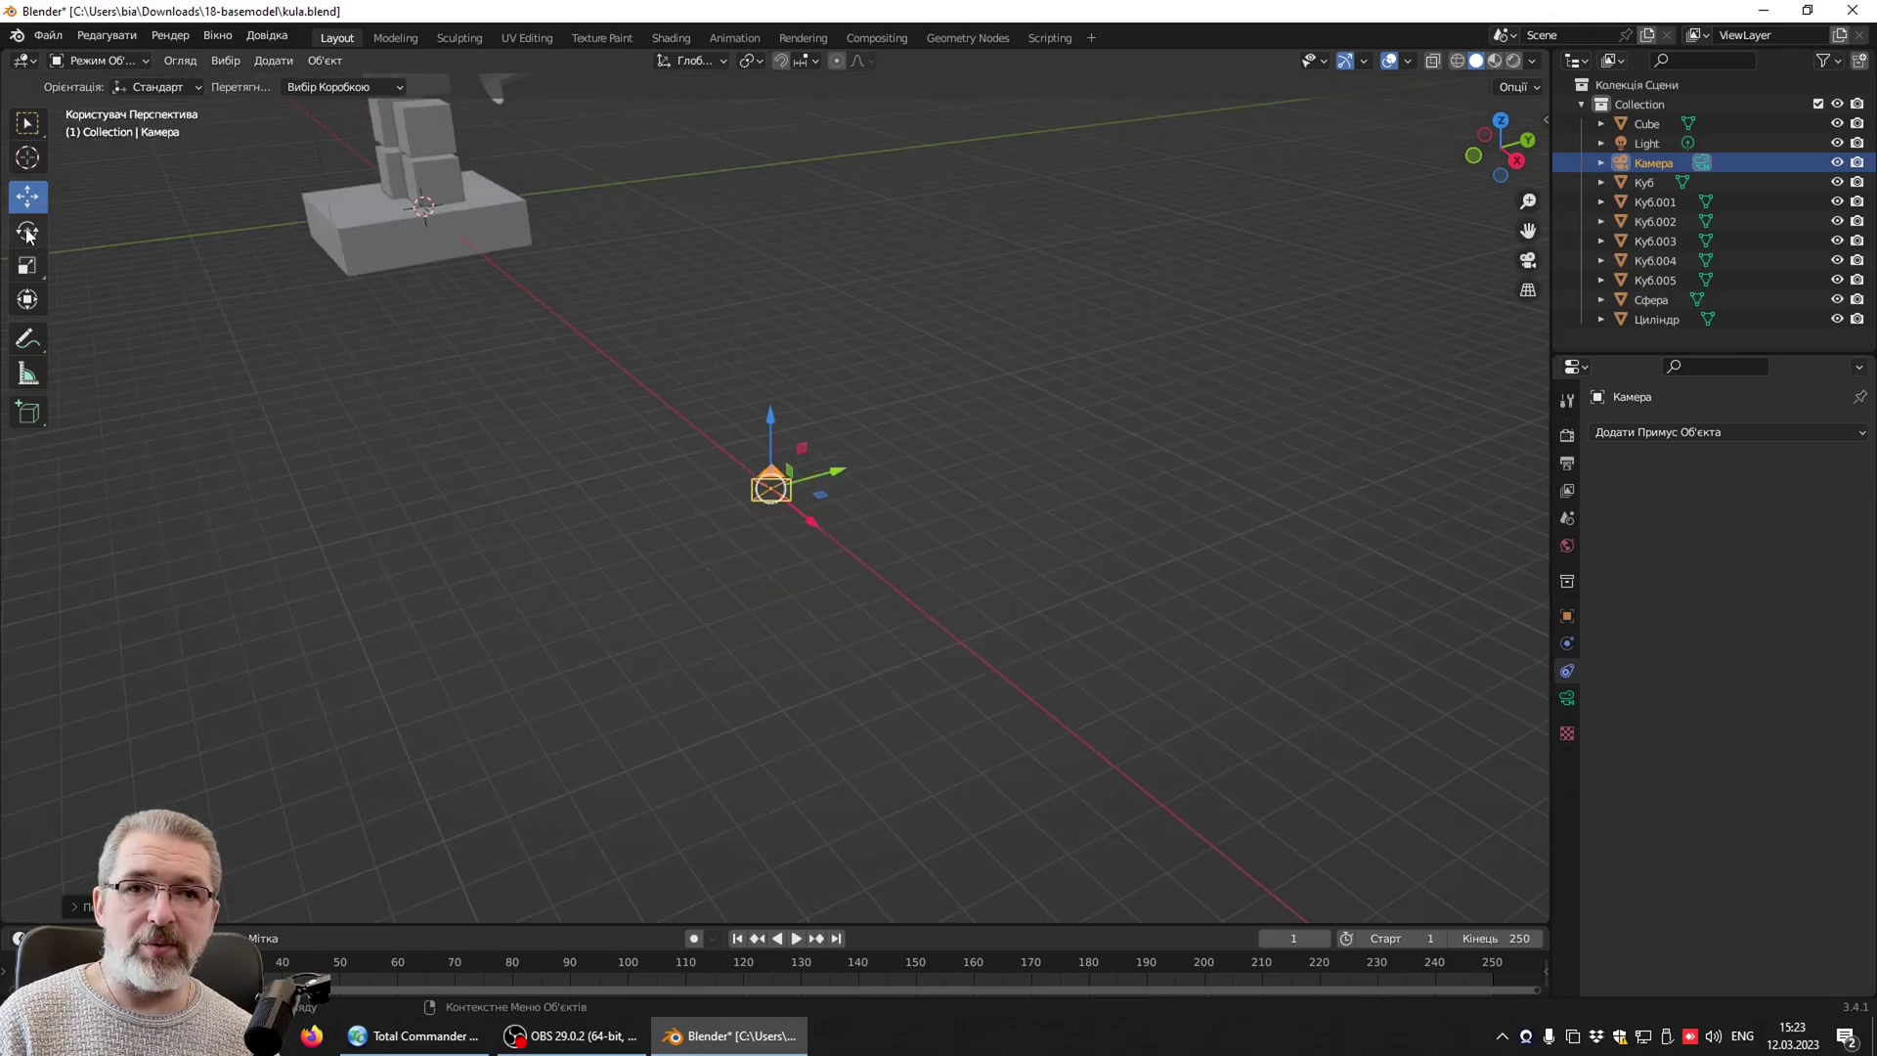
Rotate the camera around Z and Y to aim at the tower and ramp, then check the shot.
{"action": "left_click", "coordinate": [28, 231]}
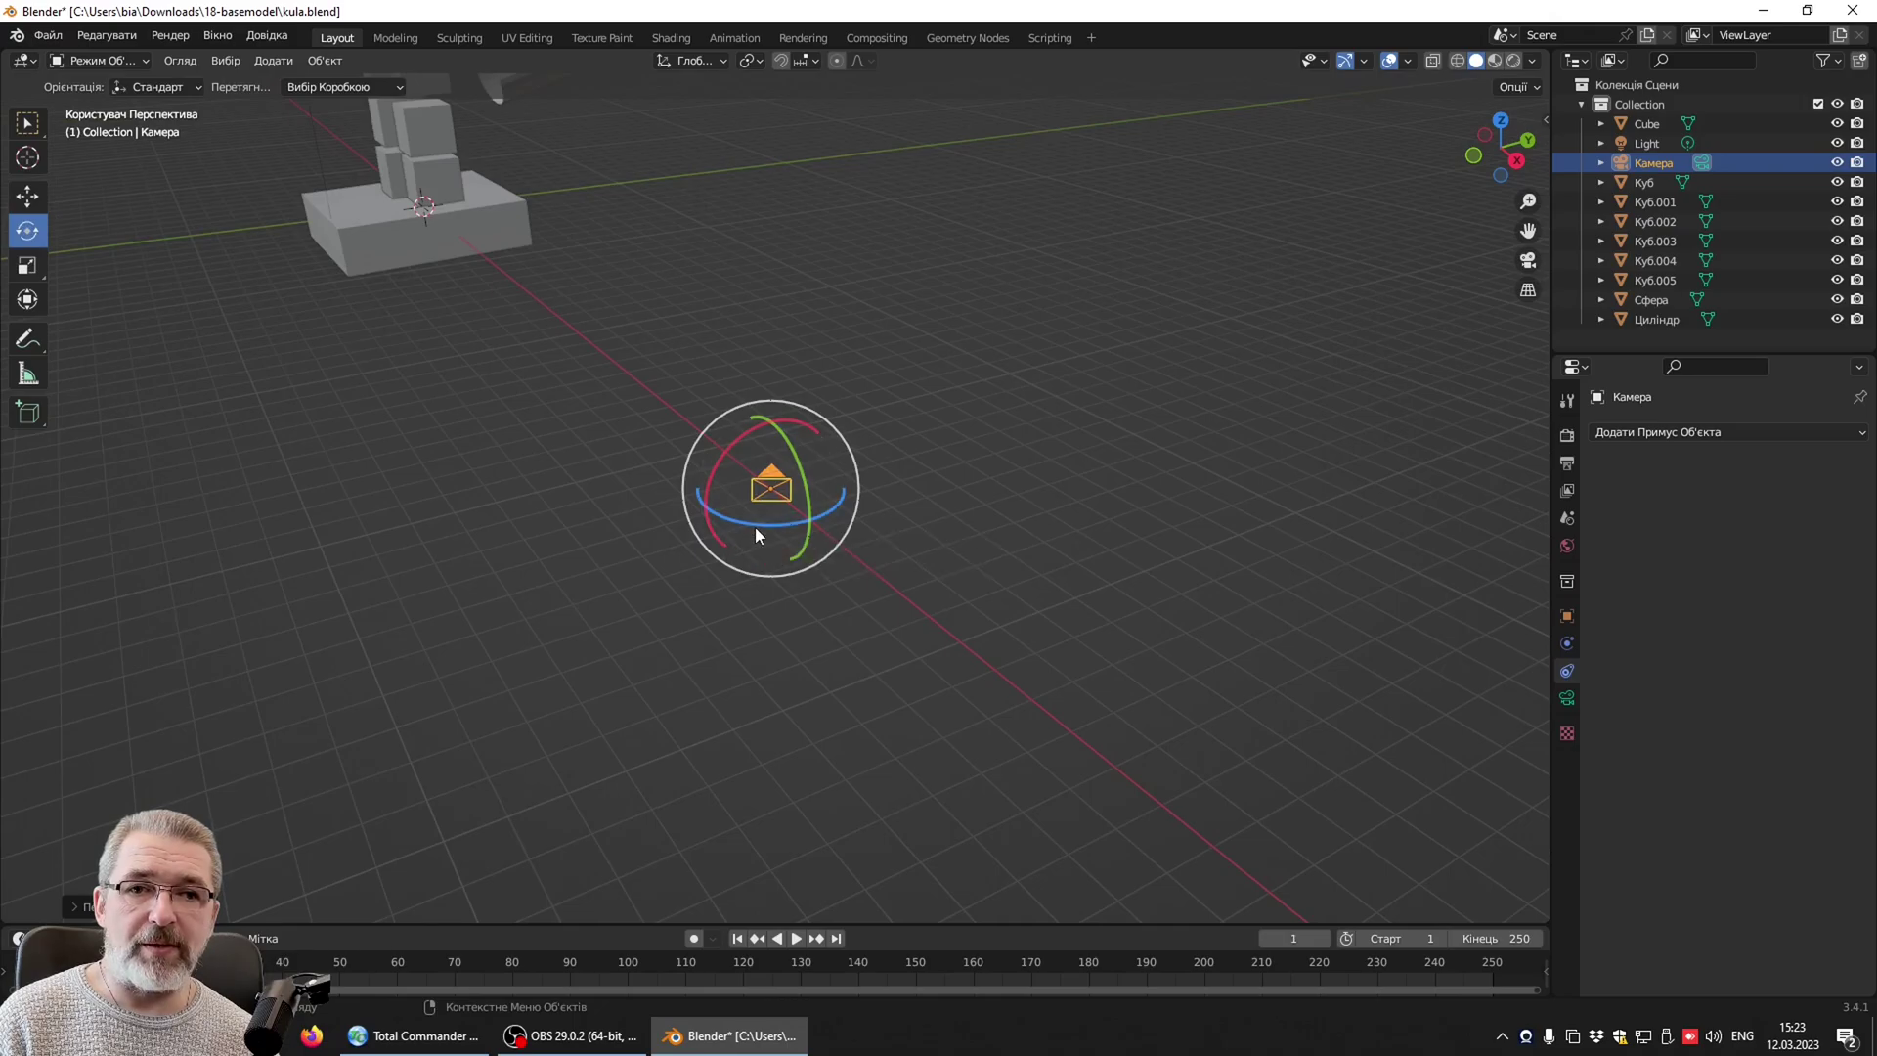
{"action": "left_click_drag", "start_coordinate": [755, 526], "coordinate": [811, 518]}
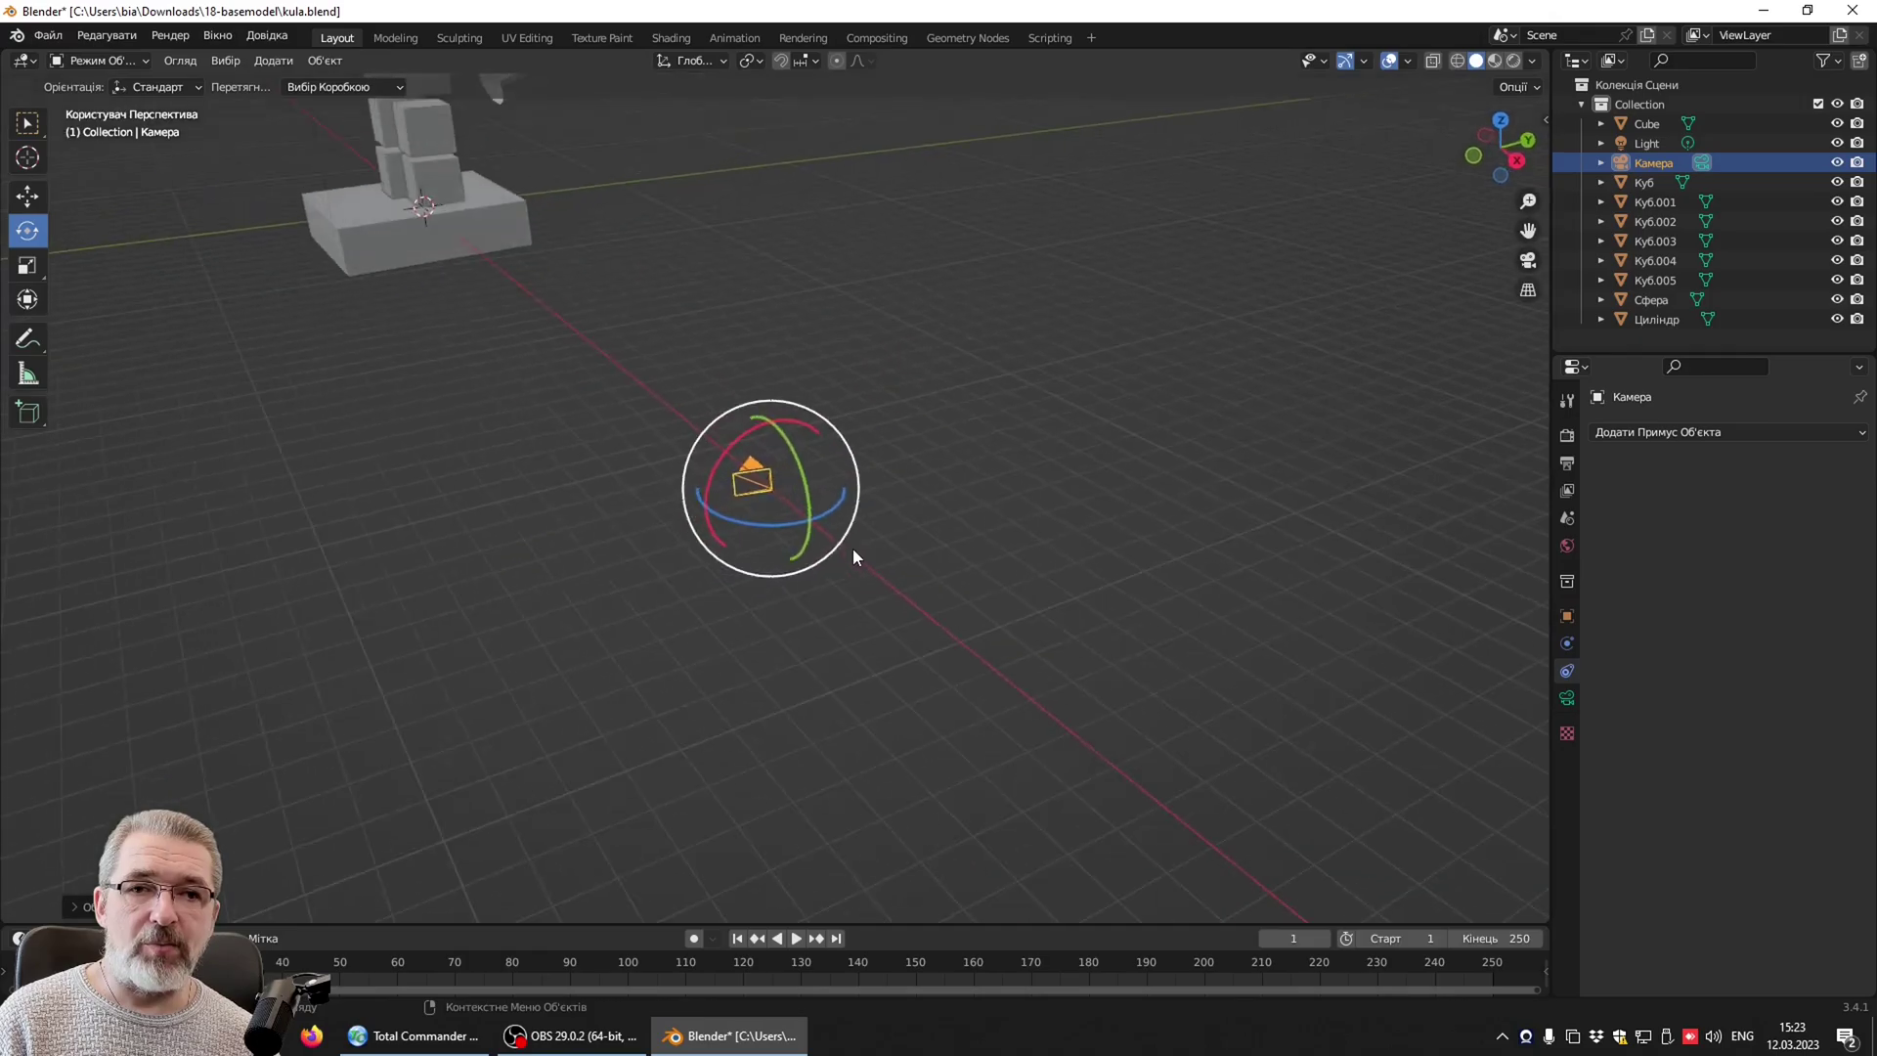
{"action": "left_click_drag", "start_coordinate": [813, 502], "coordinate": [850, 525]}
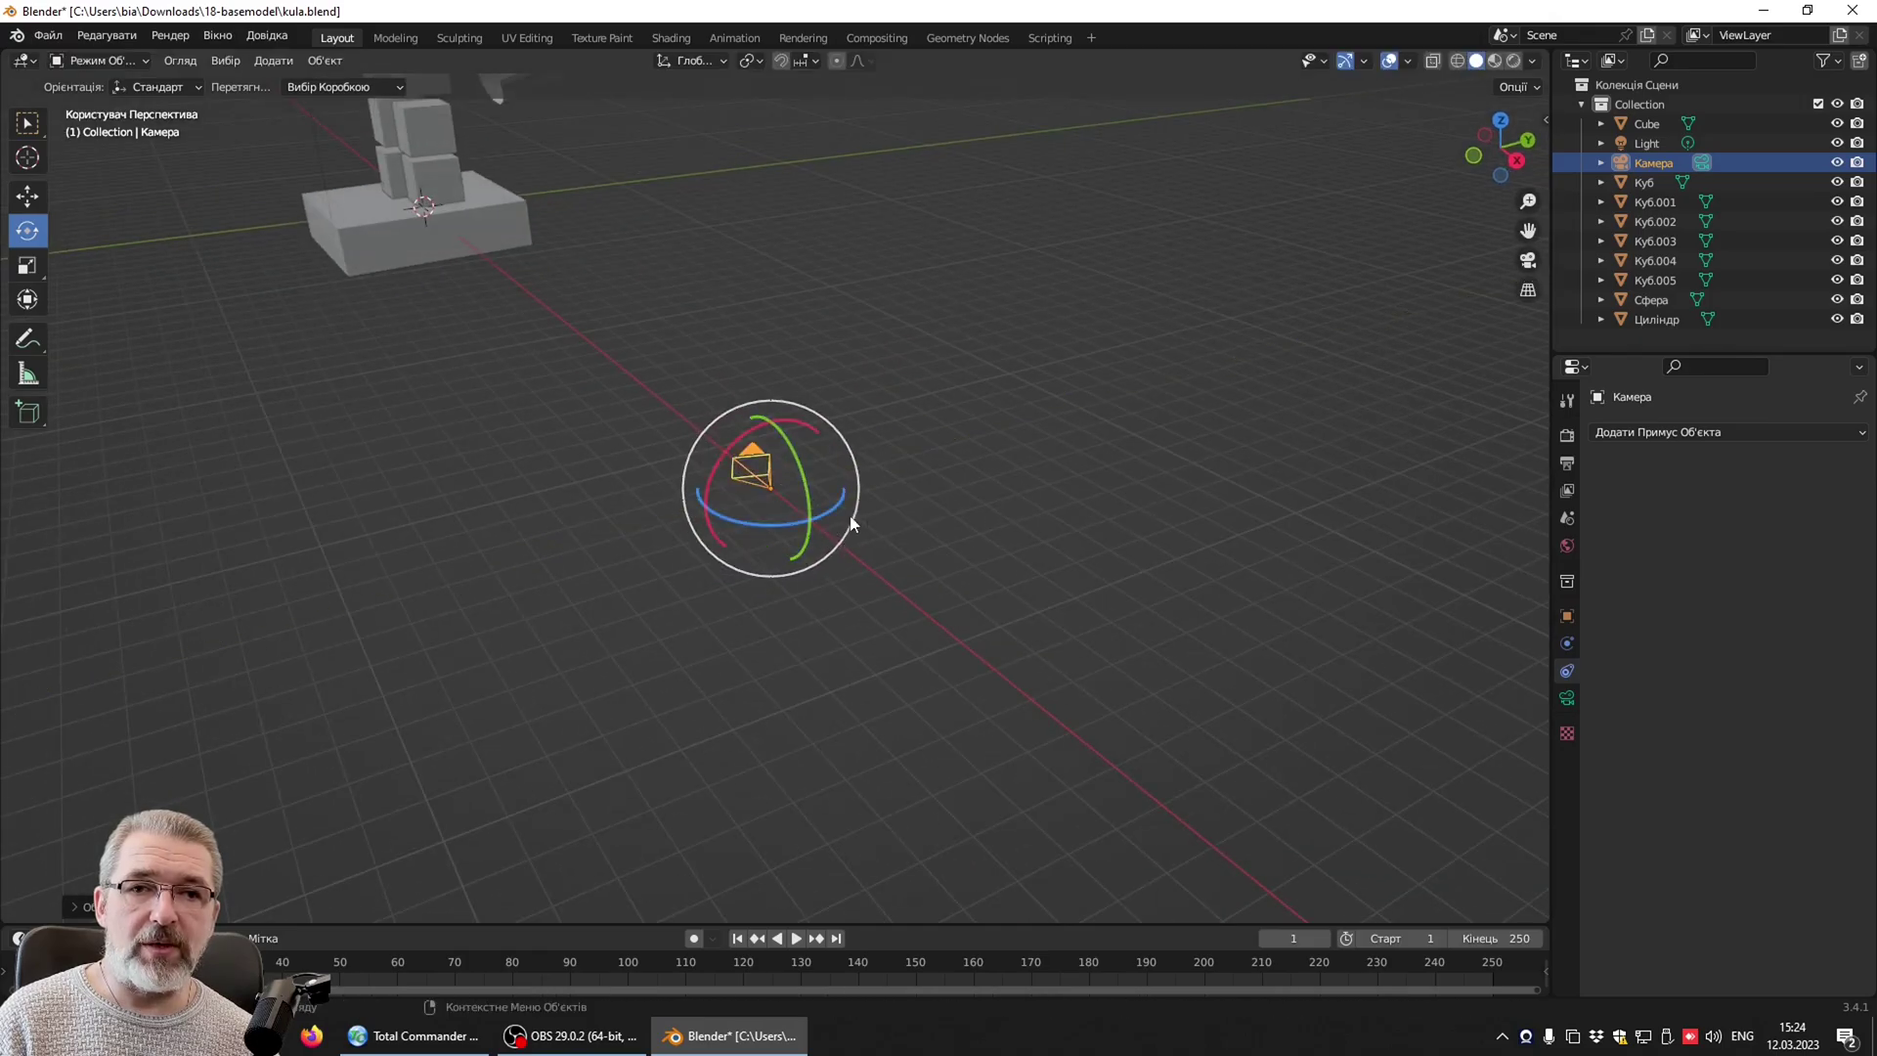
{"action": "middle_click_drag", "start_coordinate": [850, 525], "coordinate": [952, 454]}
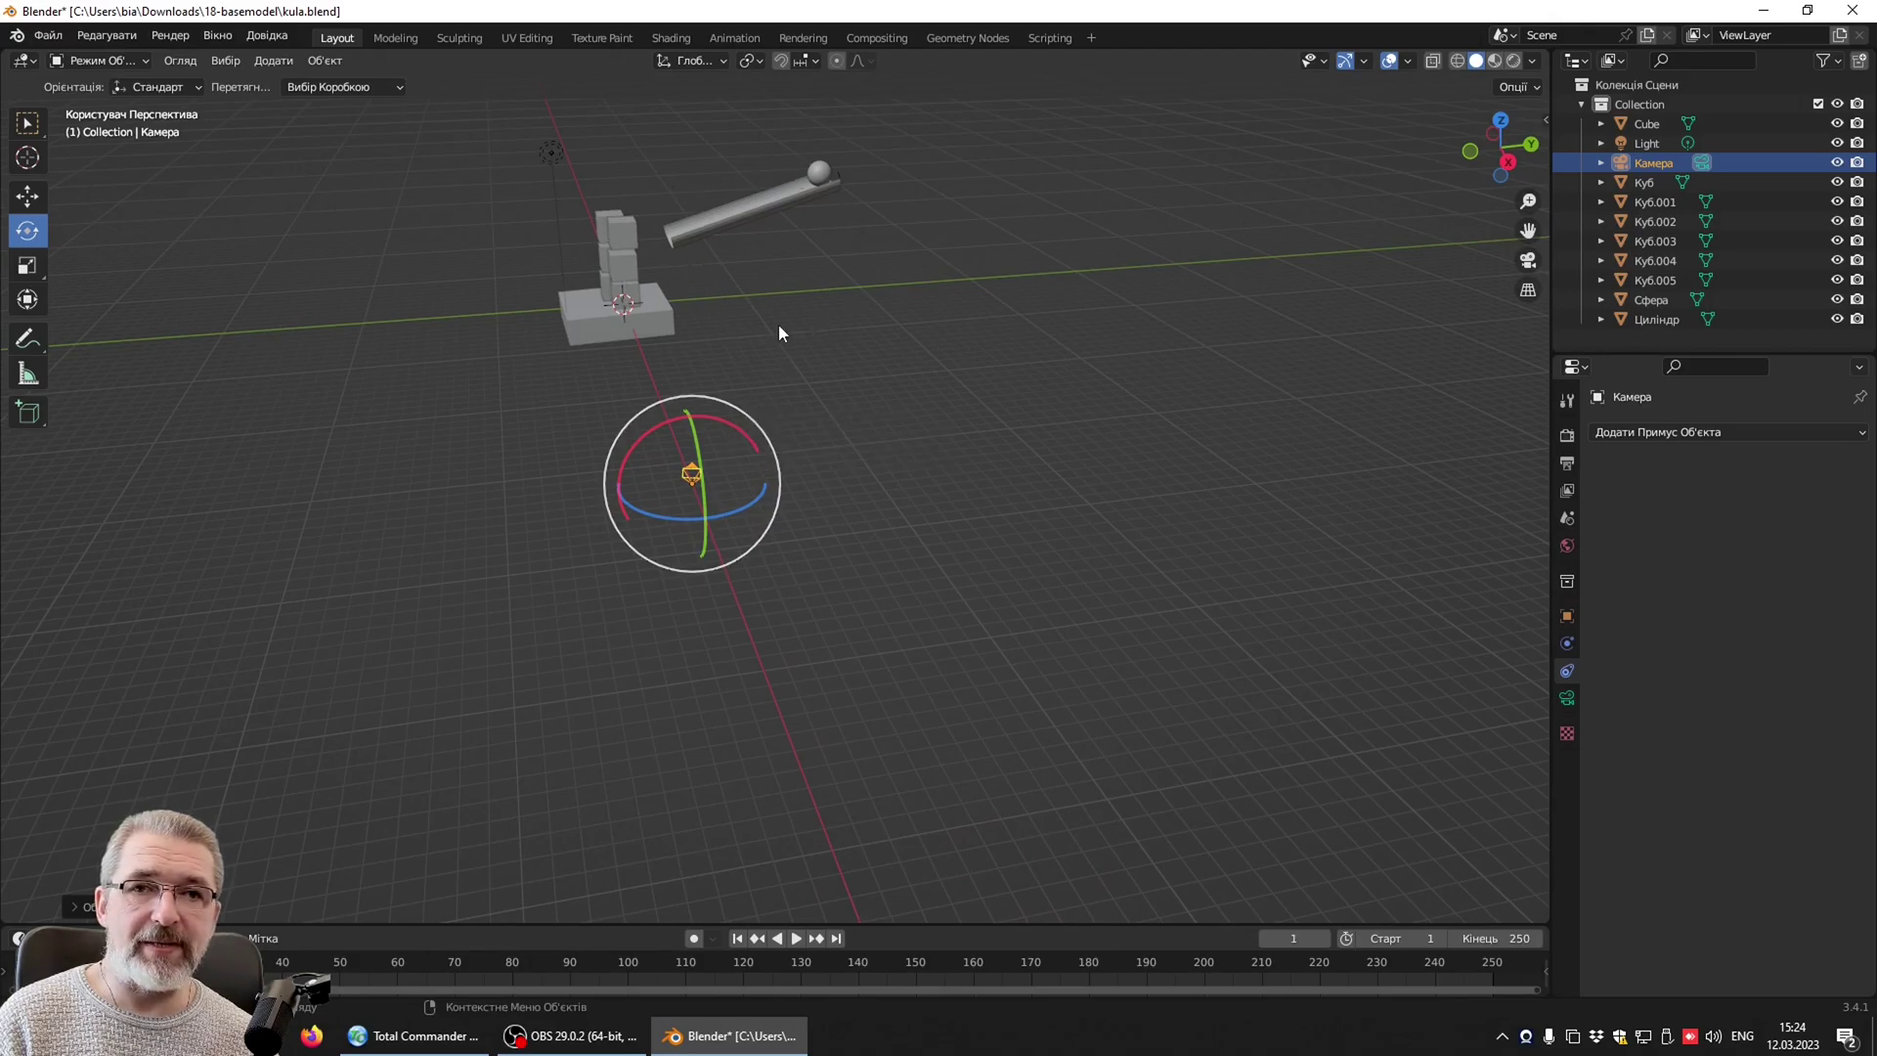
{"action": "left_click", "coordinate": [27, 199]}
{"action": "middle_click_drag", "start_coordinate": [989, 467], "coordinate": [1113, 462]}
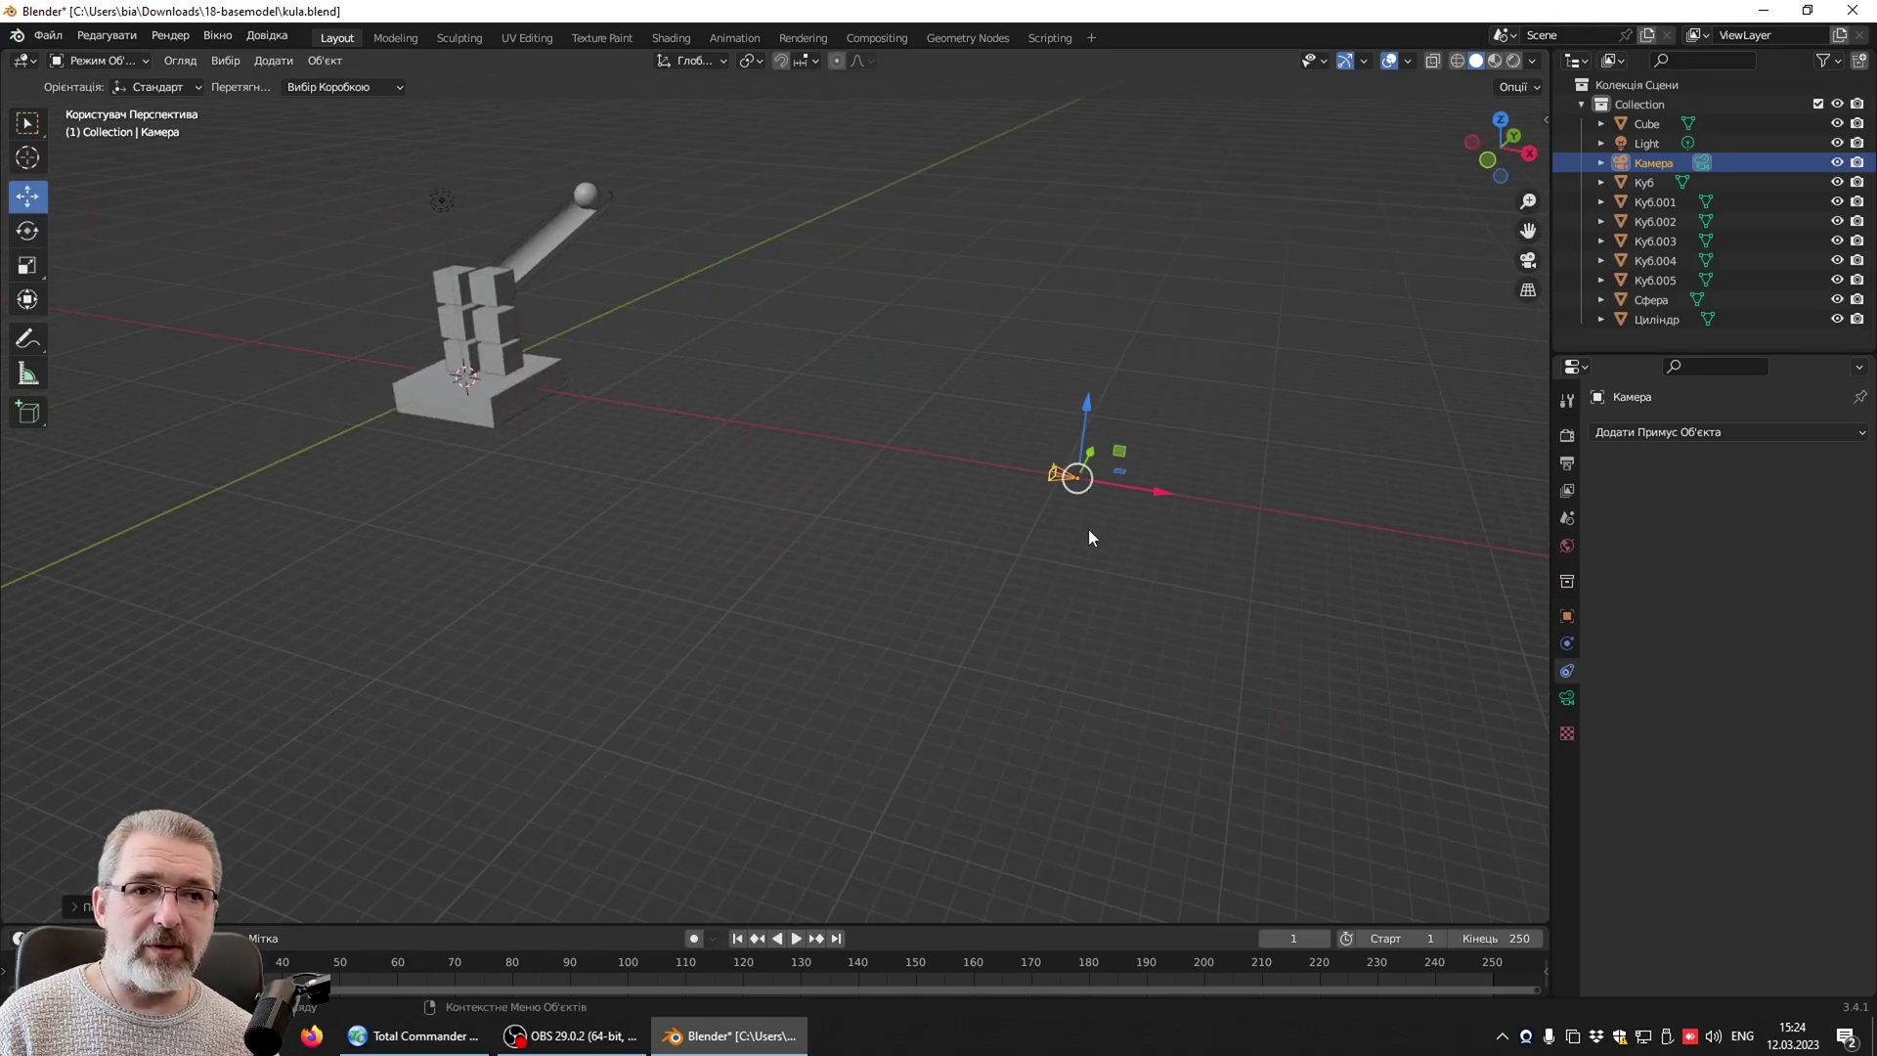
{"action": "mouse_move", "coordinate": [1088, 530]}
{"action": "middle_mouse_down"}
{"action": "mouse_move", "coordinate": [1069, 549]}
{"action": "mouse_move", "coordinate": [960, 549]}
{"action": "mouse_move", "coordinate": [922, 520]}
{"action": "mouse_move", "coordinate": [929, 491]}
{"action": "mouse_move", "coordinate": [1023, 548]}
{"action": "middle_mouse_up"}
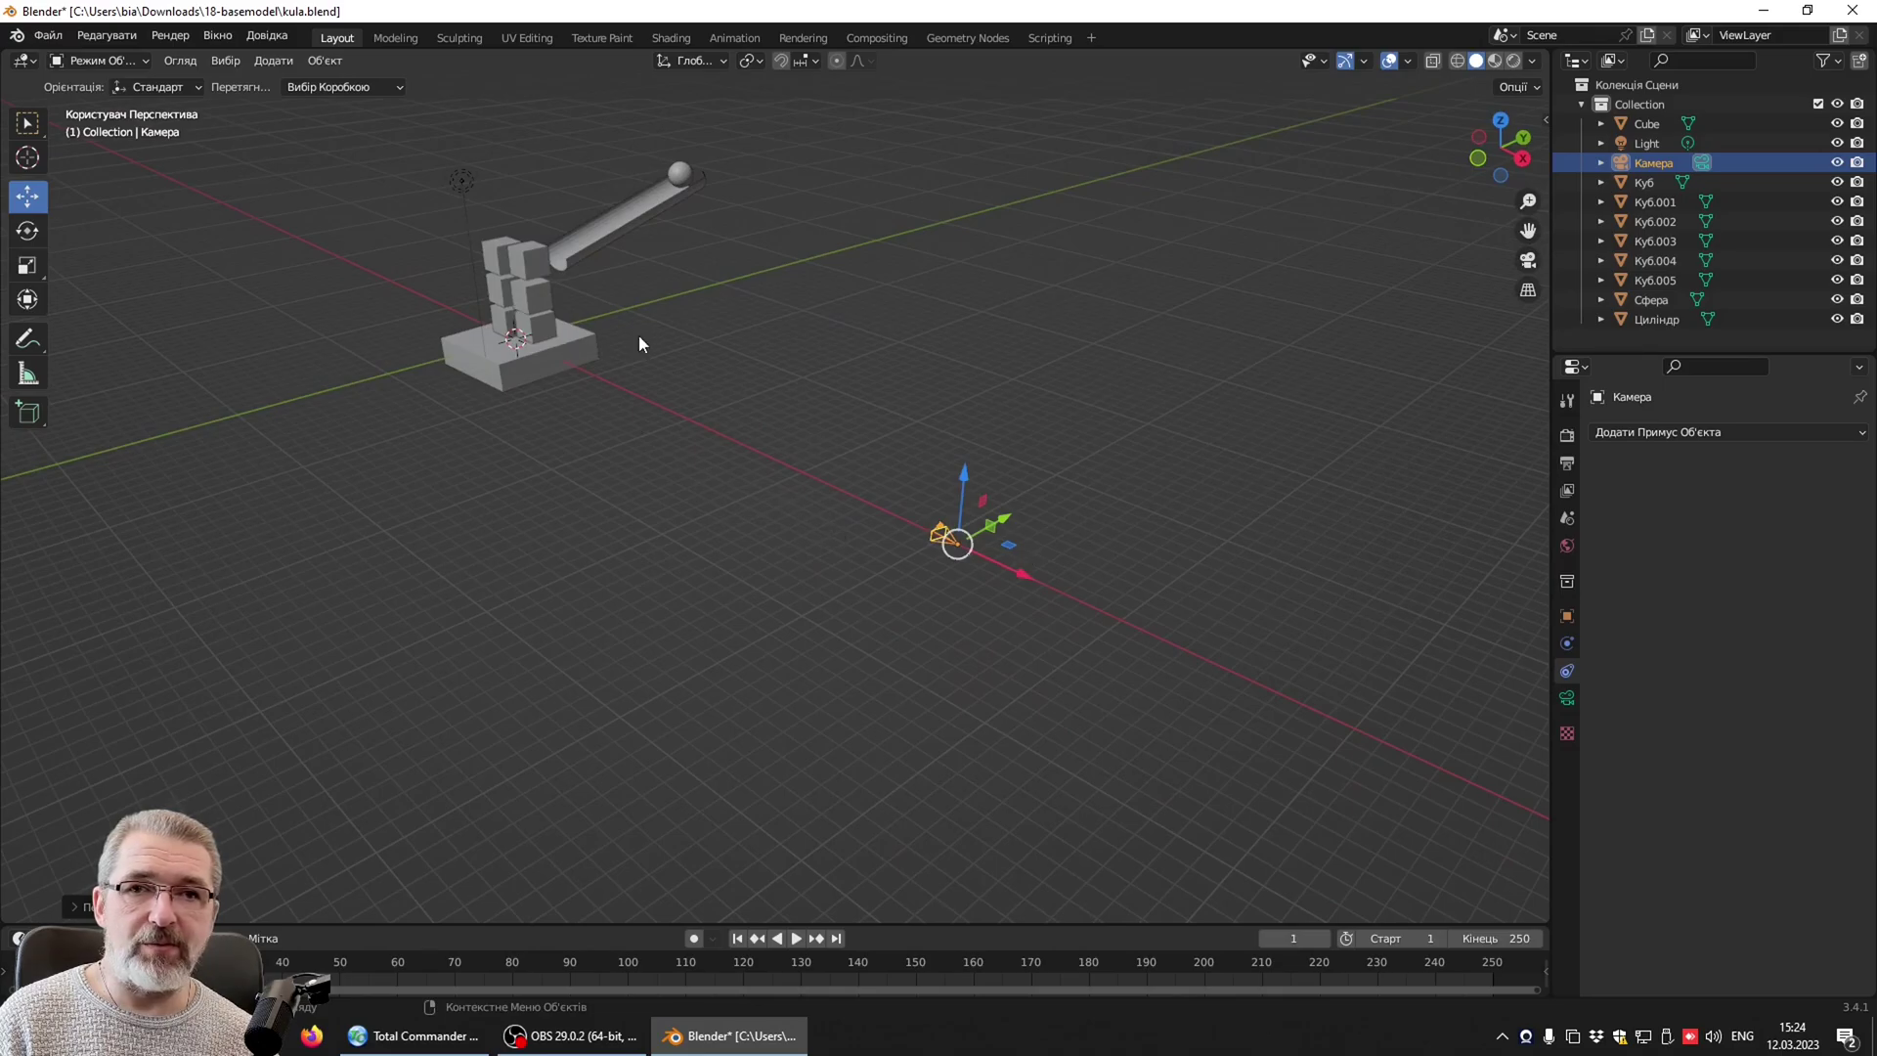
{"action": "middle_click_drag", "start_coordinate": [658, 364], "coordinate": [638, 380]}
{"action": "key", "text": "KP_0"}
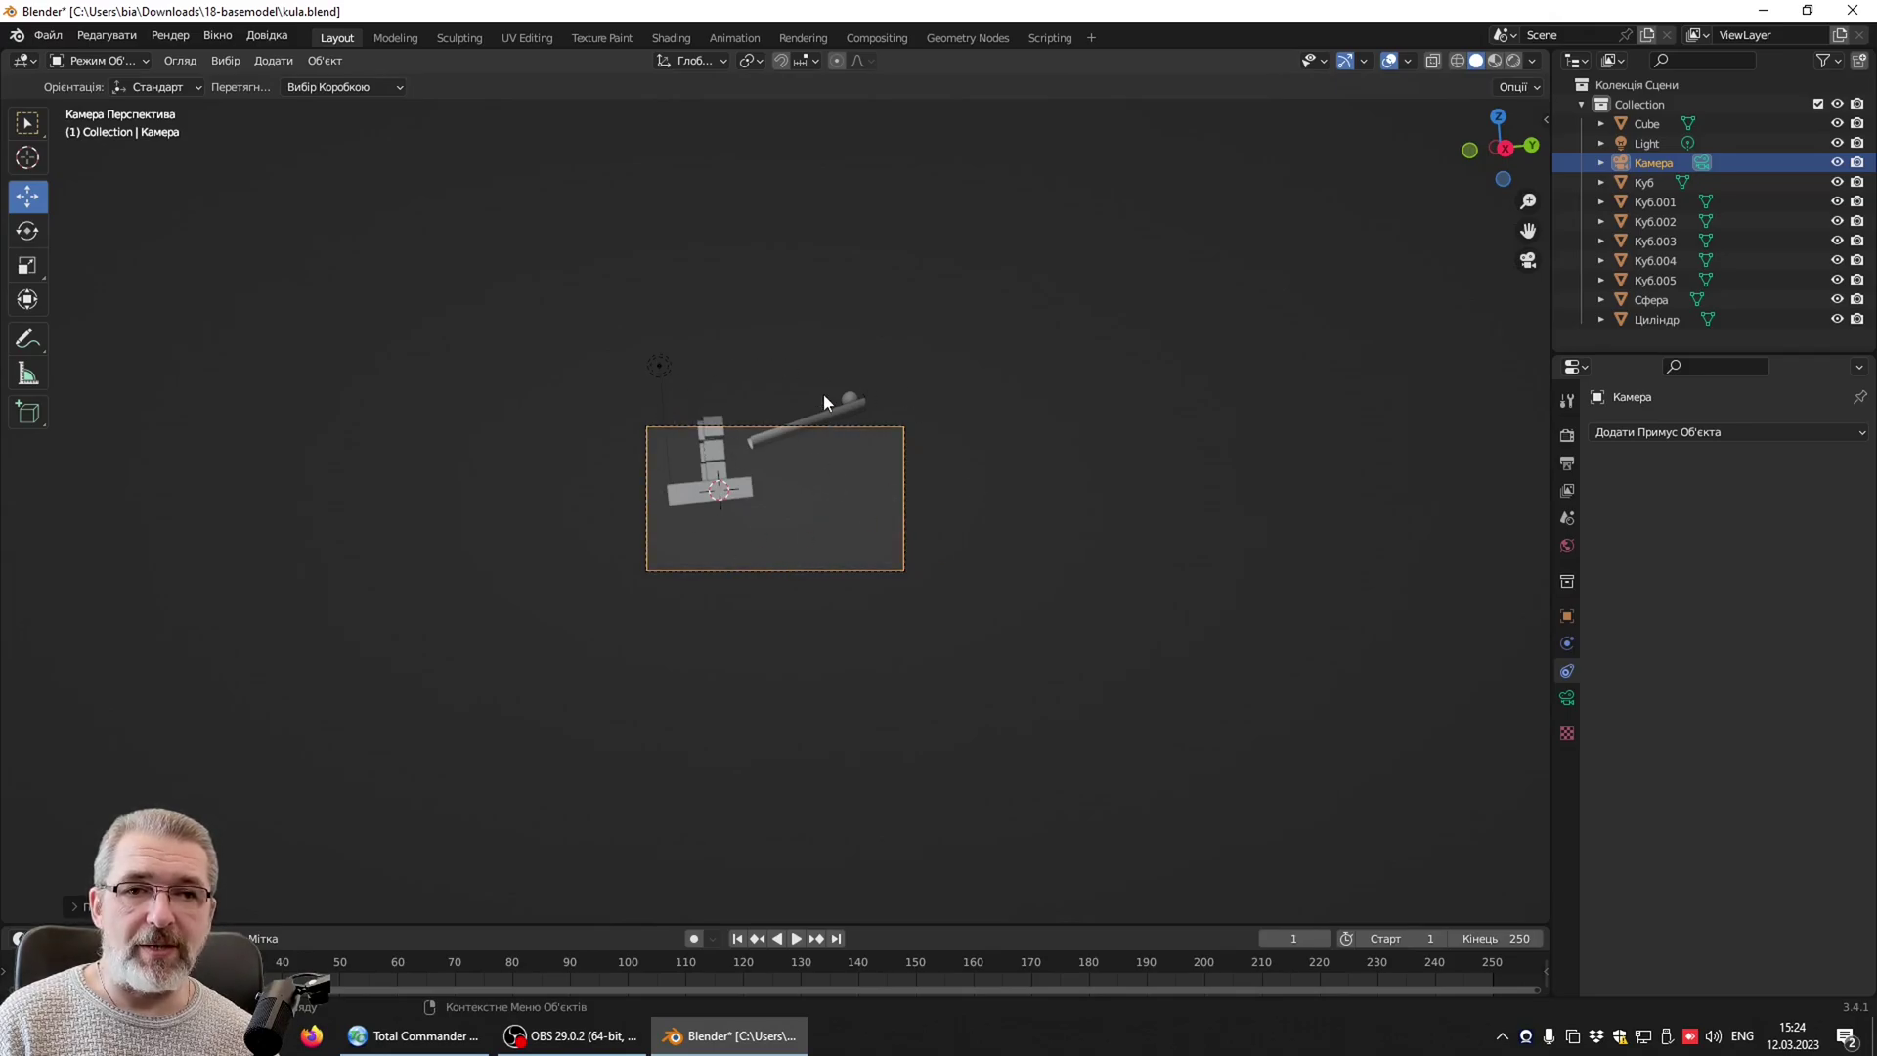
Move the camera farther back so its frame holds the whole tower base and ball-topped chute.
{"action": "key", "text": "KP_0"}
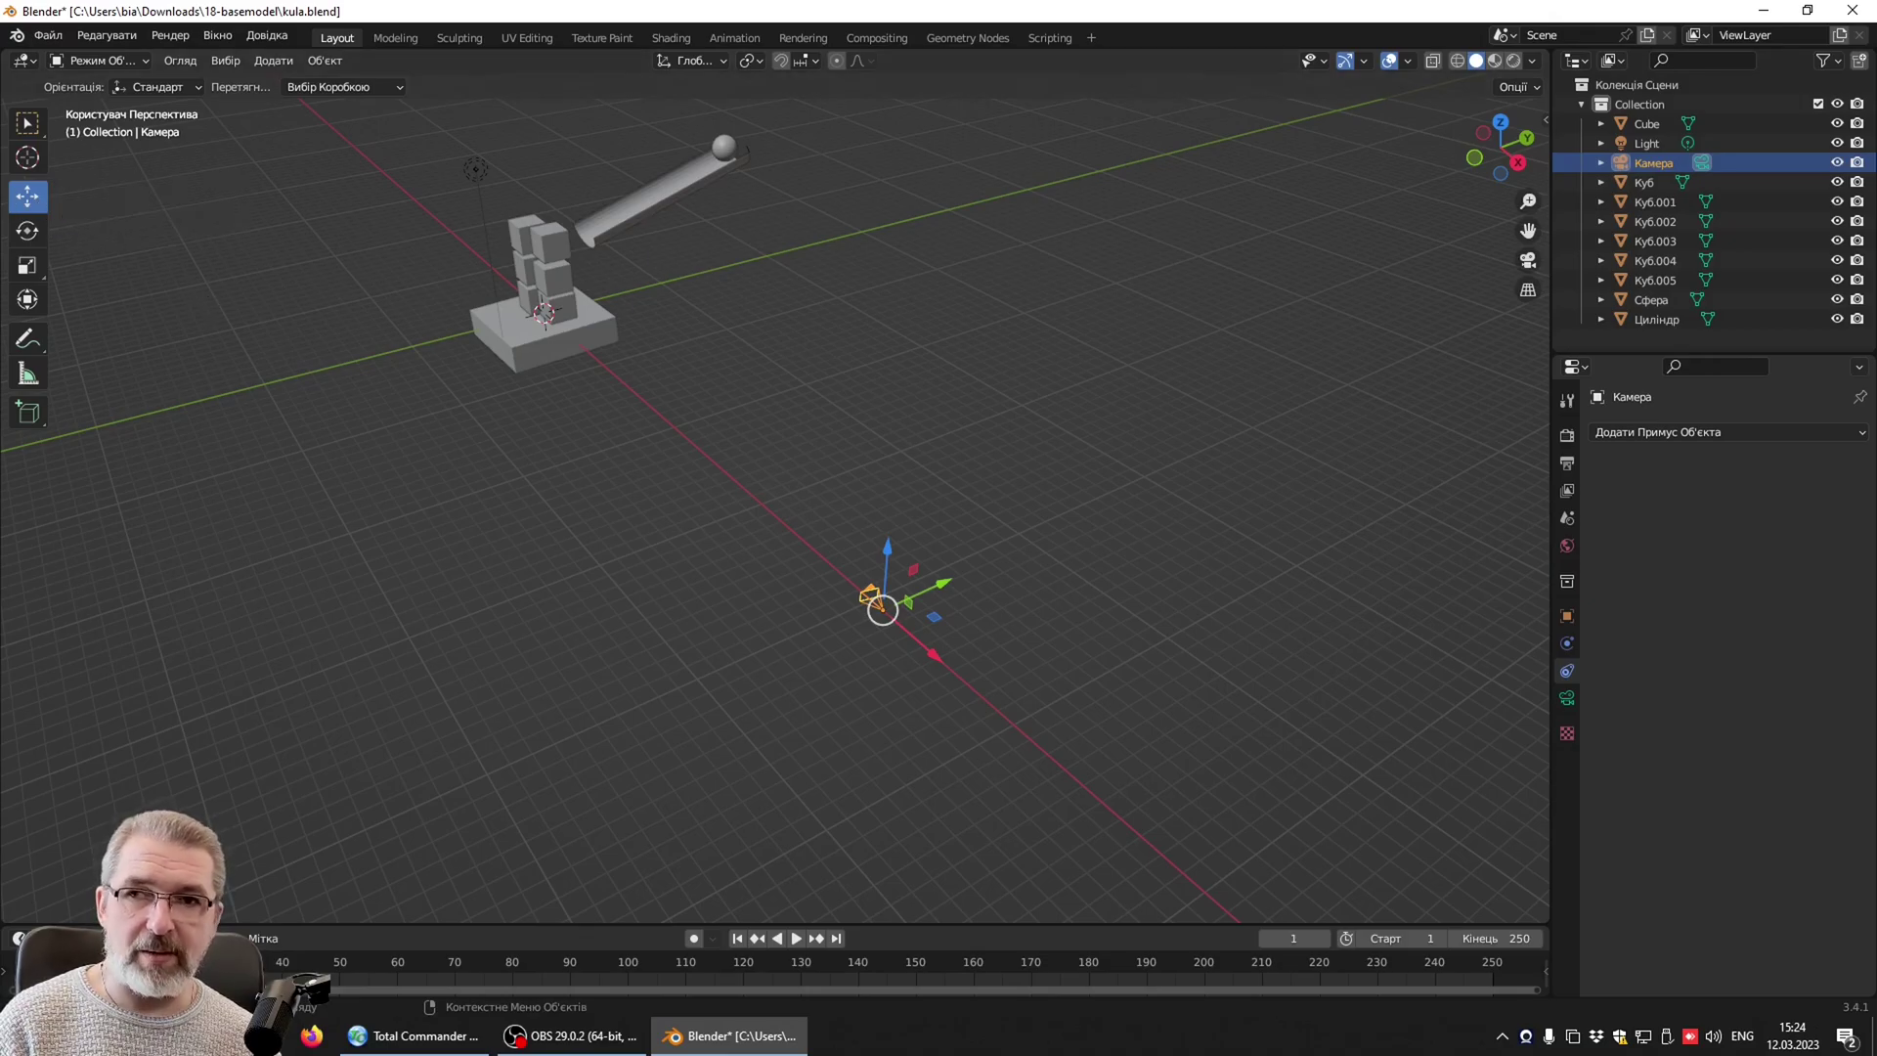
{"action": "key", "text": "KP_0"}
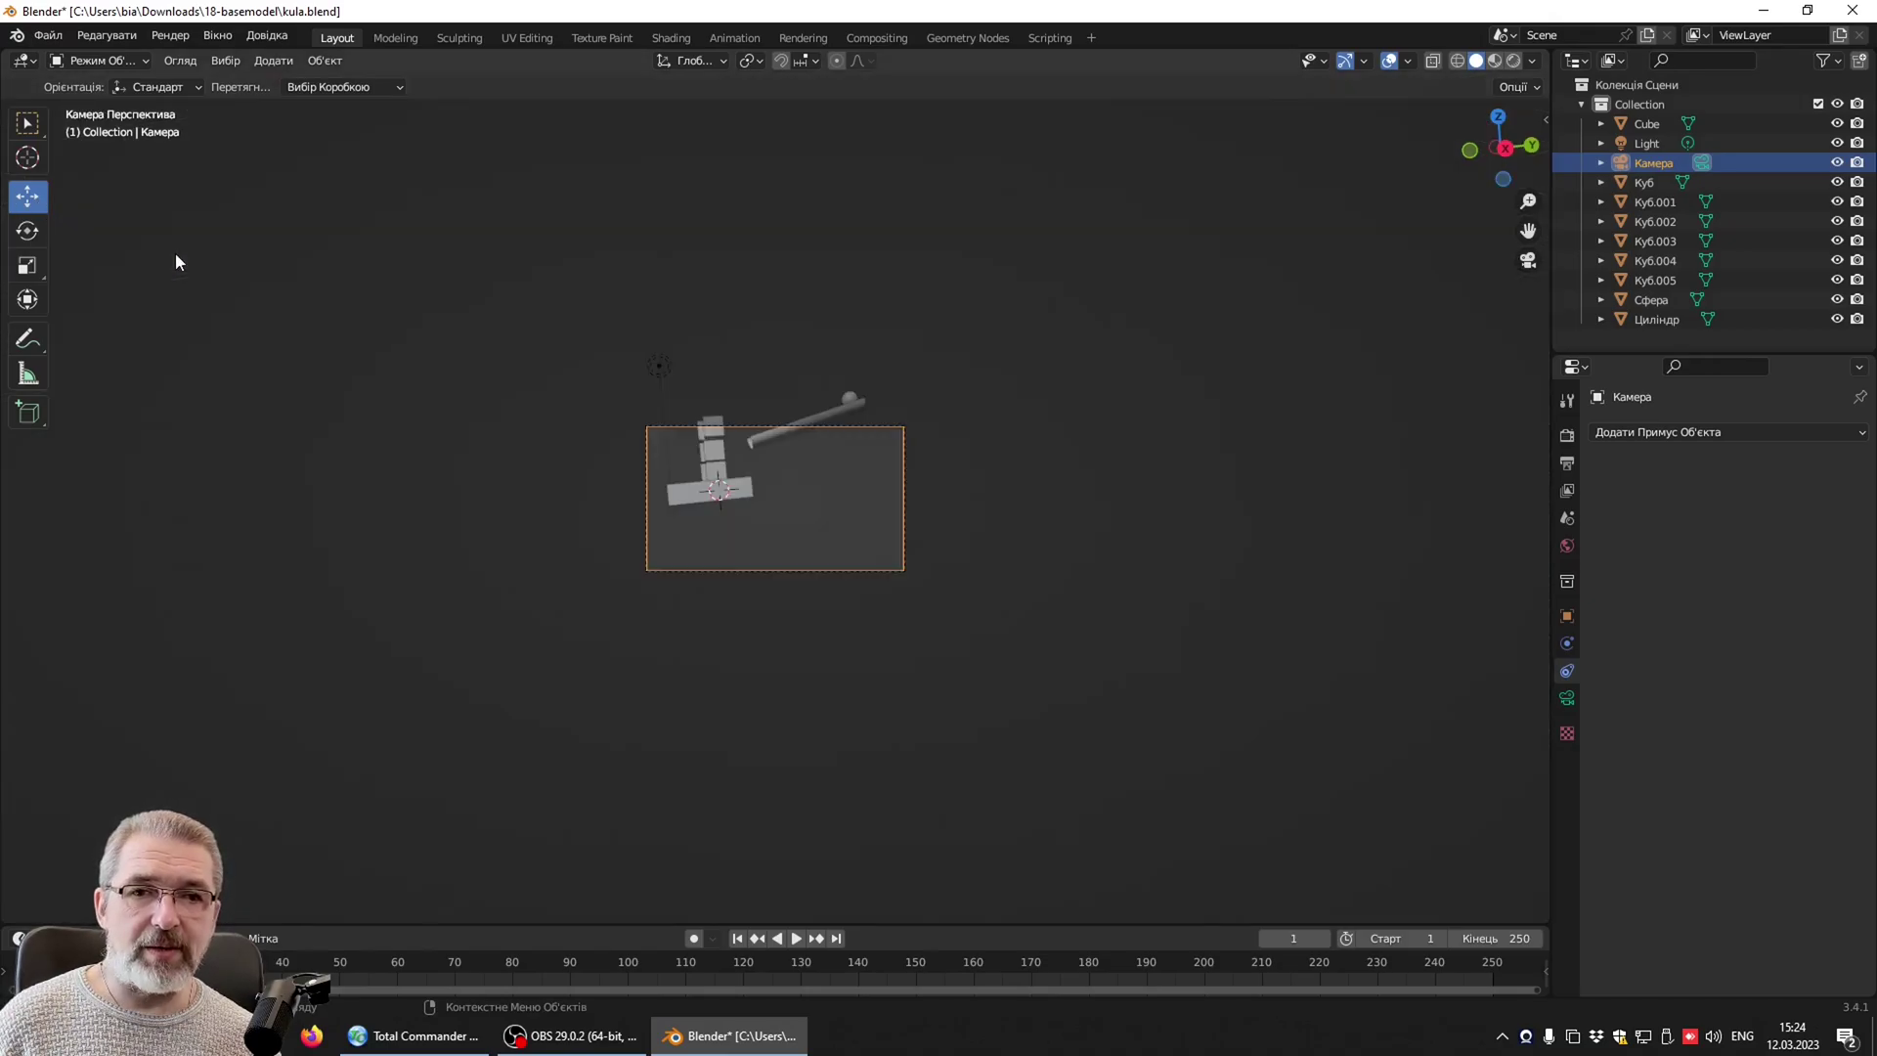
{"action": "key", "text": "g"}
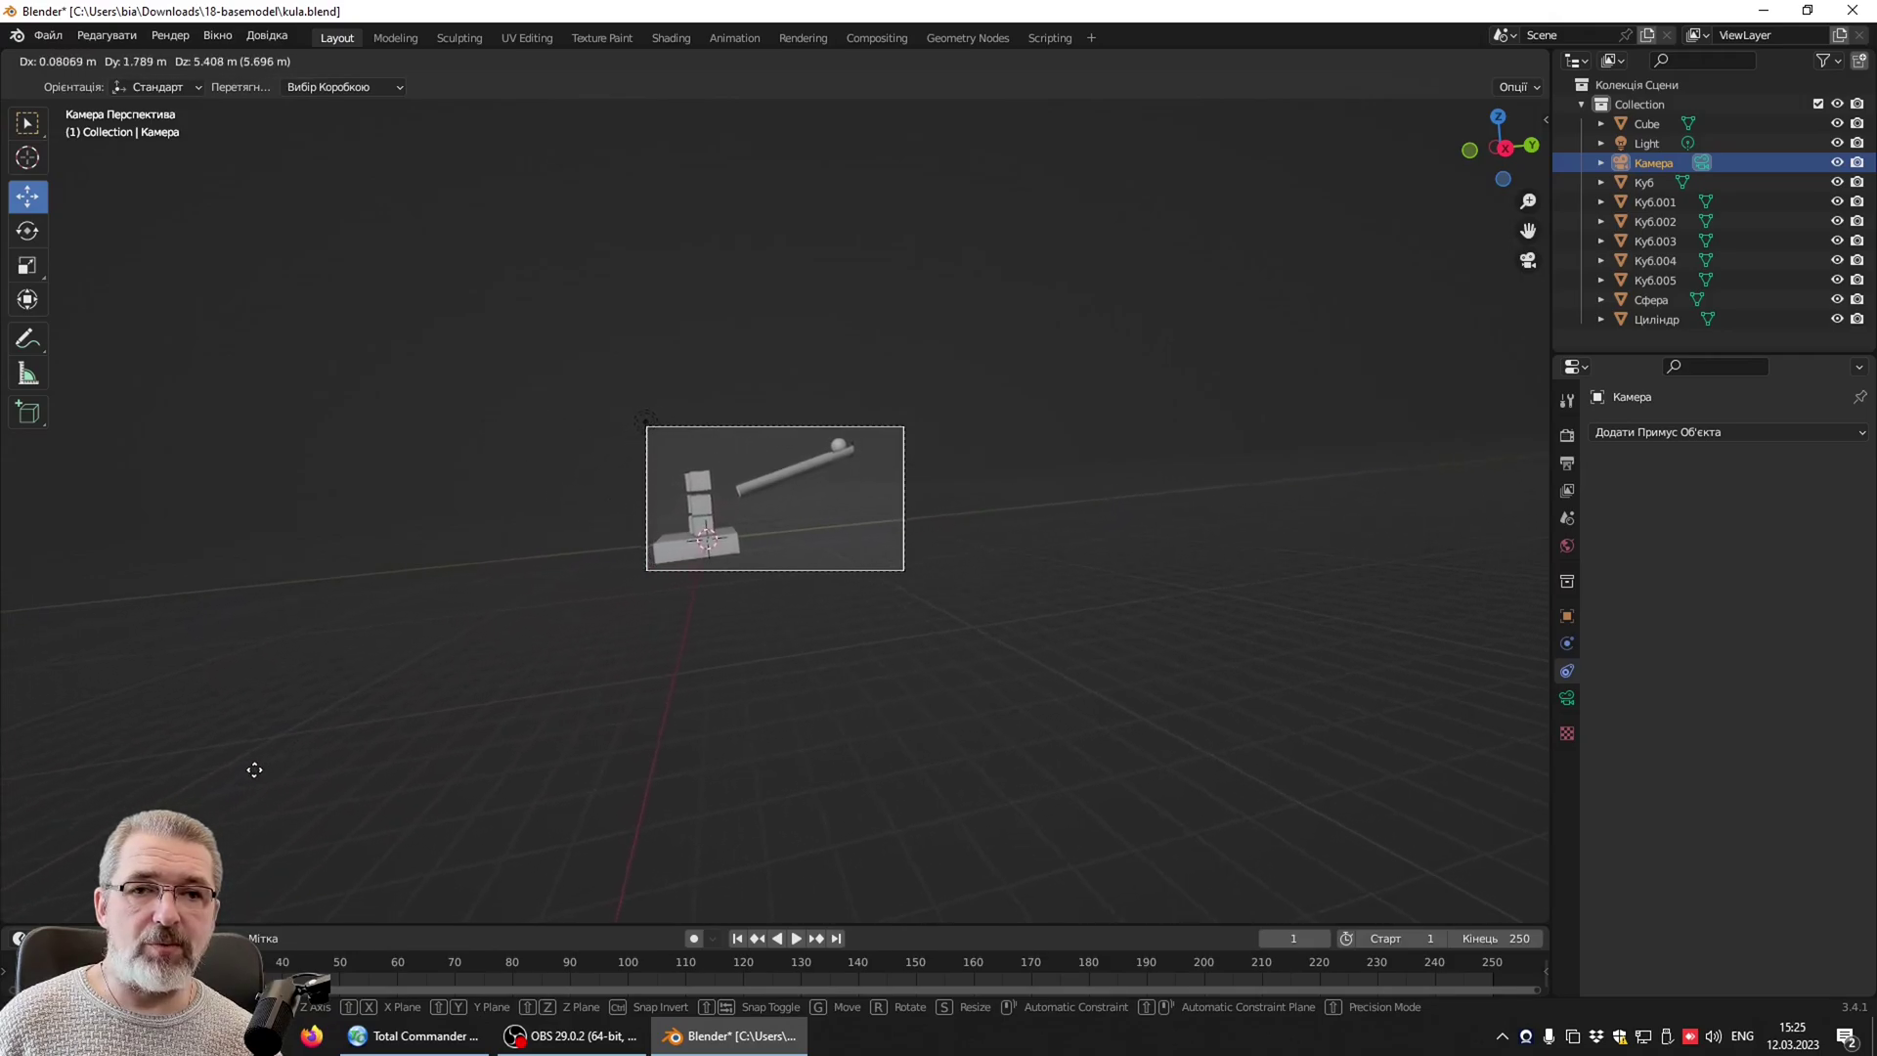
{"action": "left_click", "coordinate": [806, 585]}
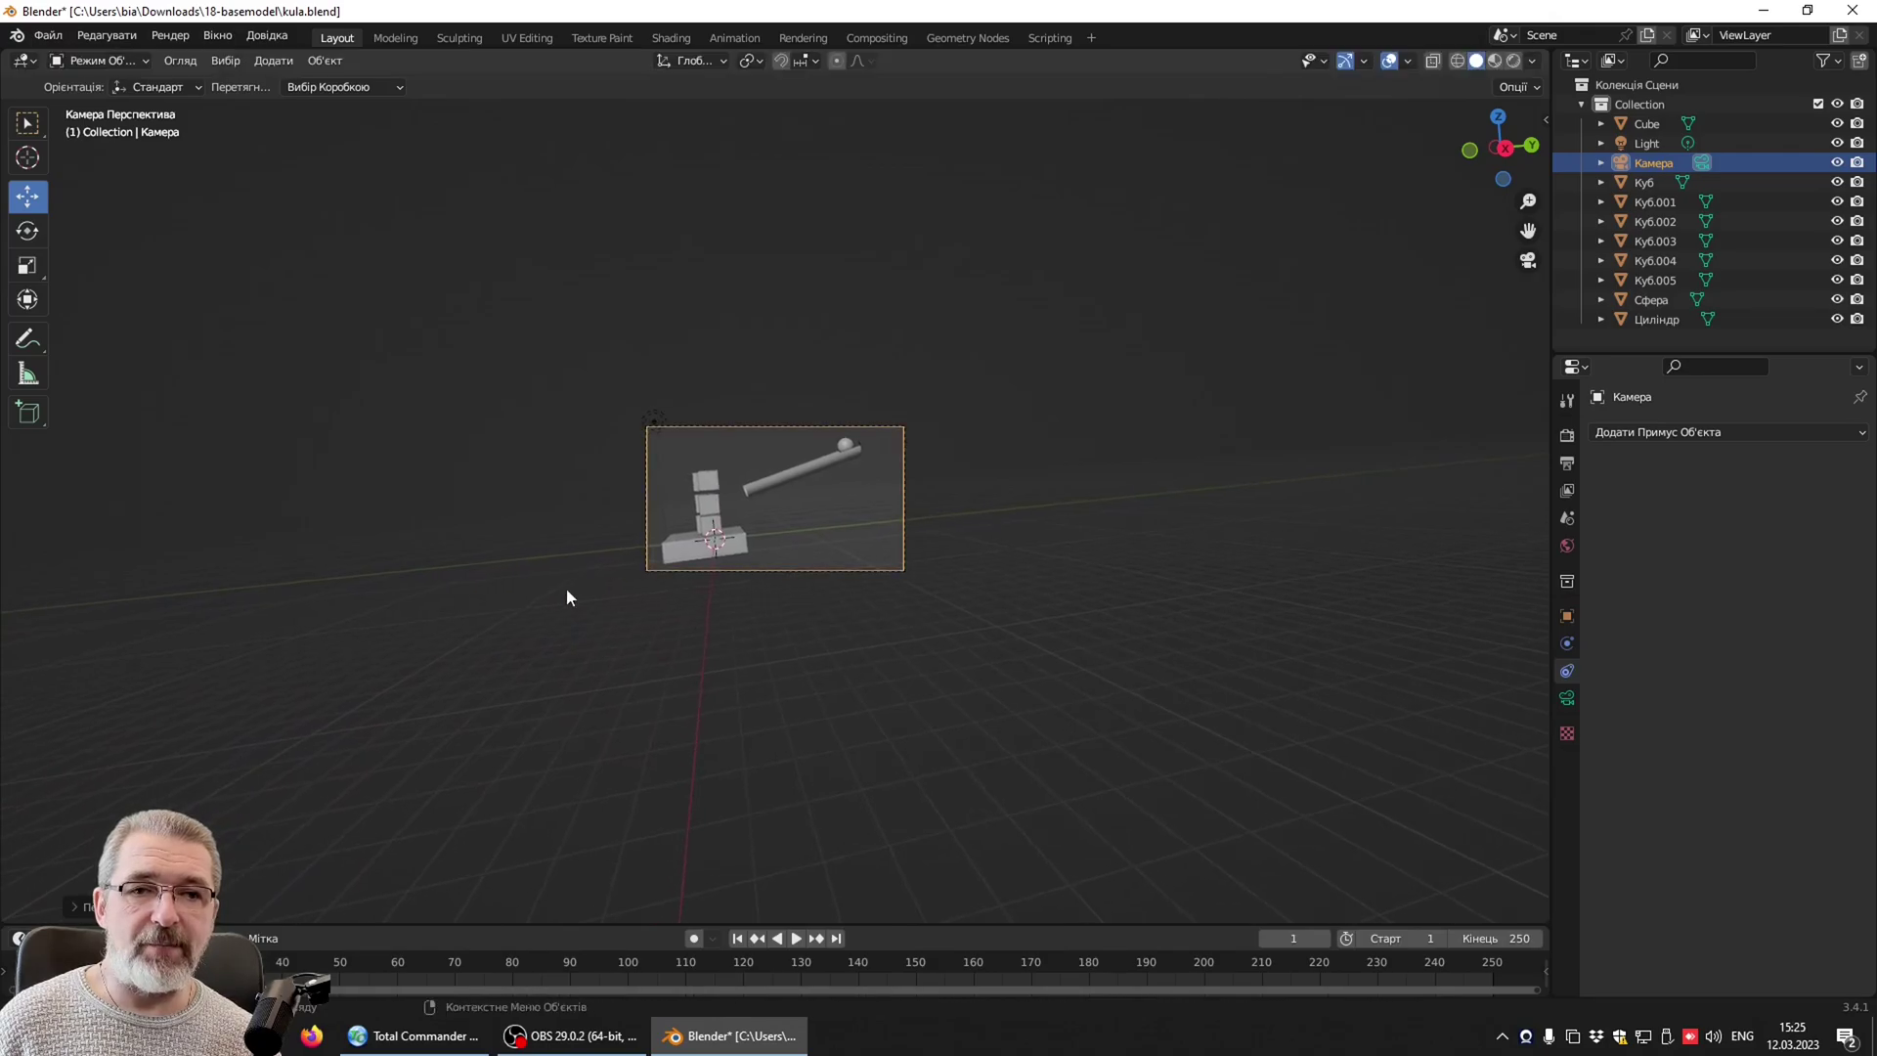
{"action": "key", "text": "KP_0"}
{"action": "left_click", "coordinate": [170, 35]}
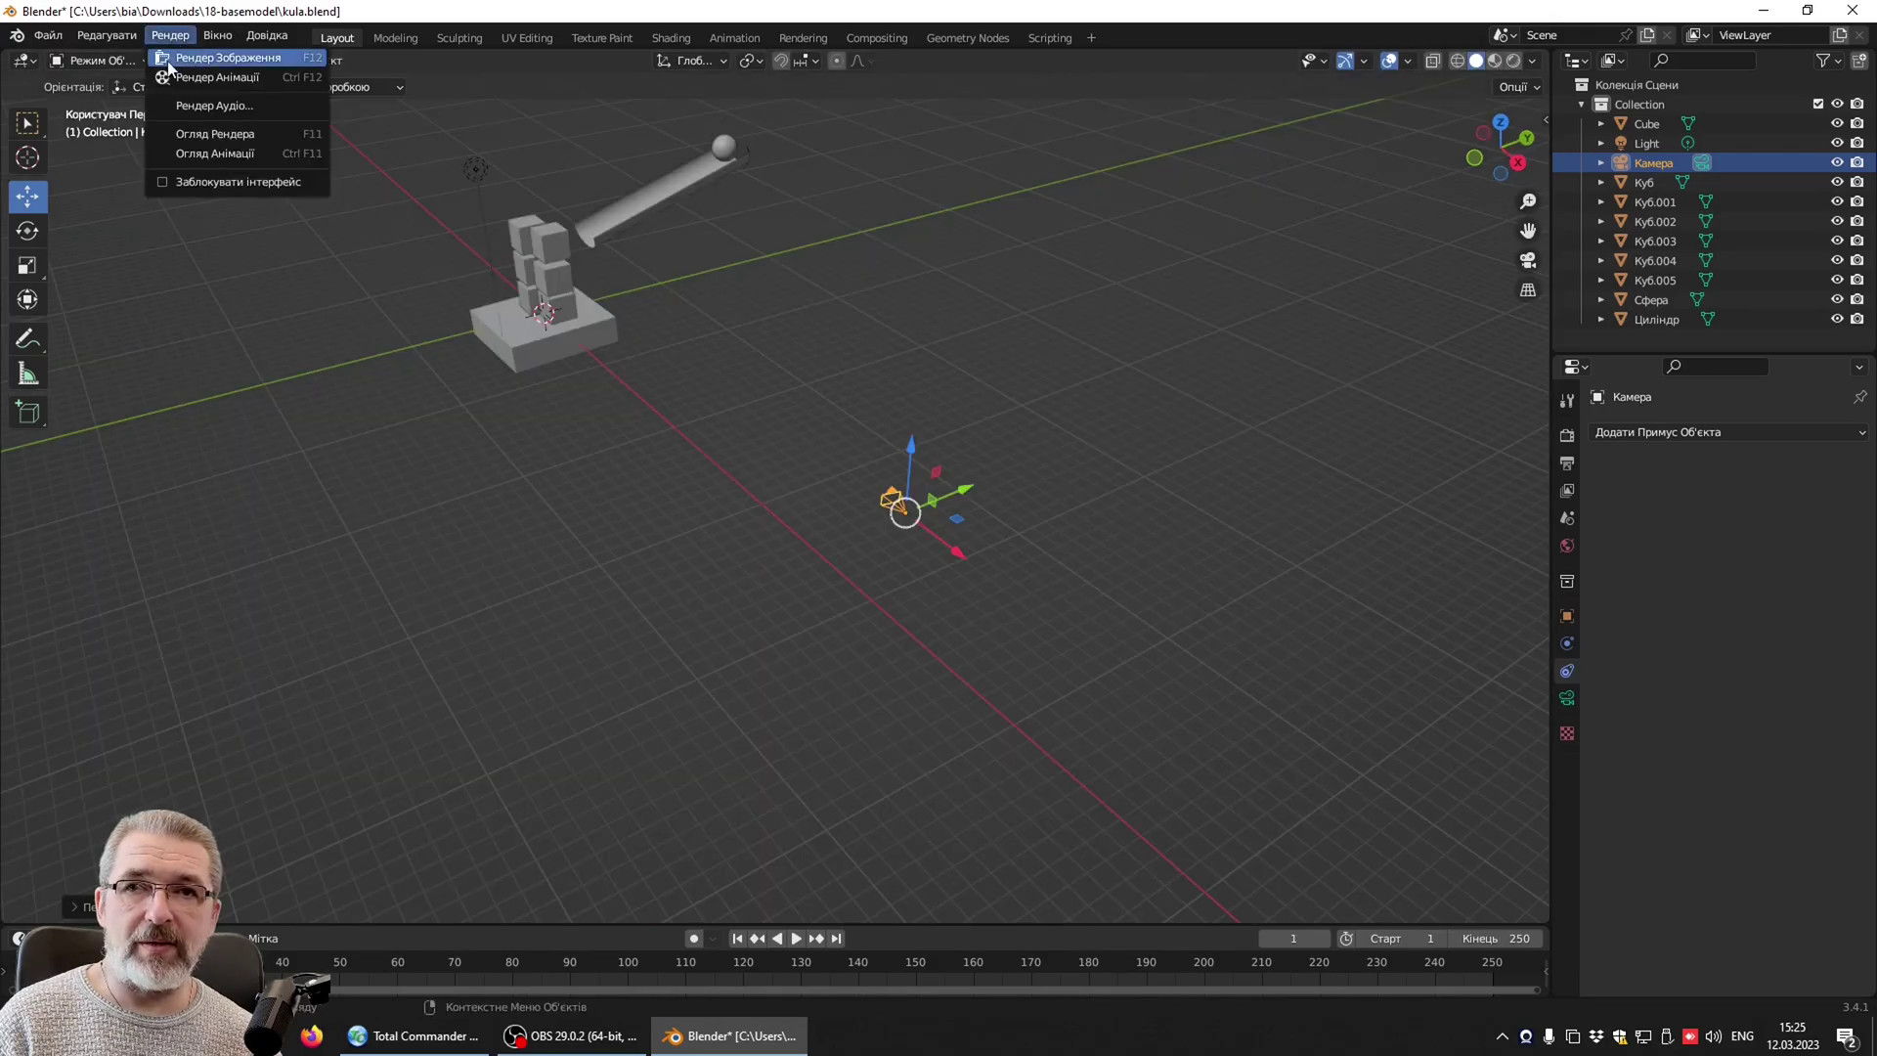
Render frame 1 as a still image, zoom in to inspect it, then close the render window.
{"action": "left_click", "coordinate": [197, 64]}
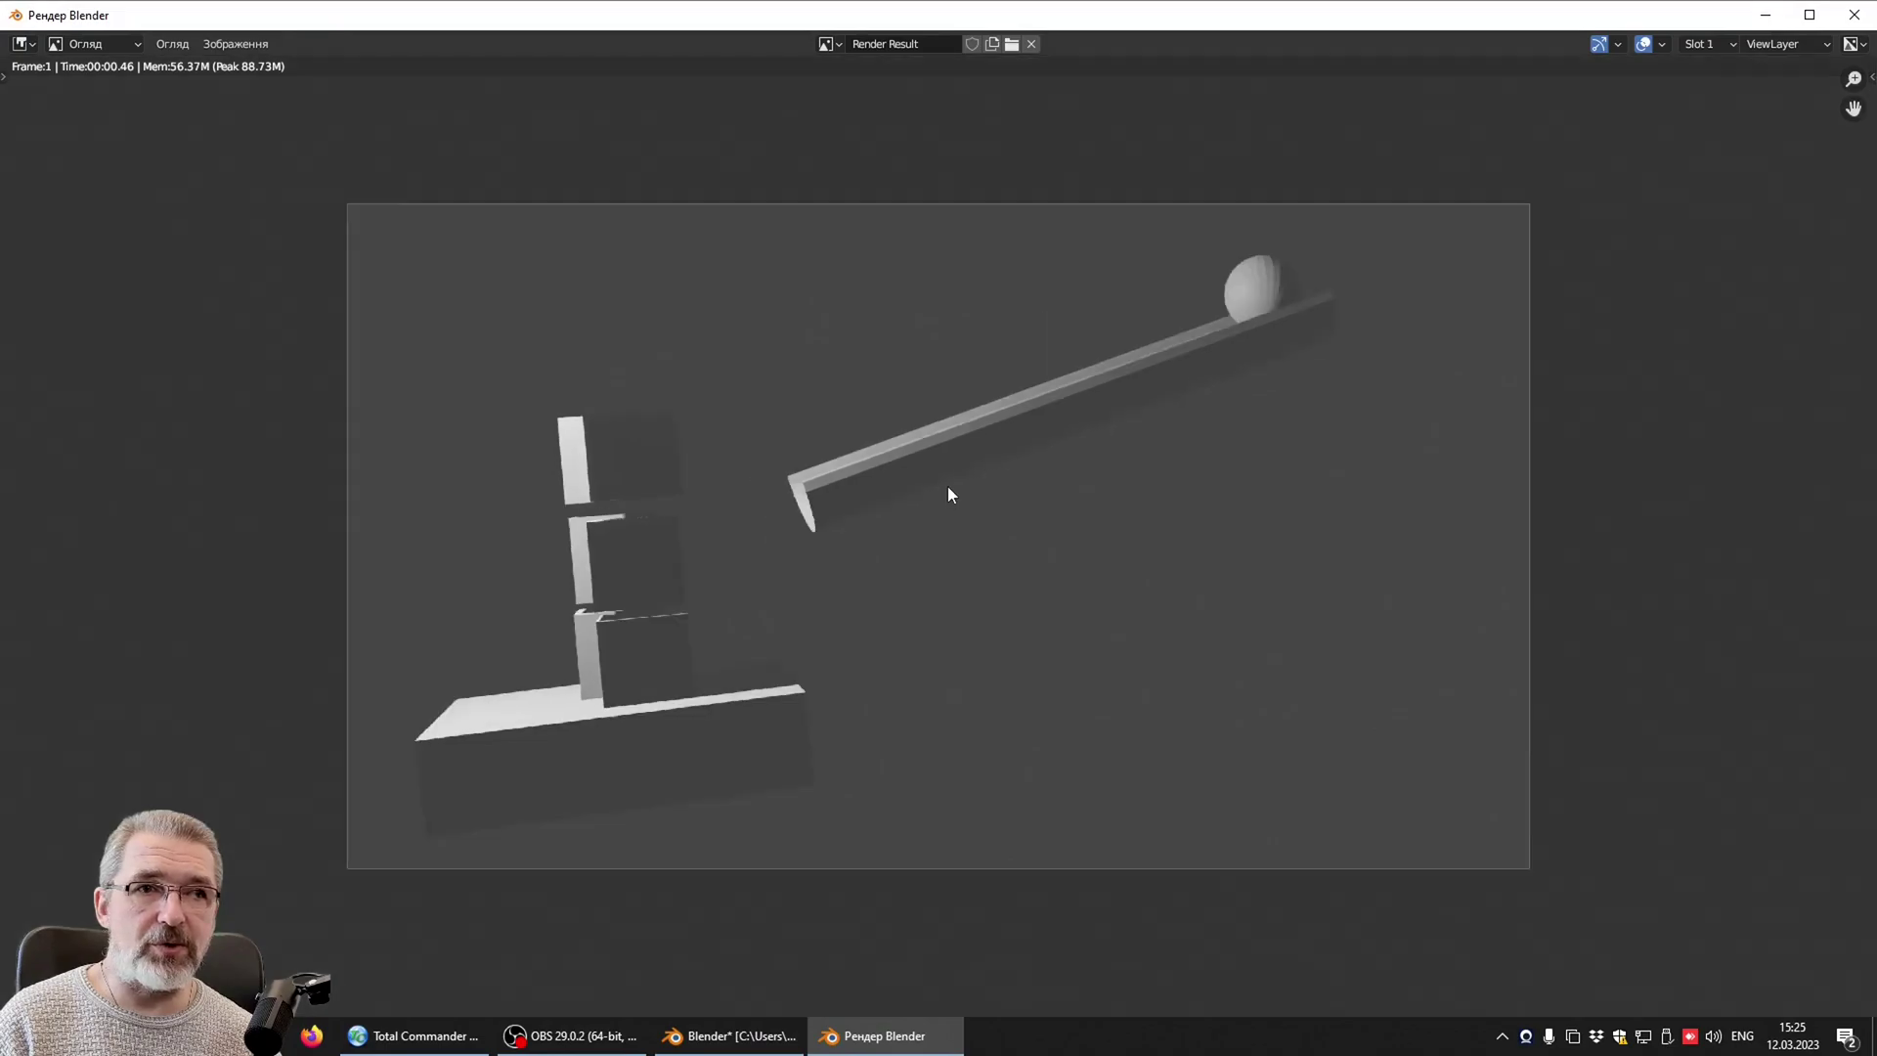
{"action": "scroll", "coordinate": [964, 488], "scroll_direction": "up", "scroll_amount": 1}
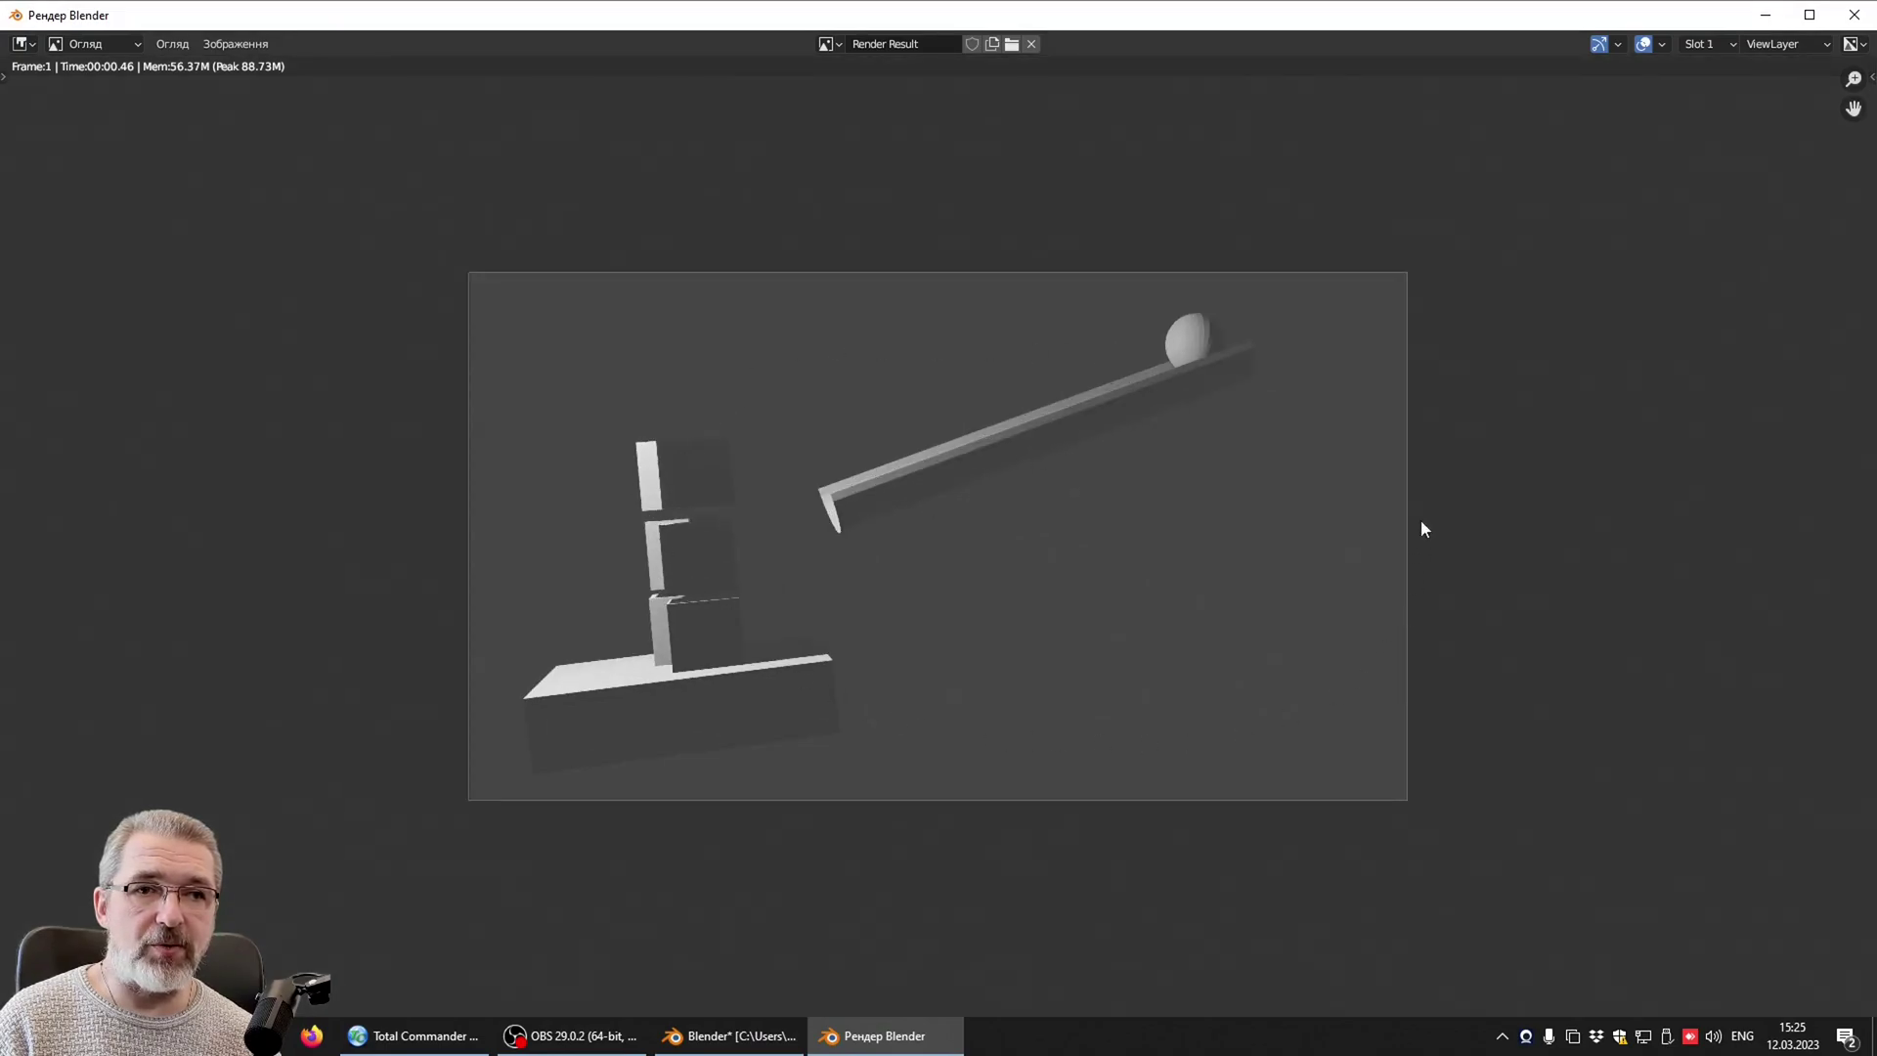
{"action": "key", "text": "Escape"}
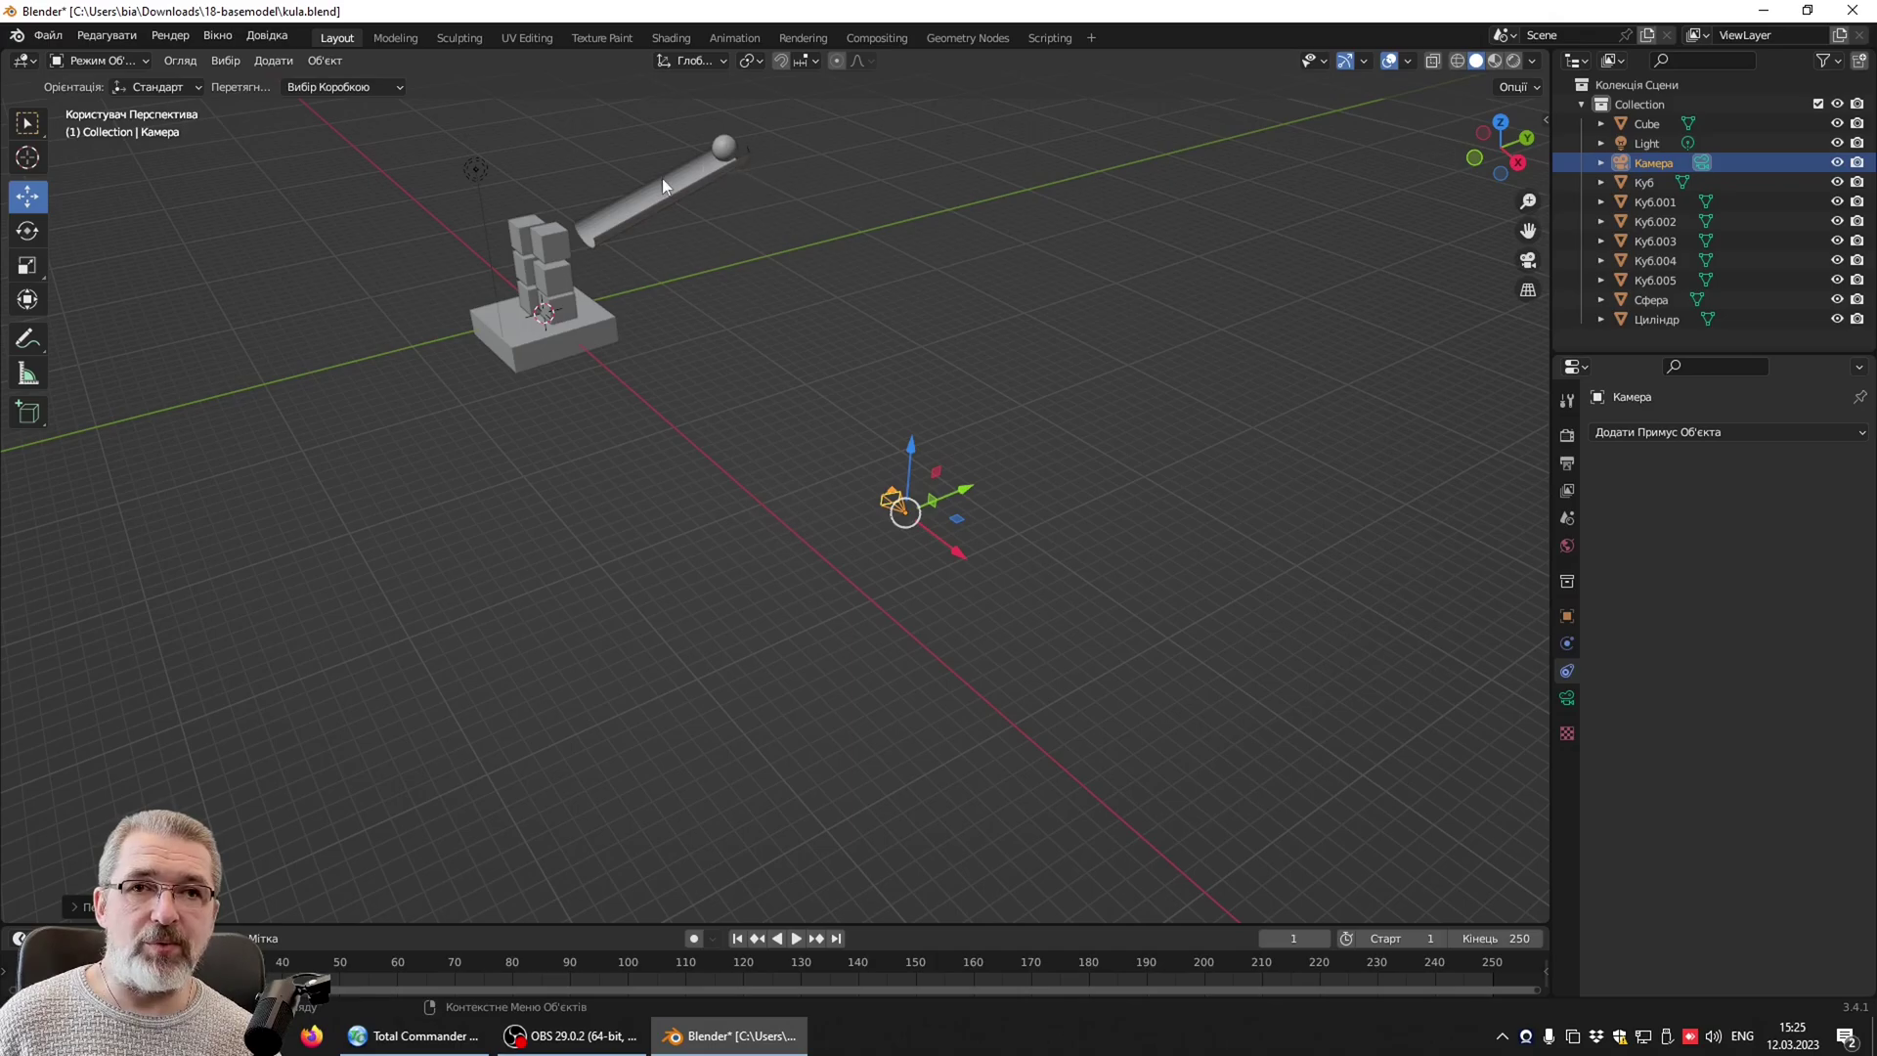
{"action": "key", "text": "space"}
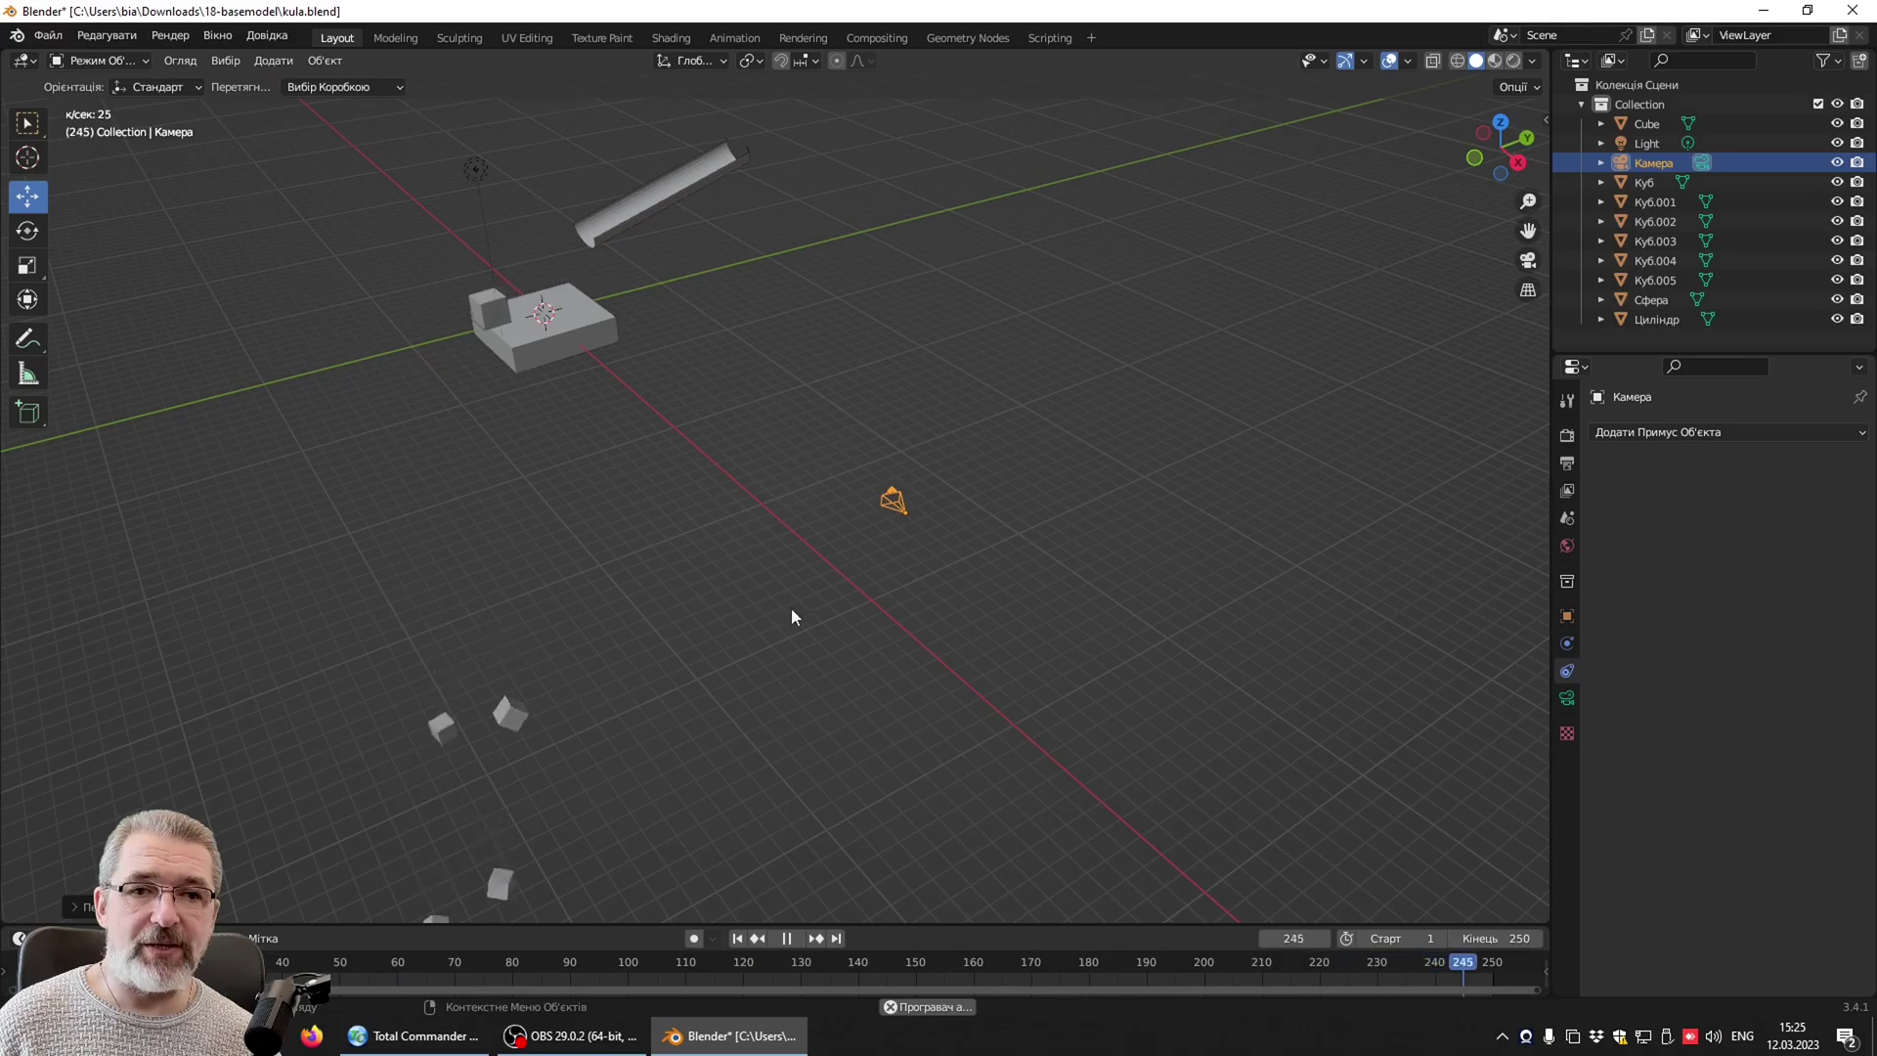
{"action": "left_click", "coordinate": [786, 938]}
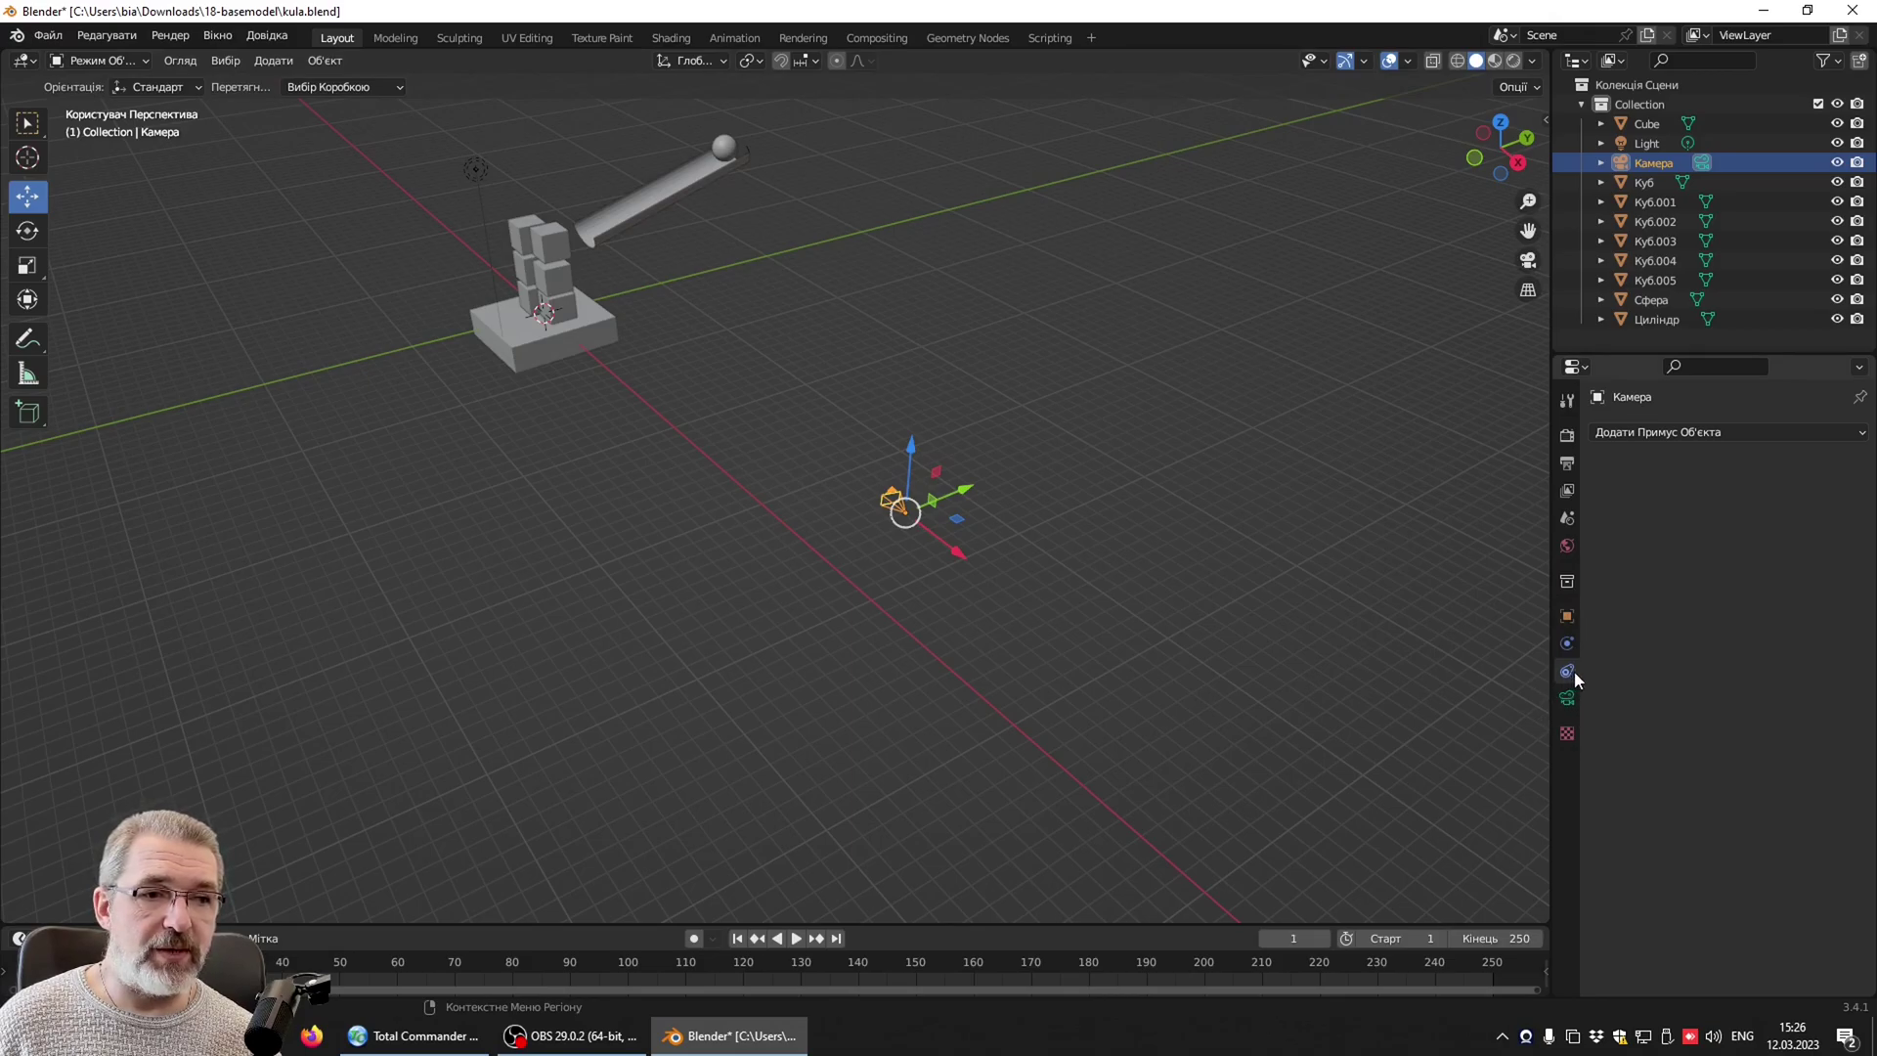
Give the camera a Track To constraint targeting the Сфера ball, then view through the camera.
{"action": "left_click", "coordinate": [1818, 436]}
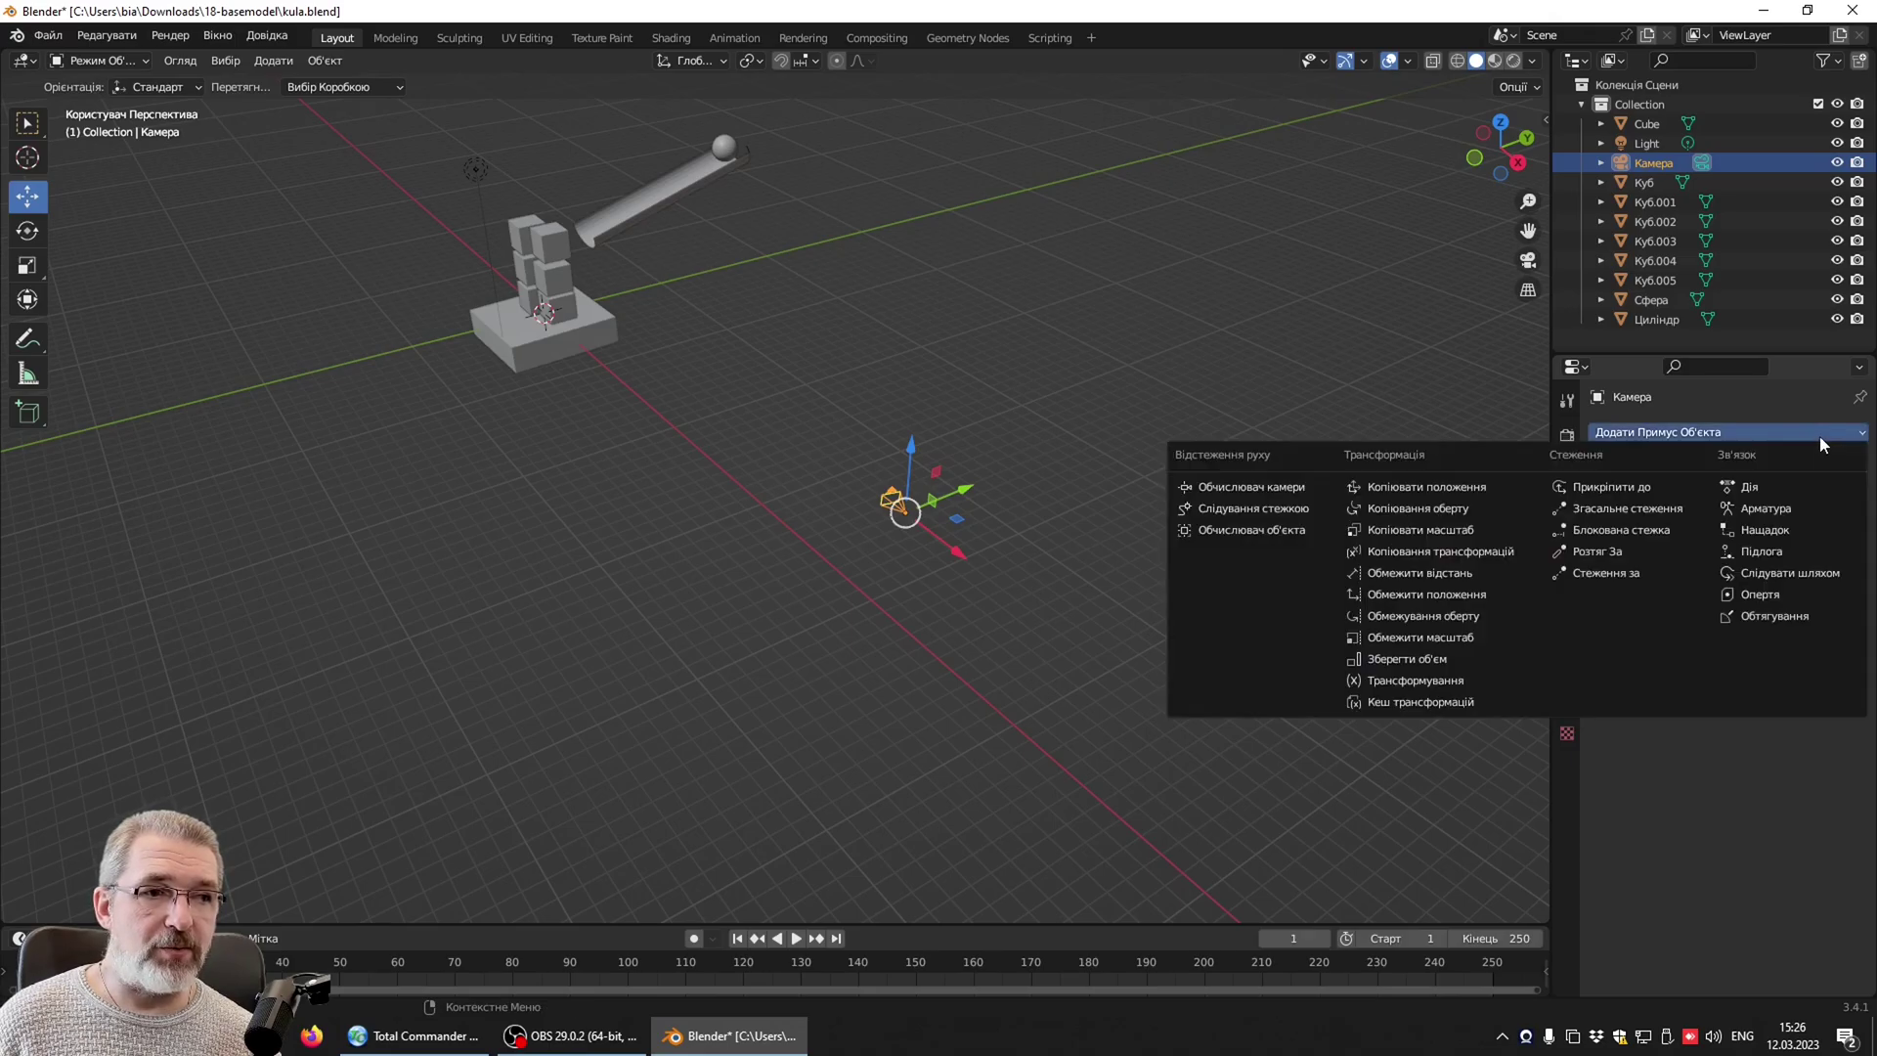
{"action": "left_click", "coordinate": [1604, 574]}
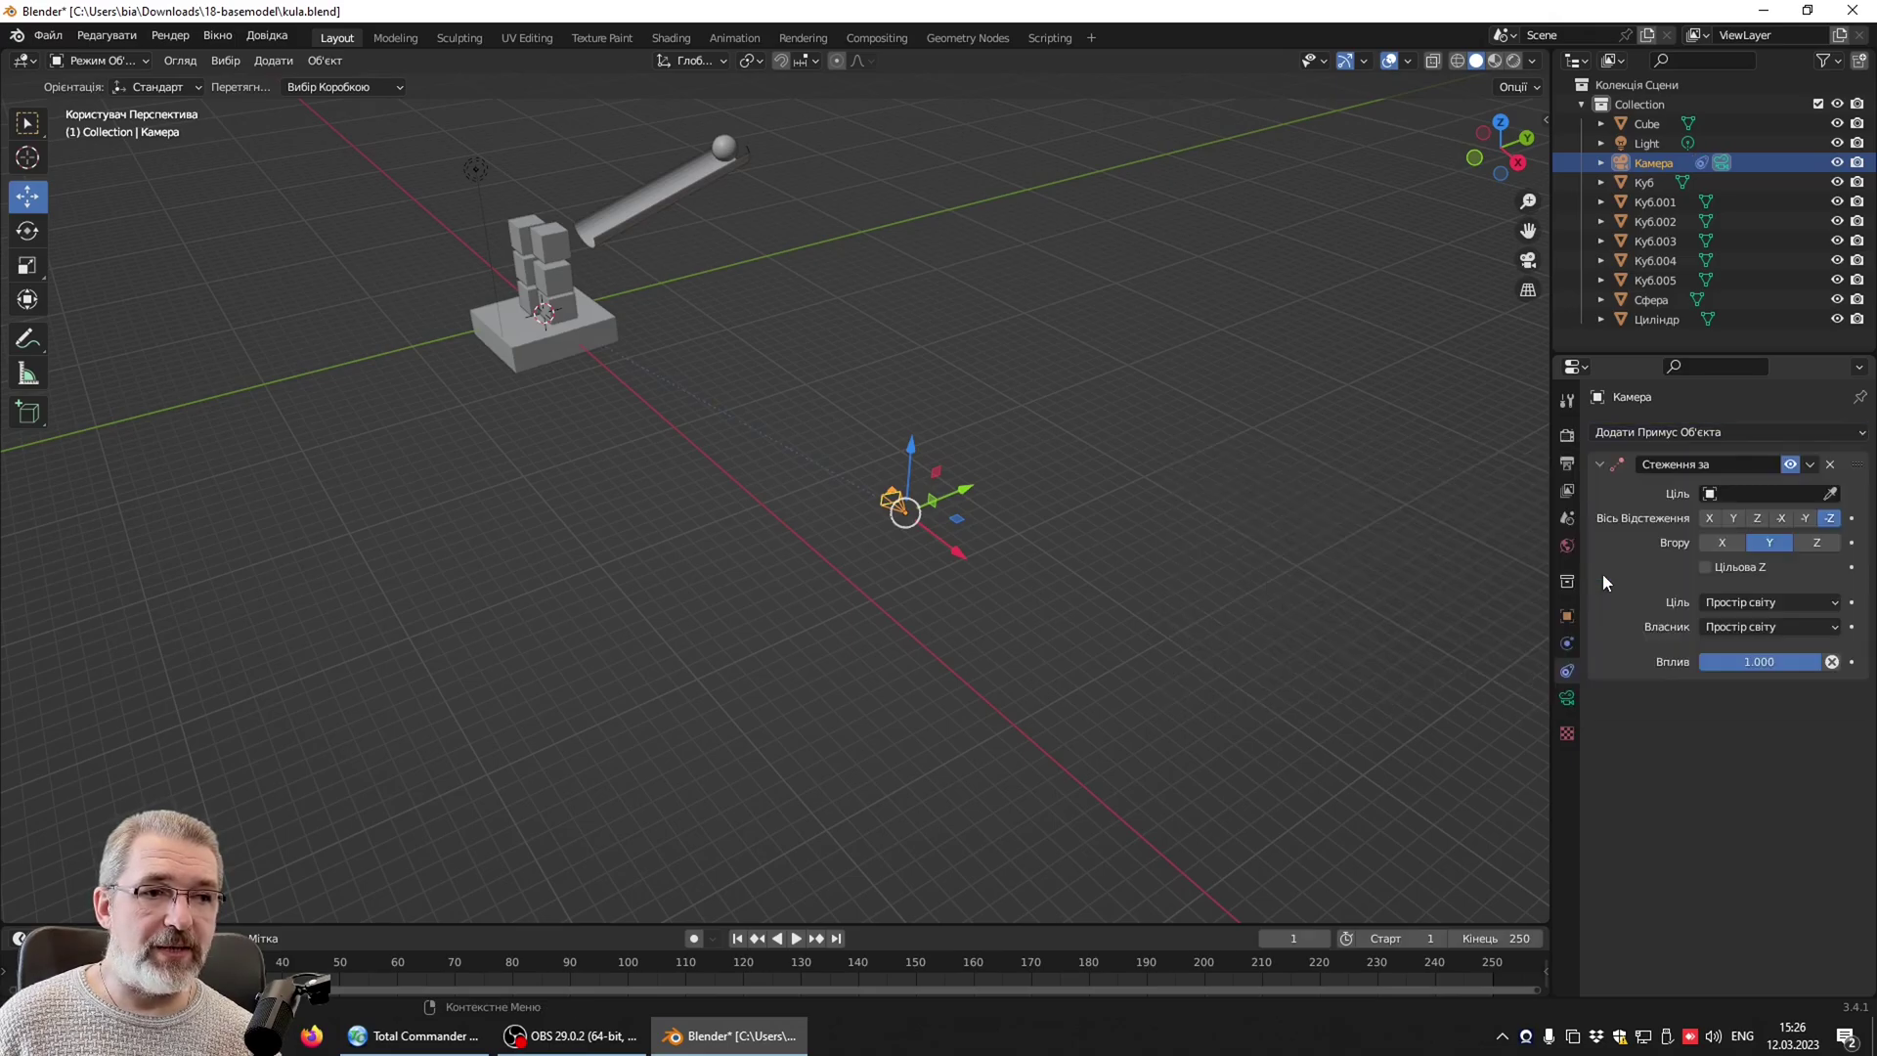
{"action": "mouse_move", "coordinate": [824, 556]}
{"action": "middle_mouse_down"}
{"action": "mouse_move", "coordinate": [882, 571]}
{"action": "mouse_move", "coordinate": [917, 533]}
{"action": "middle_mouse_up"}
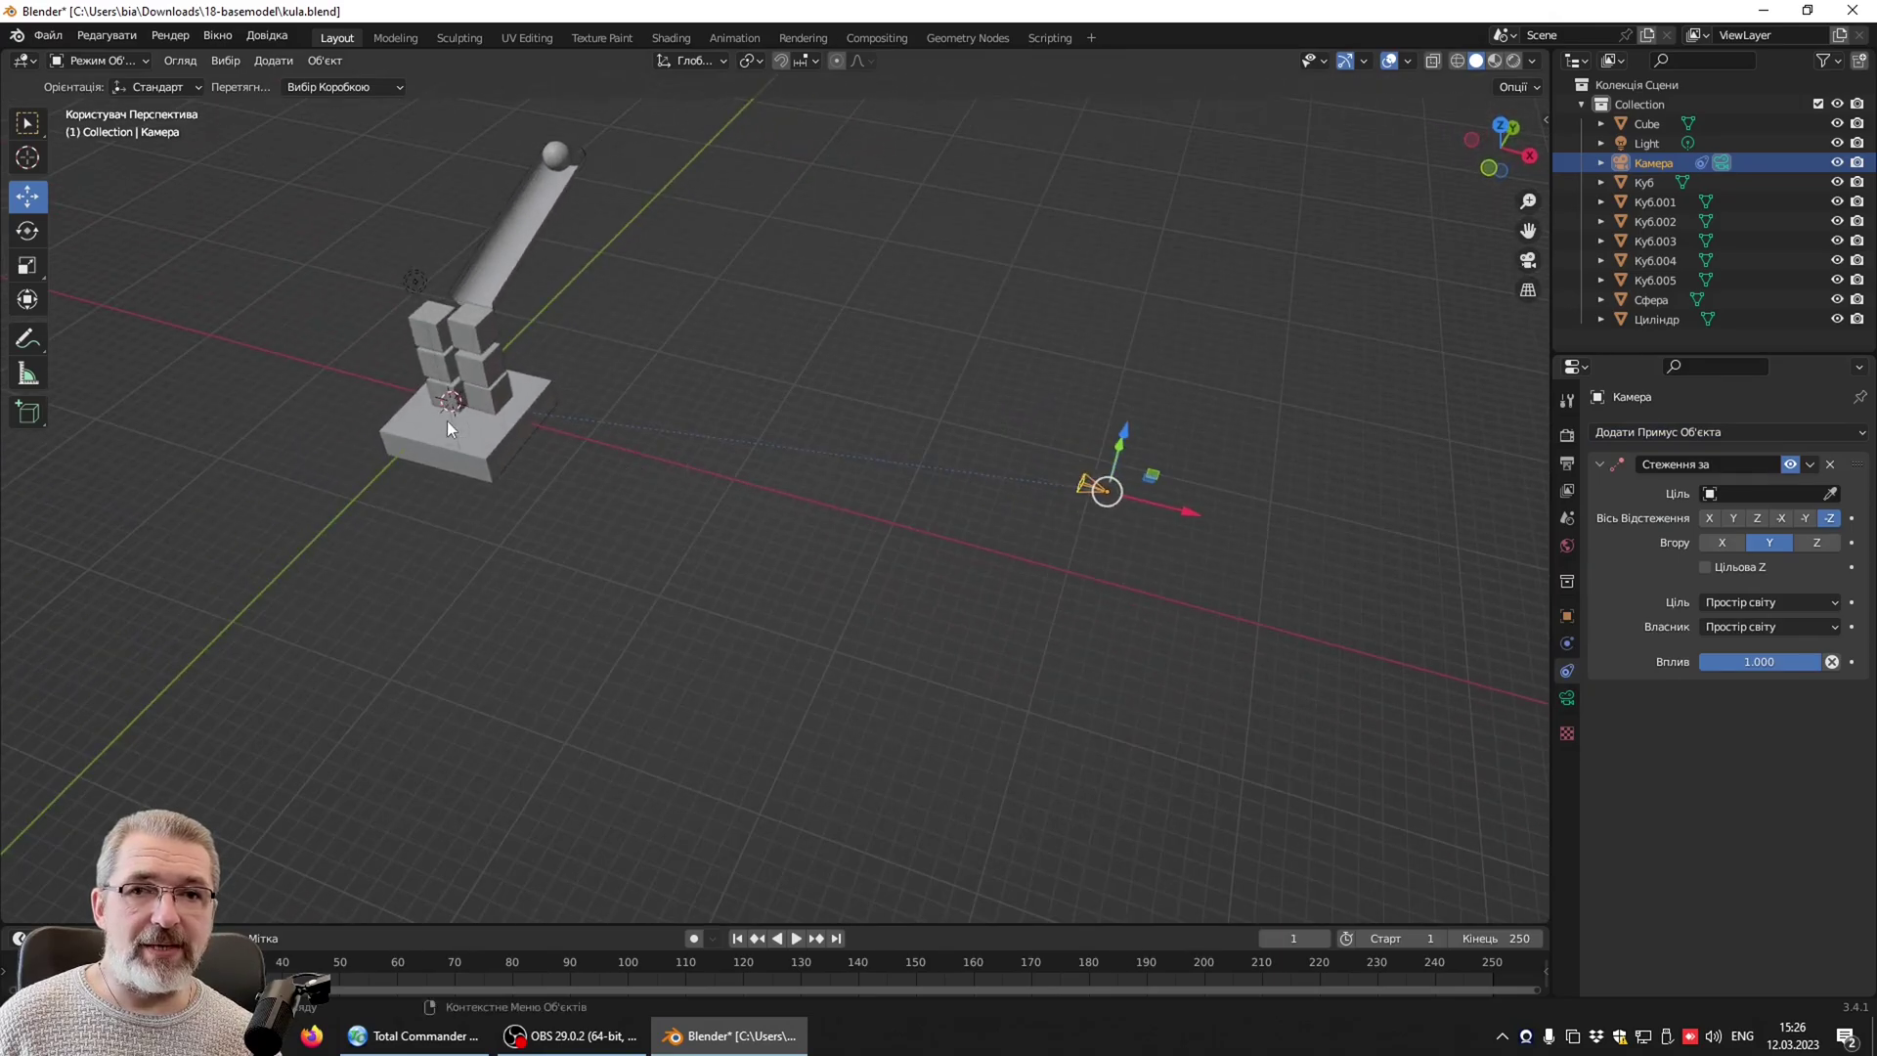
{"action": "mouse_move", "coordinate": [829, 572]}
{"action": "middle_mouse_down"}
{"action": "mouse_move", "coordinate": [721, 575]}
{"action": "mouse_move", "coordinate": [729, 489]}
{"action": "middle_mouse_up"}
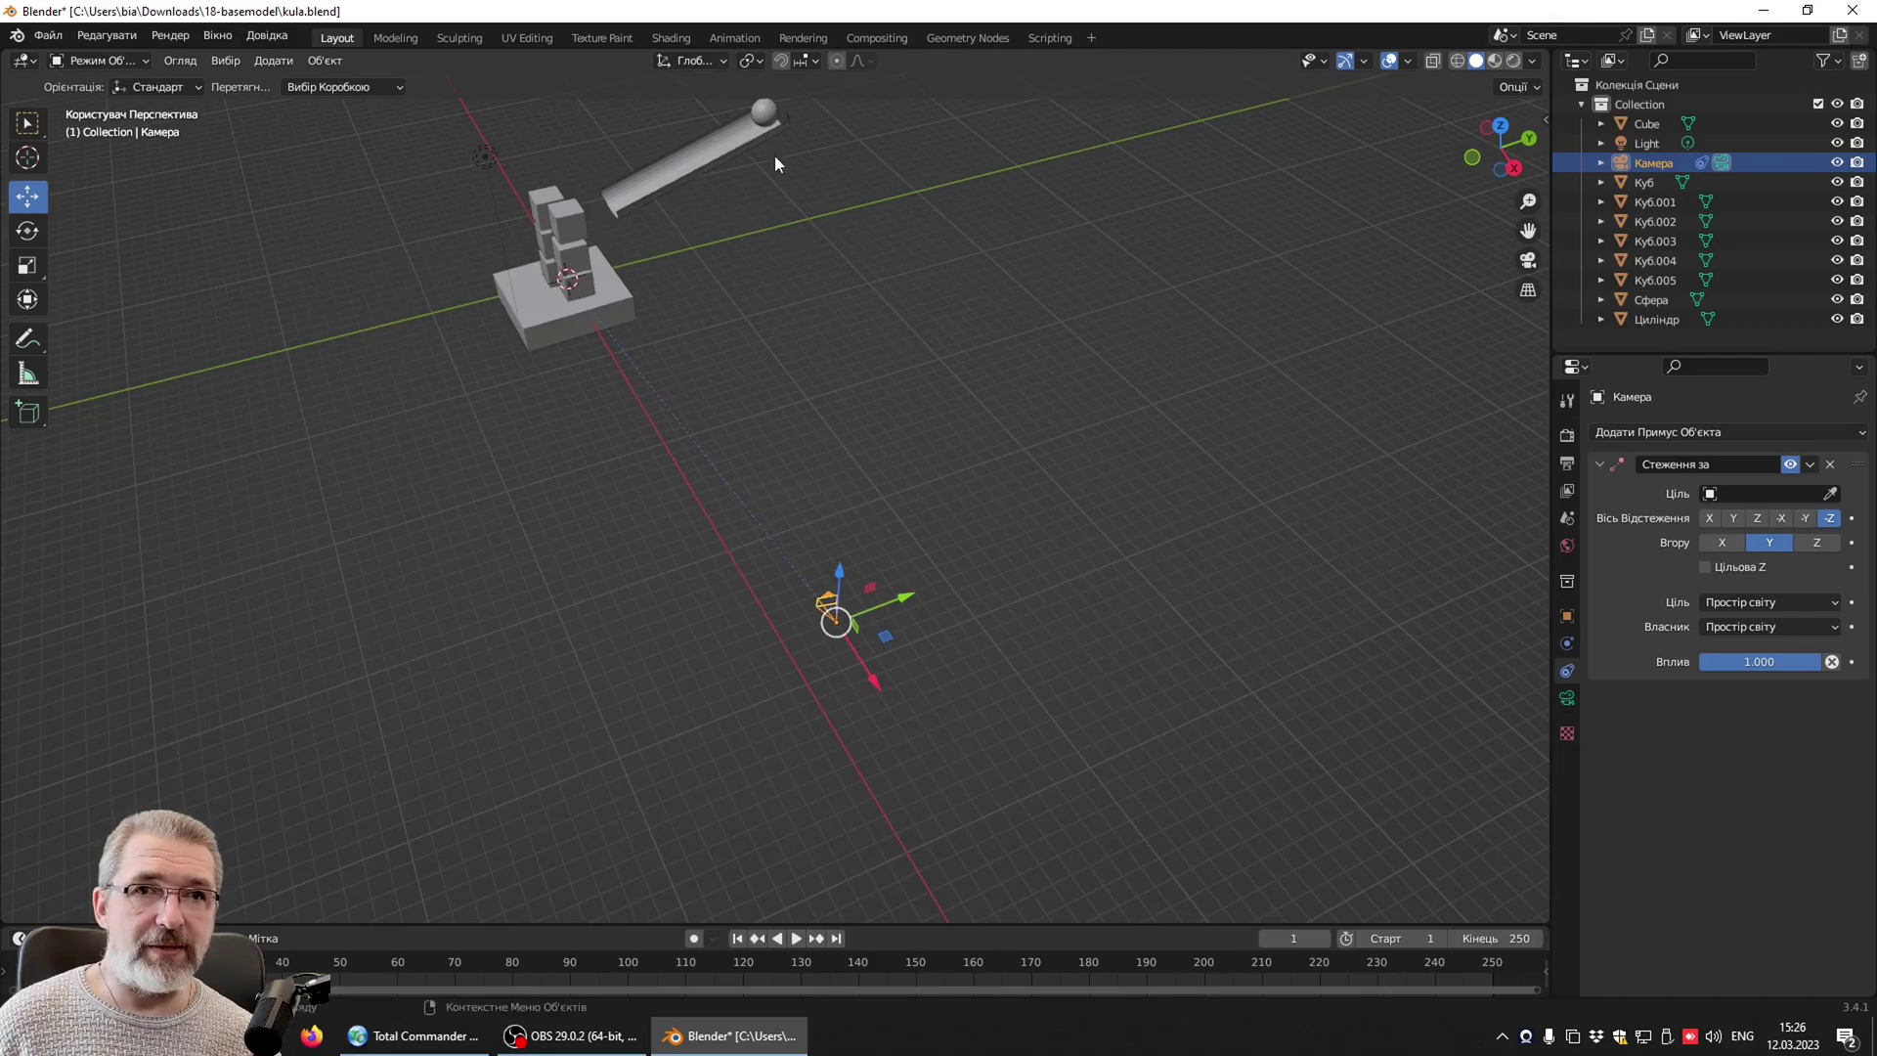
{"action": "left_click", "coordinate": [1830, 495]}
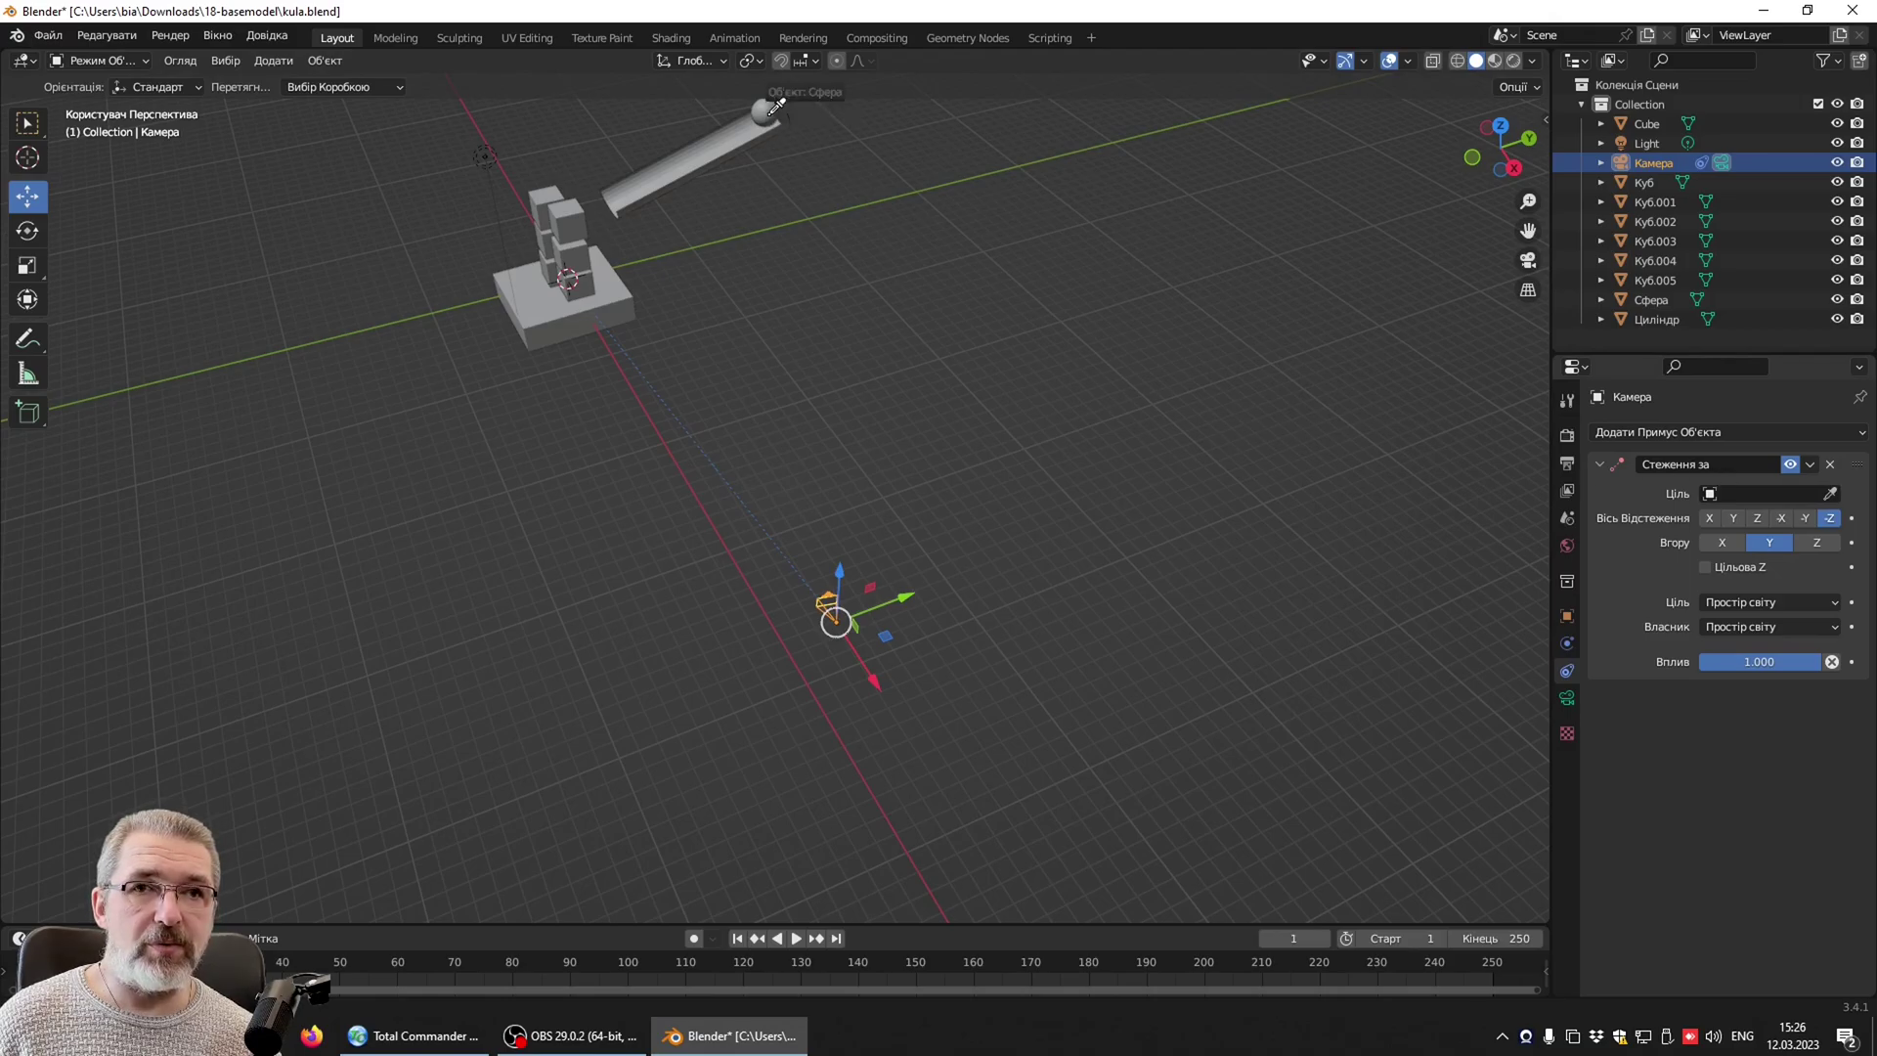
{"action": "left_click", "coordinate": [772, 110]}
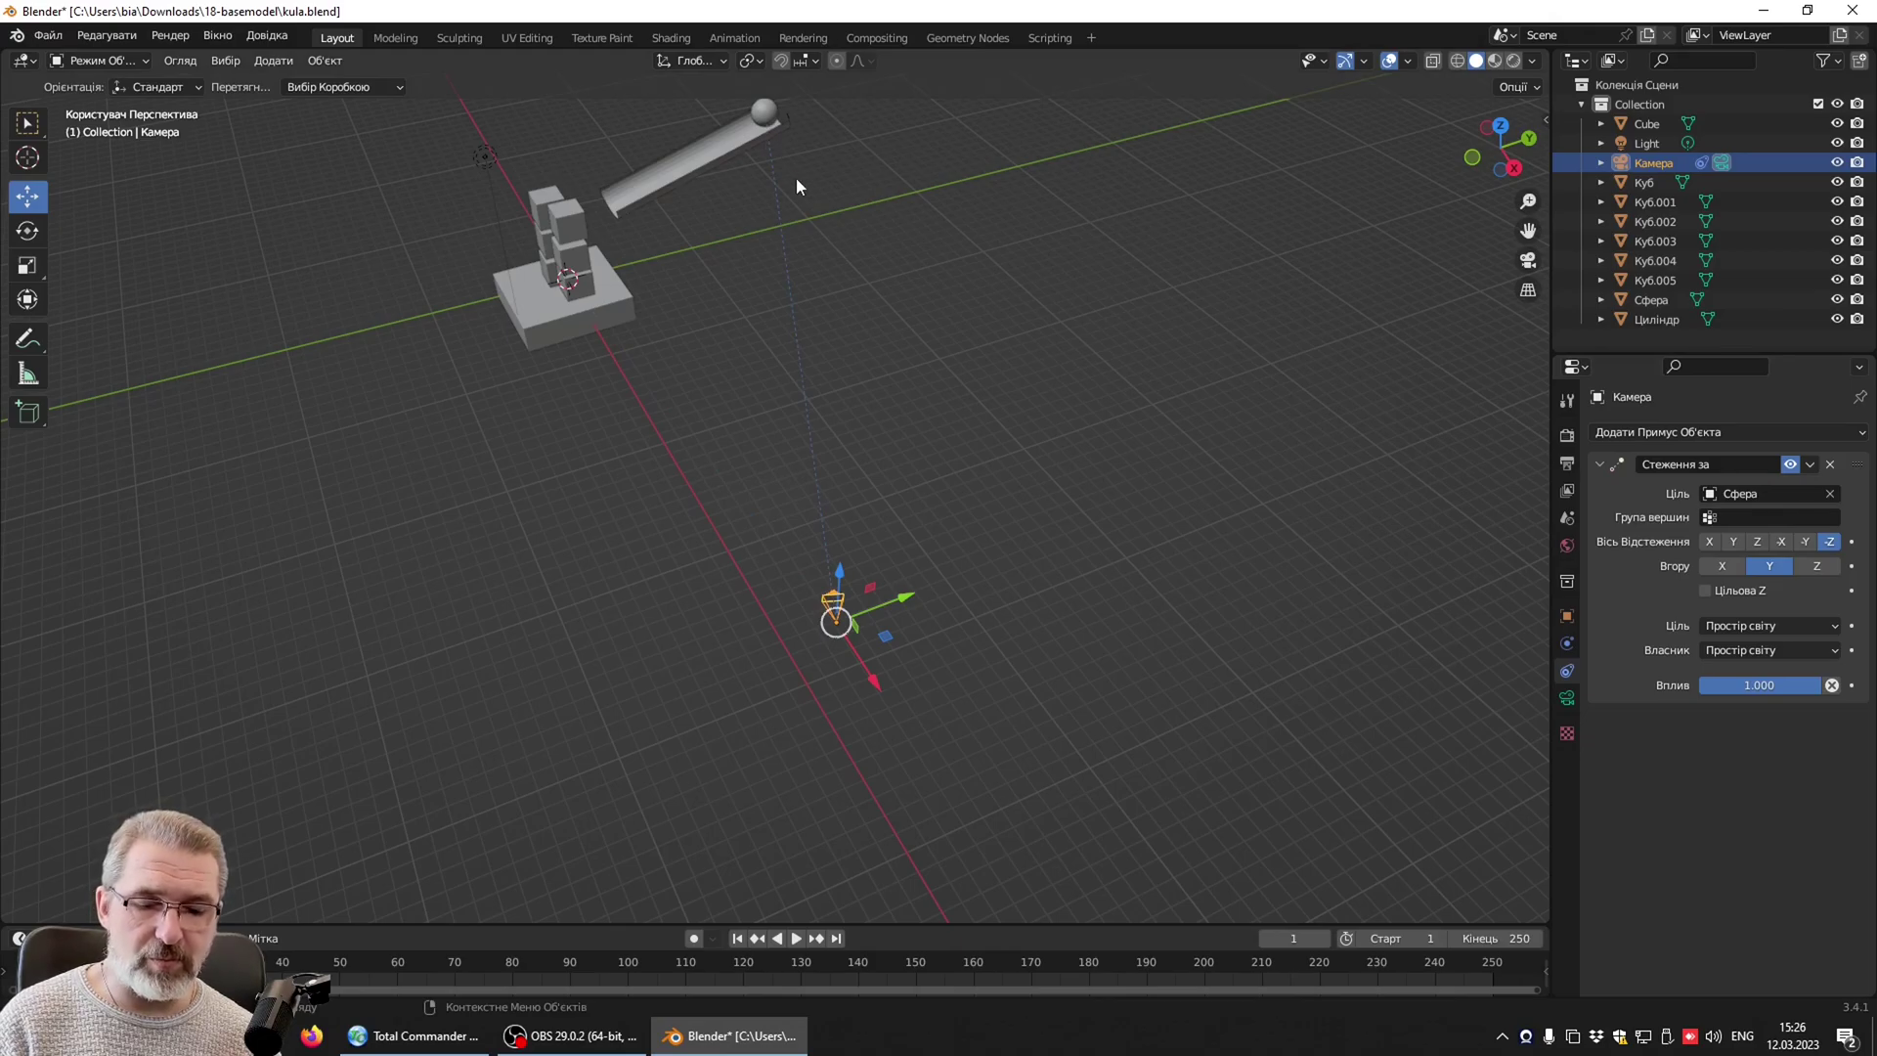
{"action": "key", "text": "KP_0"}
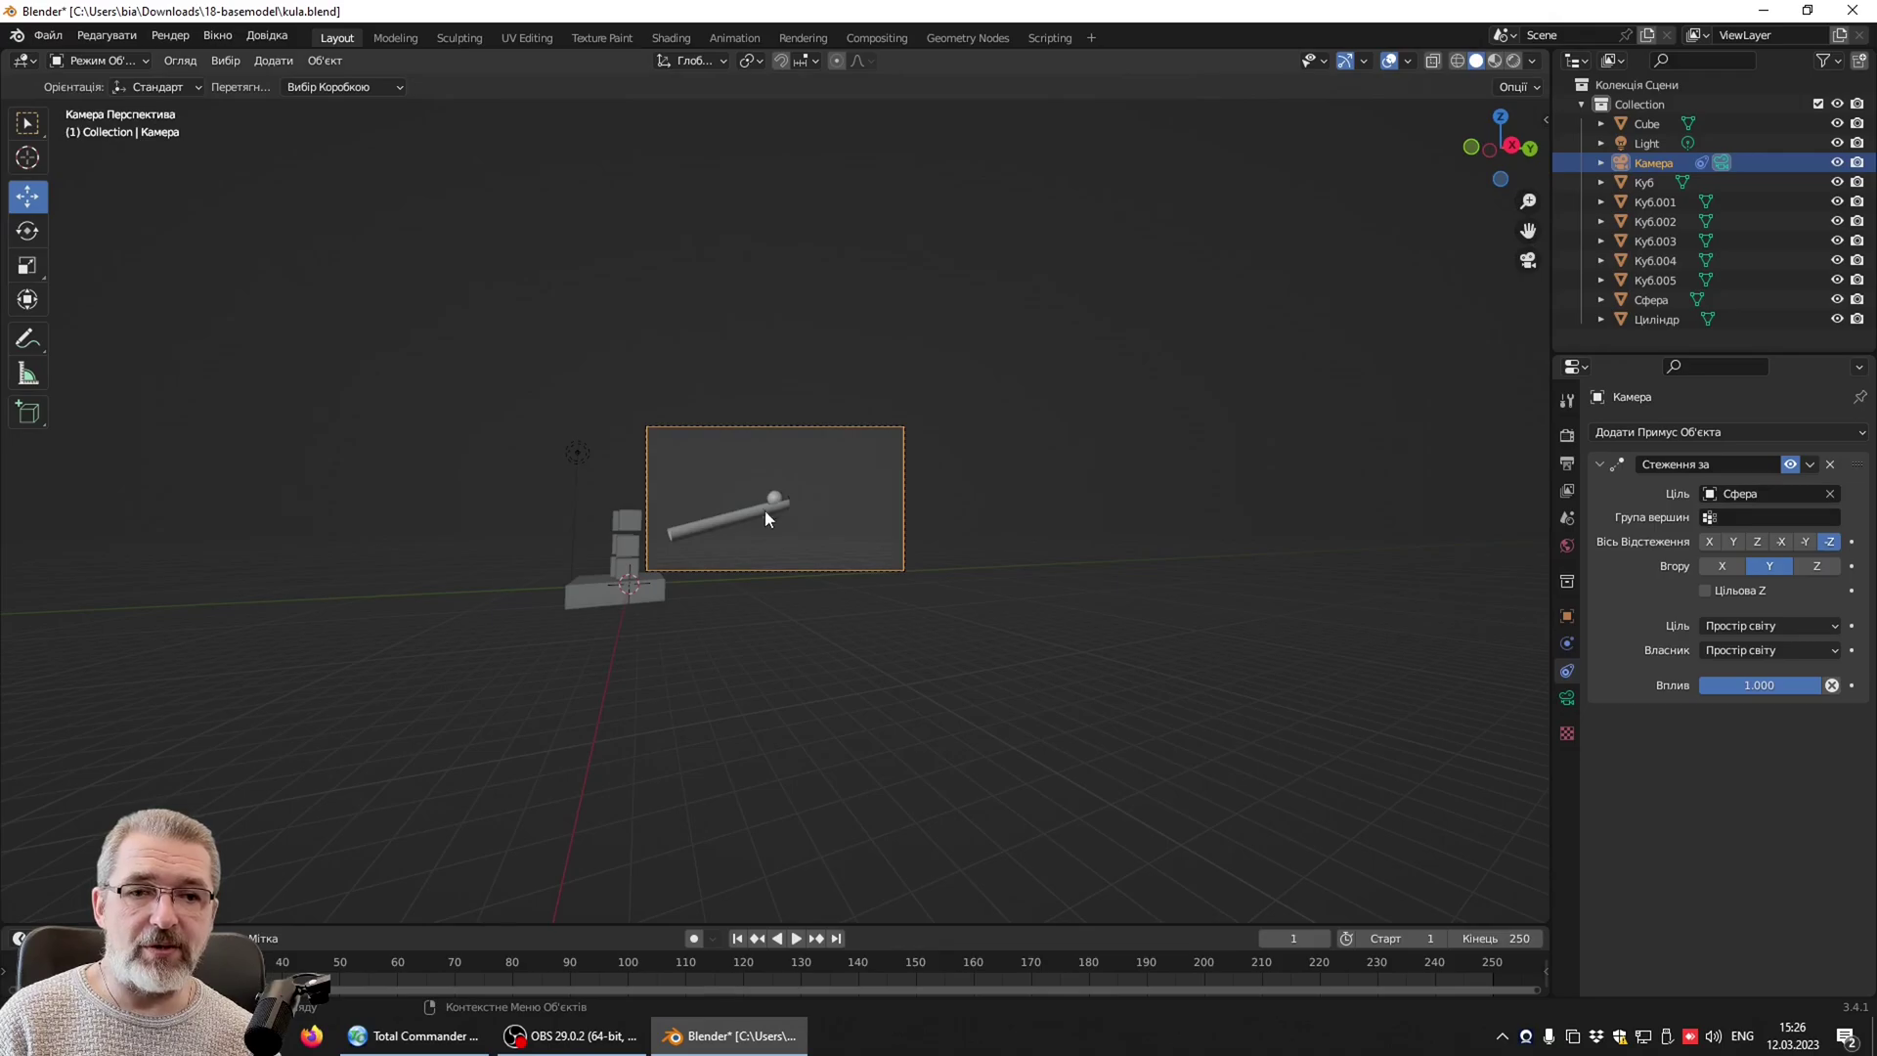
{"action": "left_click", "coordinate": [796, 938]}
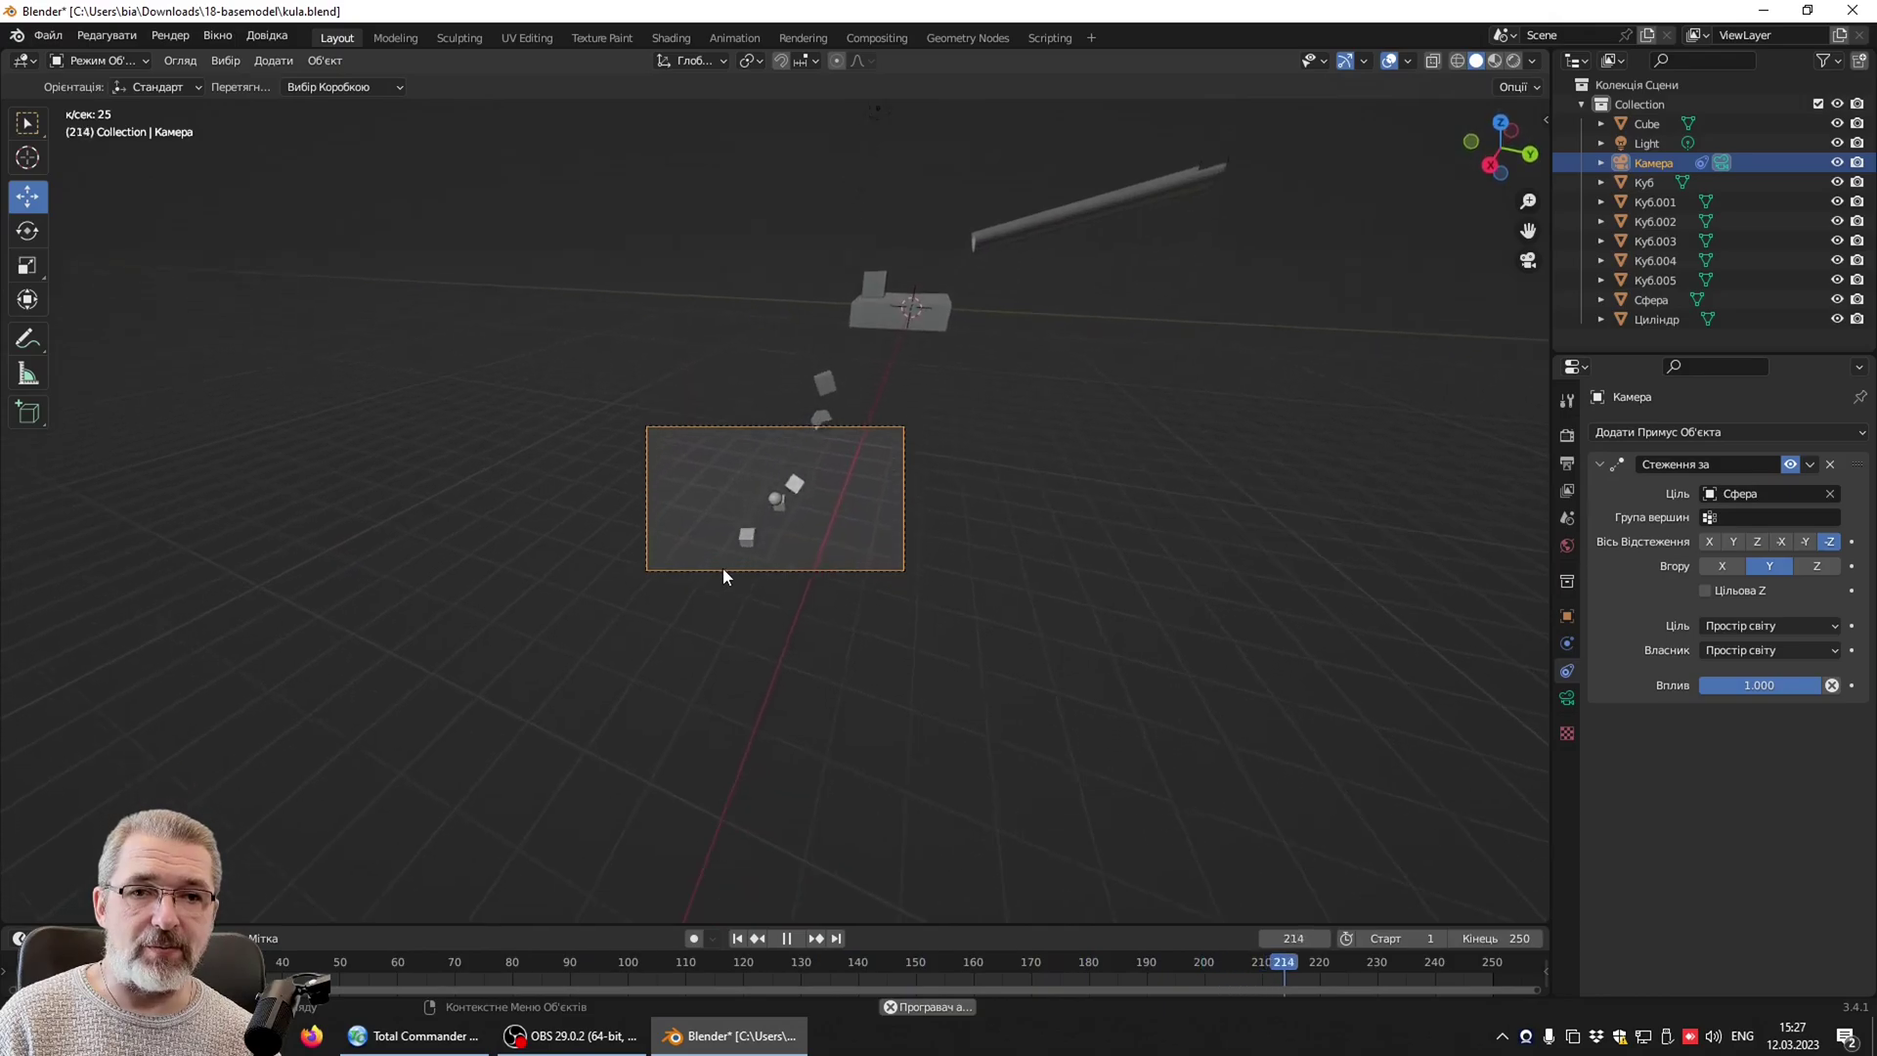
{"action": "left_click", "coordinate": [783, 937]}
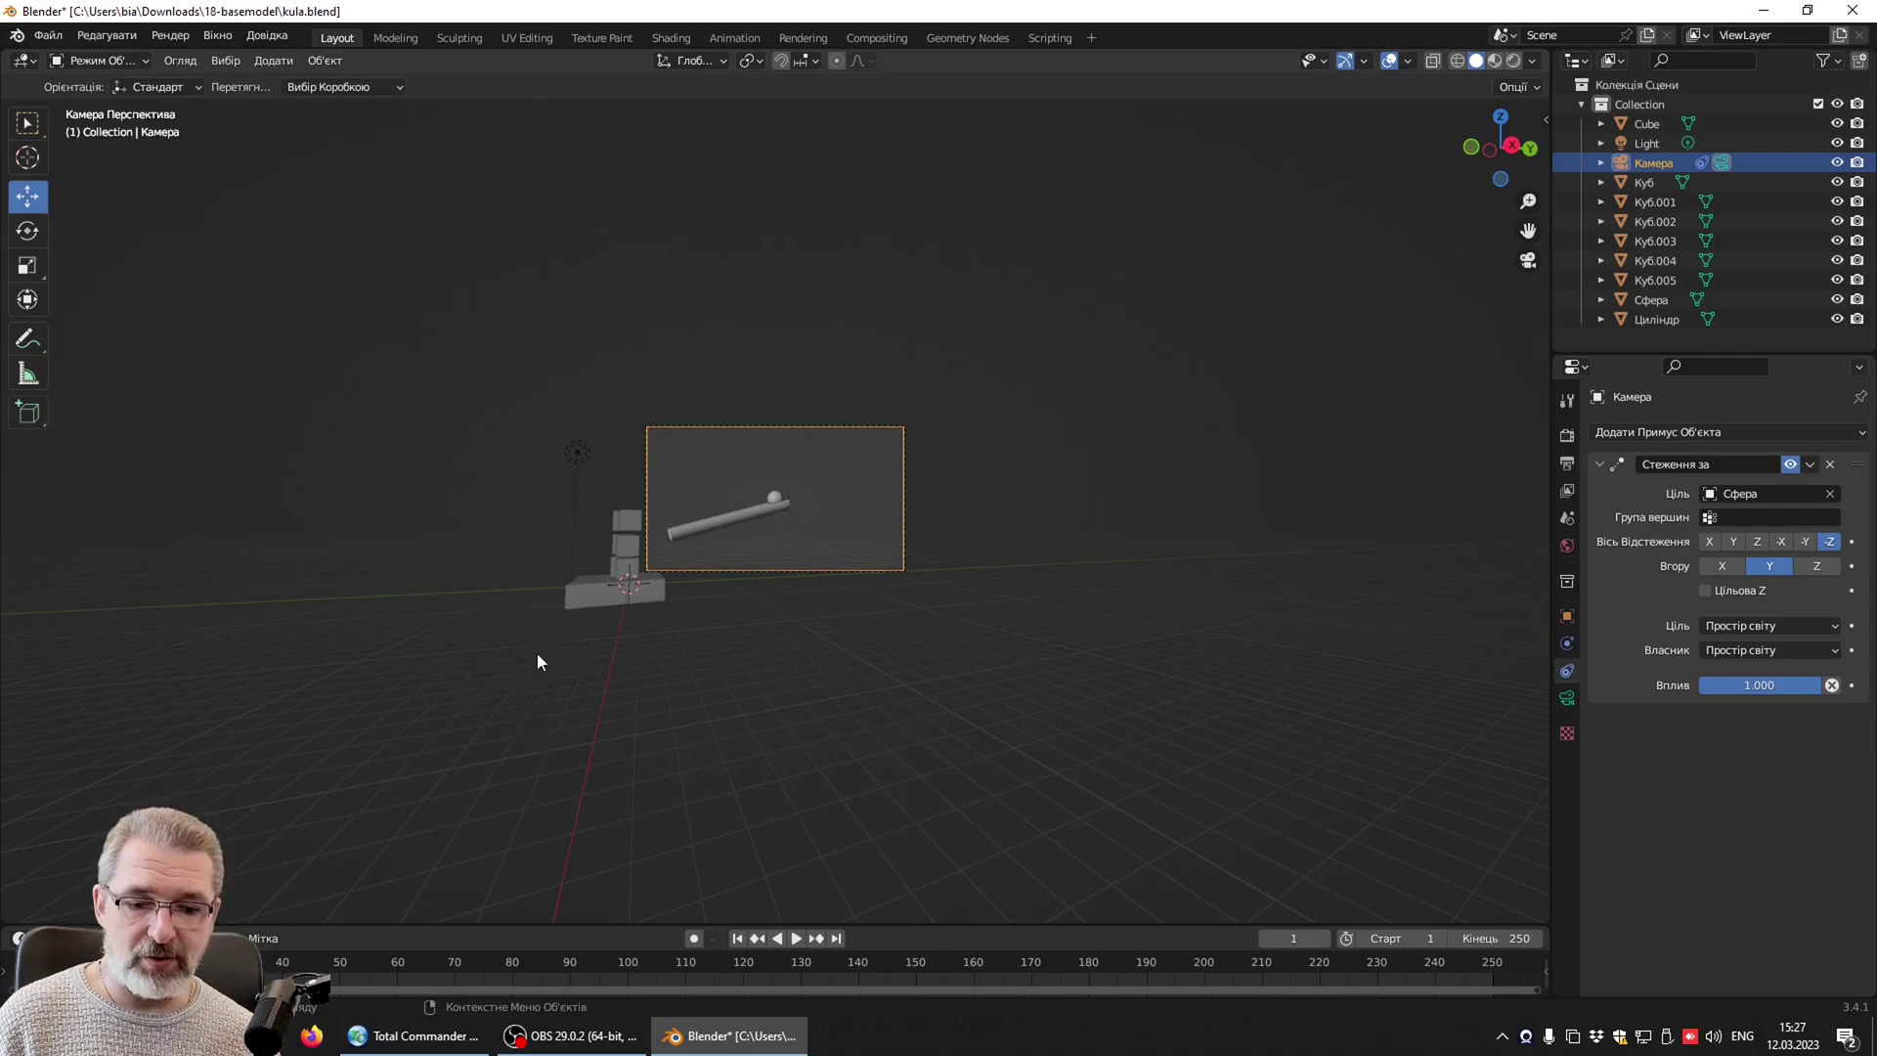
Leave camera view and add a Bezier circle from a near top-down view of the scene.
{"action": "key", "text": "KP_0"}
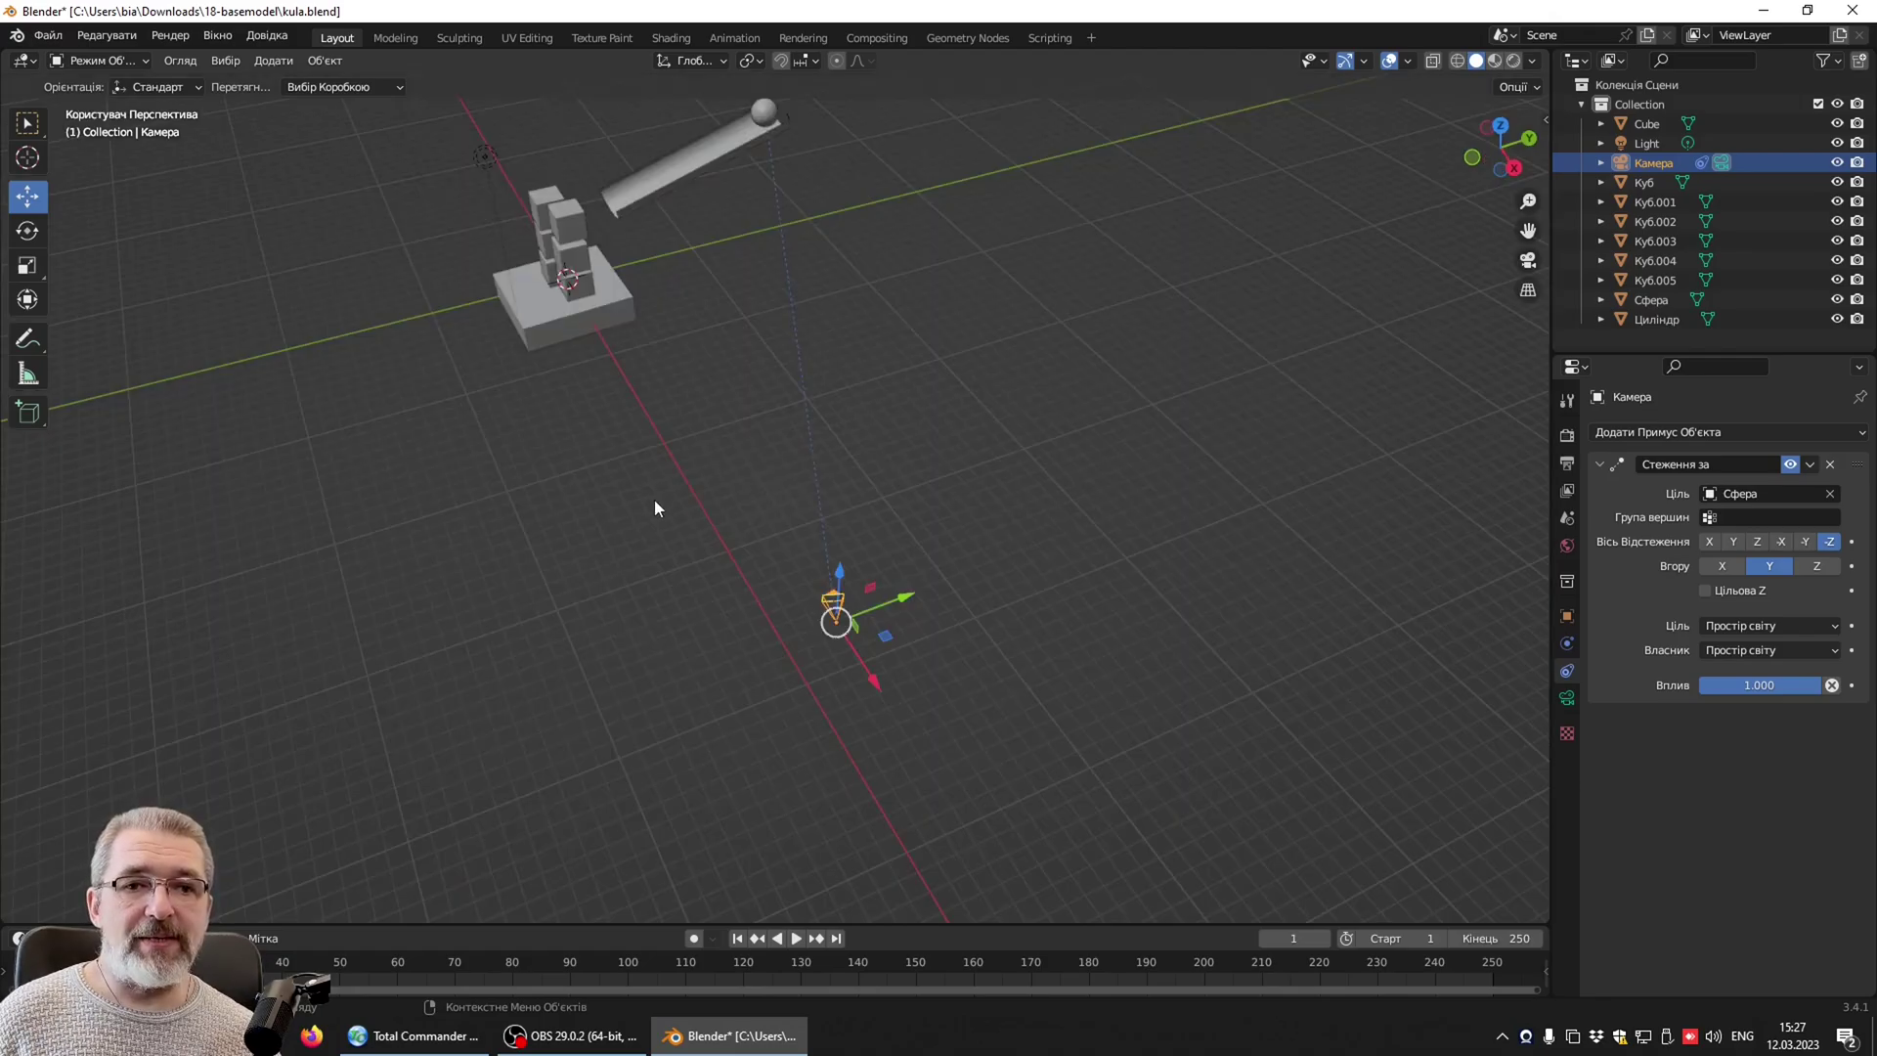
{"action": "mouse_move", "coordinate": [618, 495]}
{"action": "middle_mouse_down"}
{"action": "mouse_move", "coordinate": [700, 524]}
{"action": "mouse_move", "coordinate": [586, 621]}
{"action": "mouse_move", "coordinate": [804, 601]}
{"action": "middle_mouse_up"}
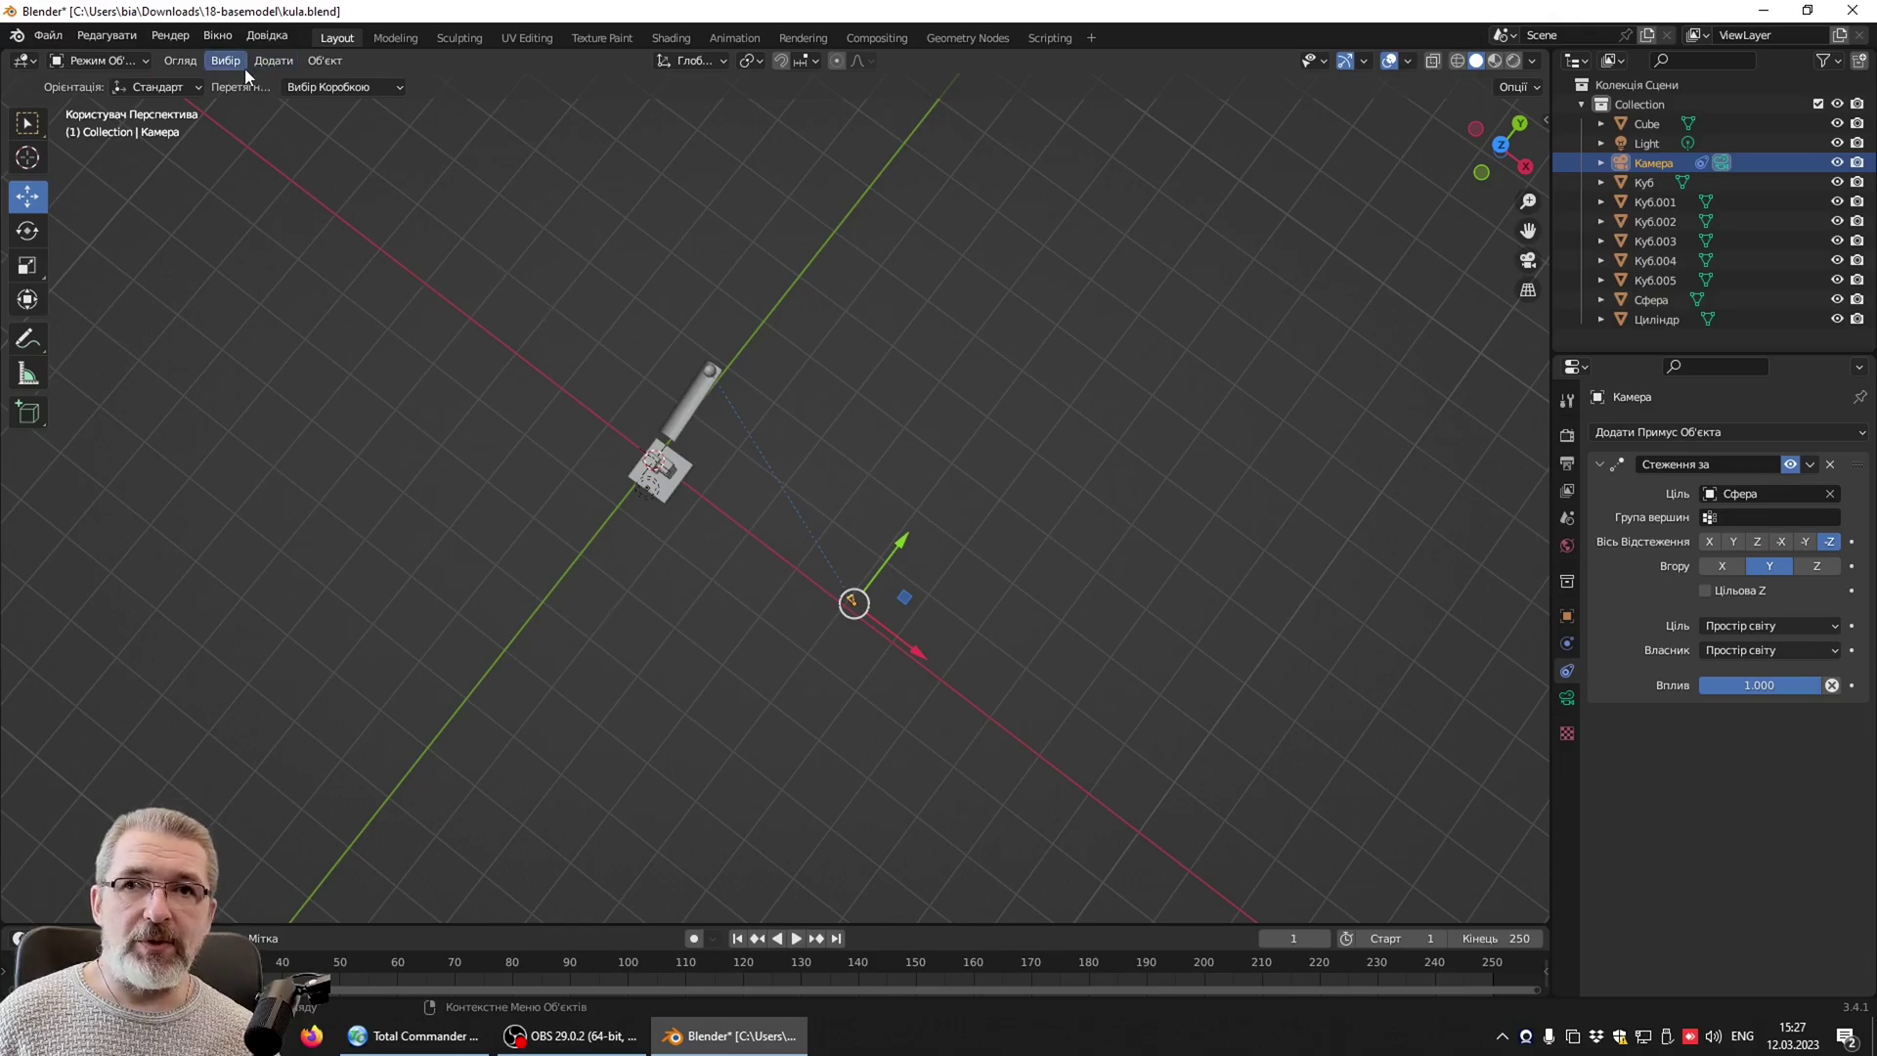
{"action": "left_click", "coordinate": [289, 65]}
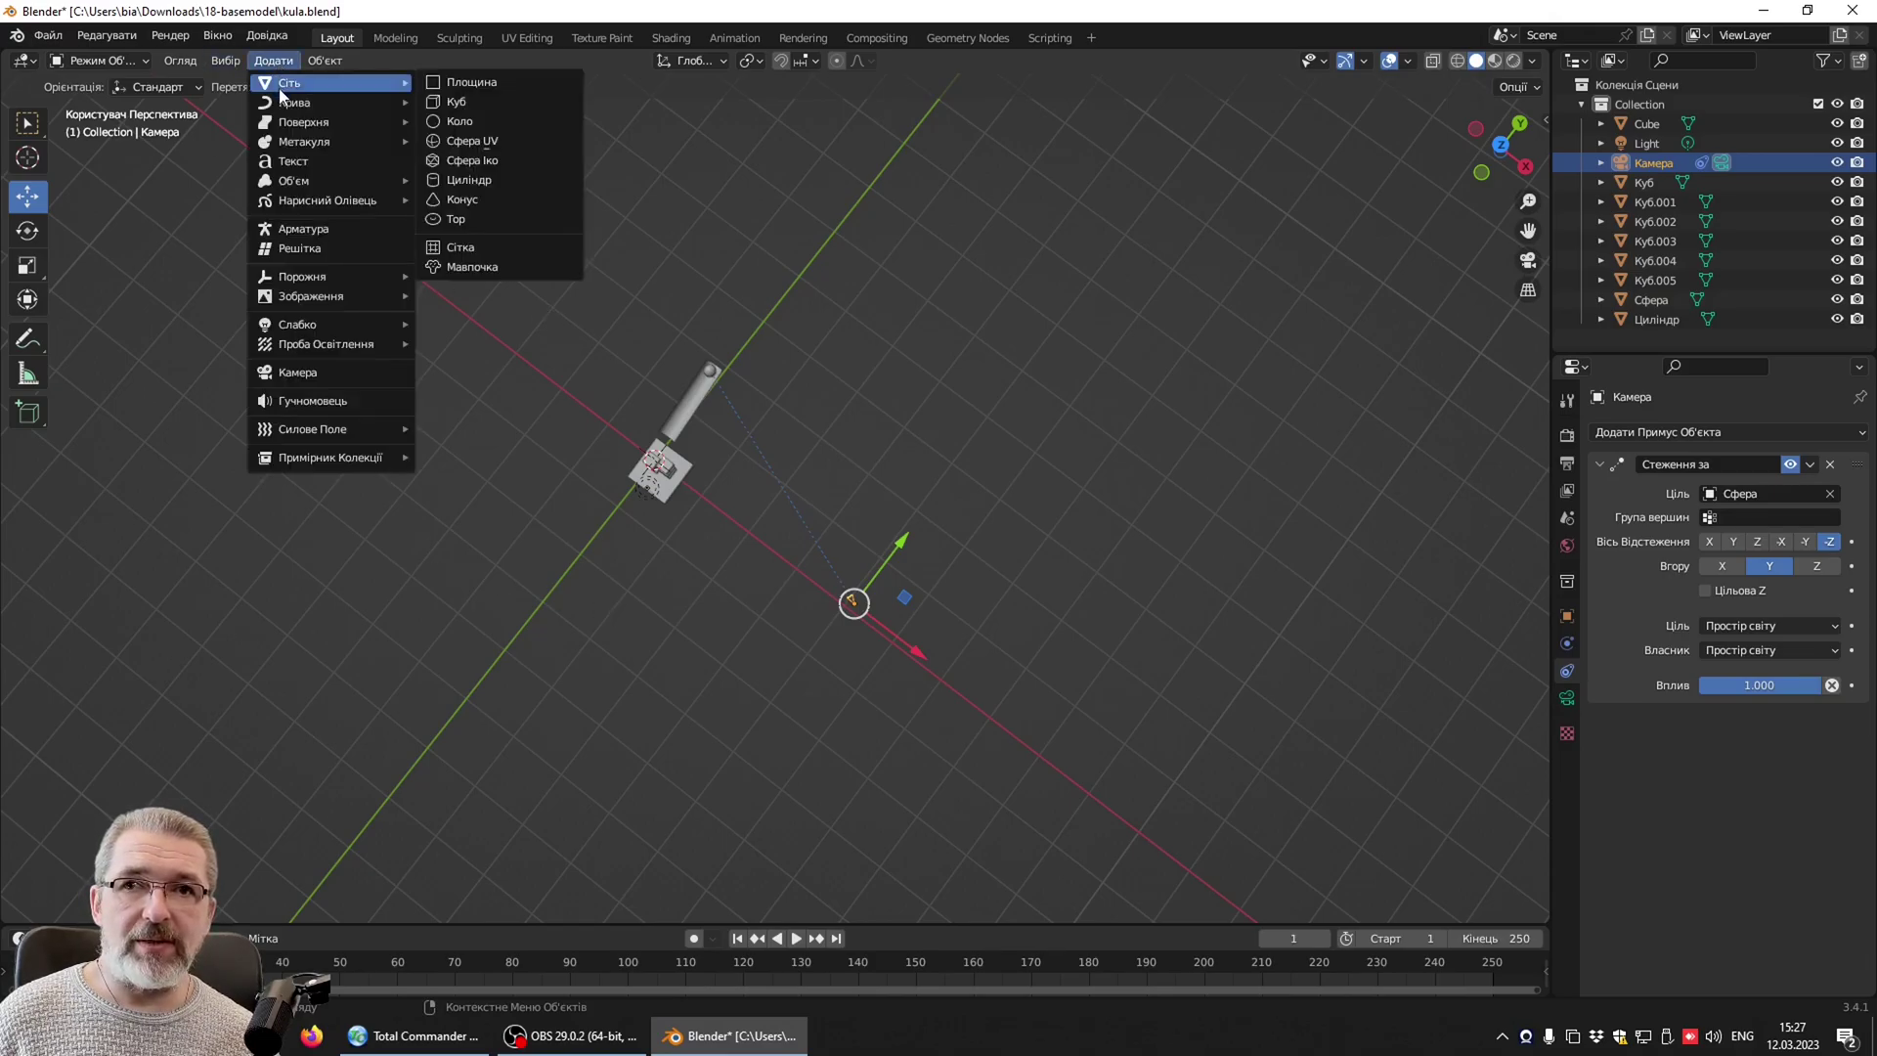
{"action": "mouse_move", "coordinate": [301, 101]}
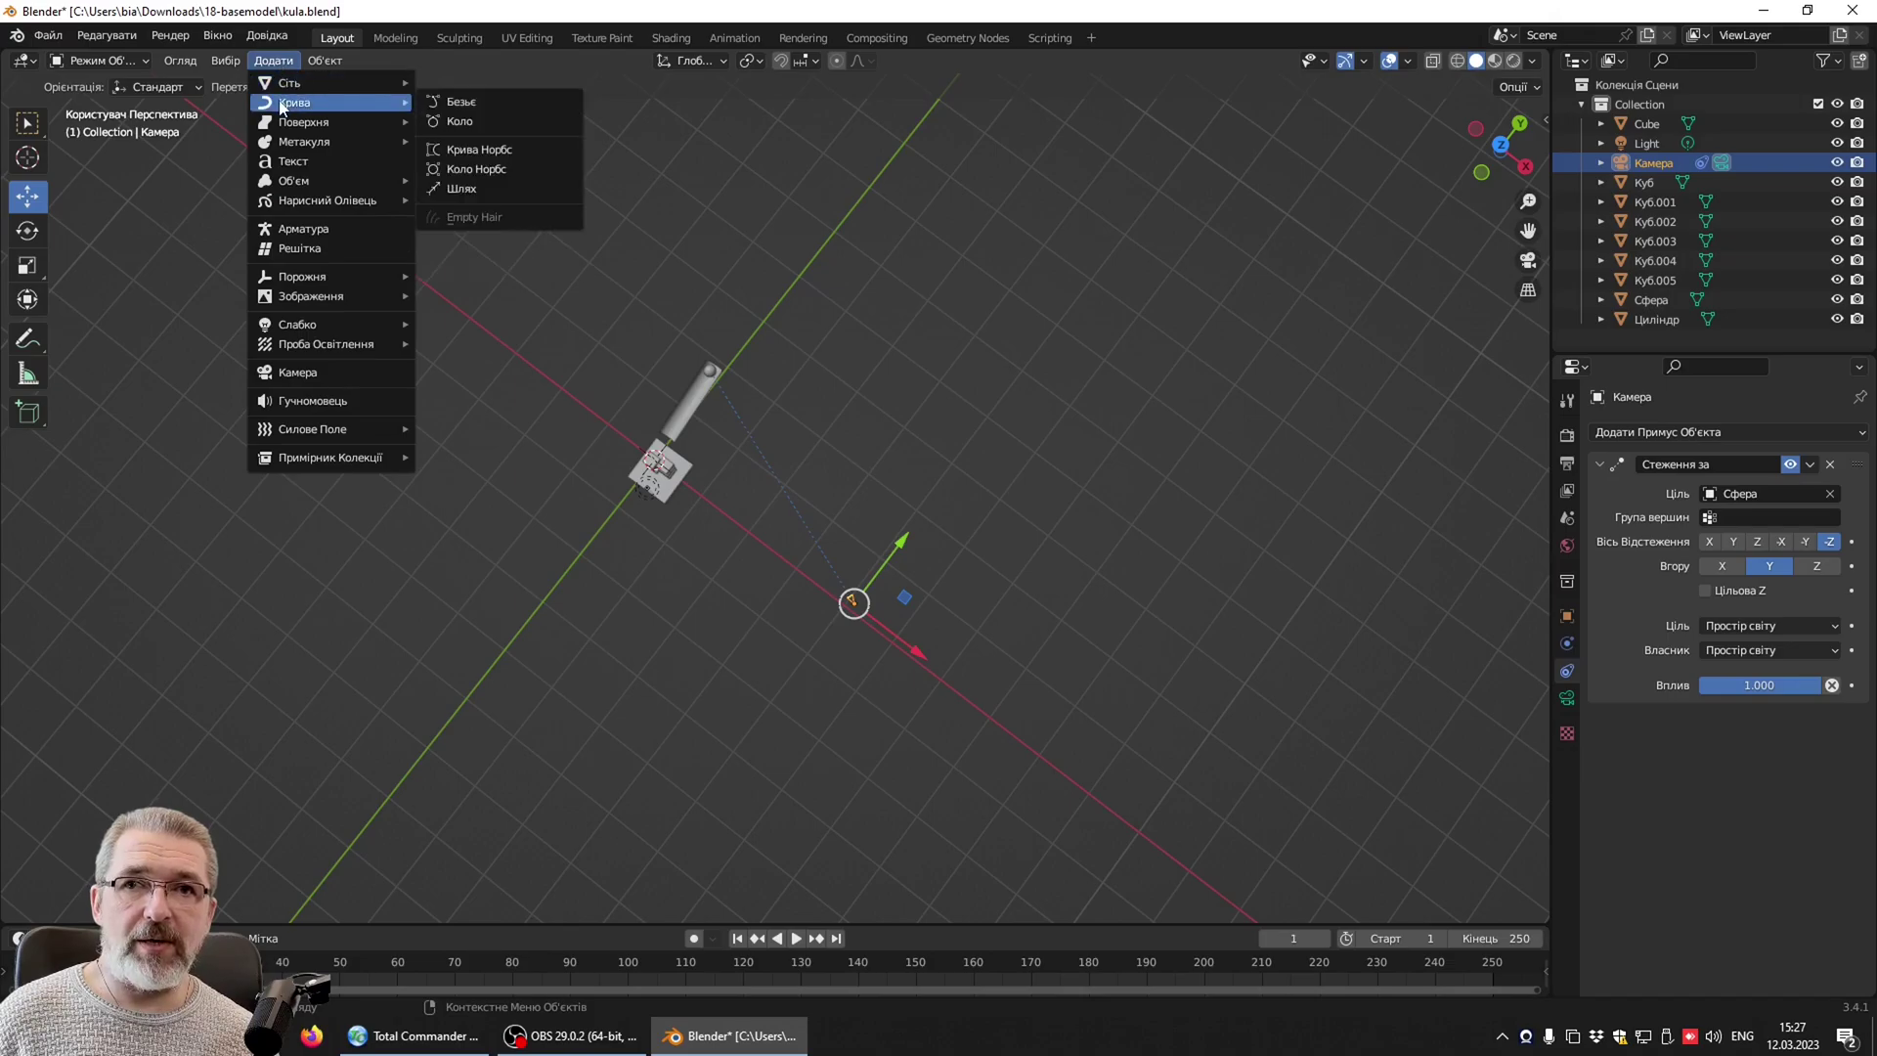
{"action": "left_click", "coordinate": [469, 121]}
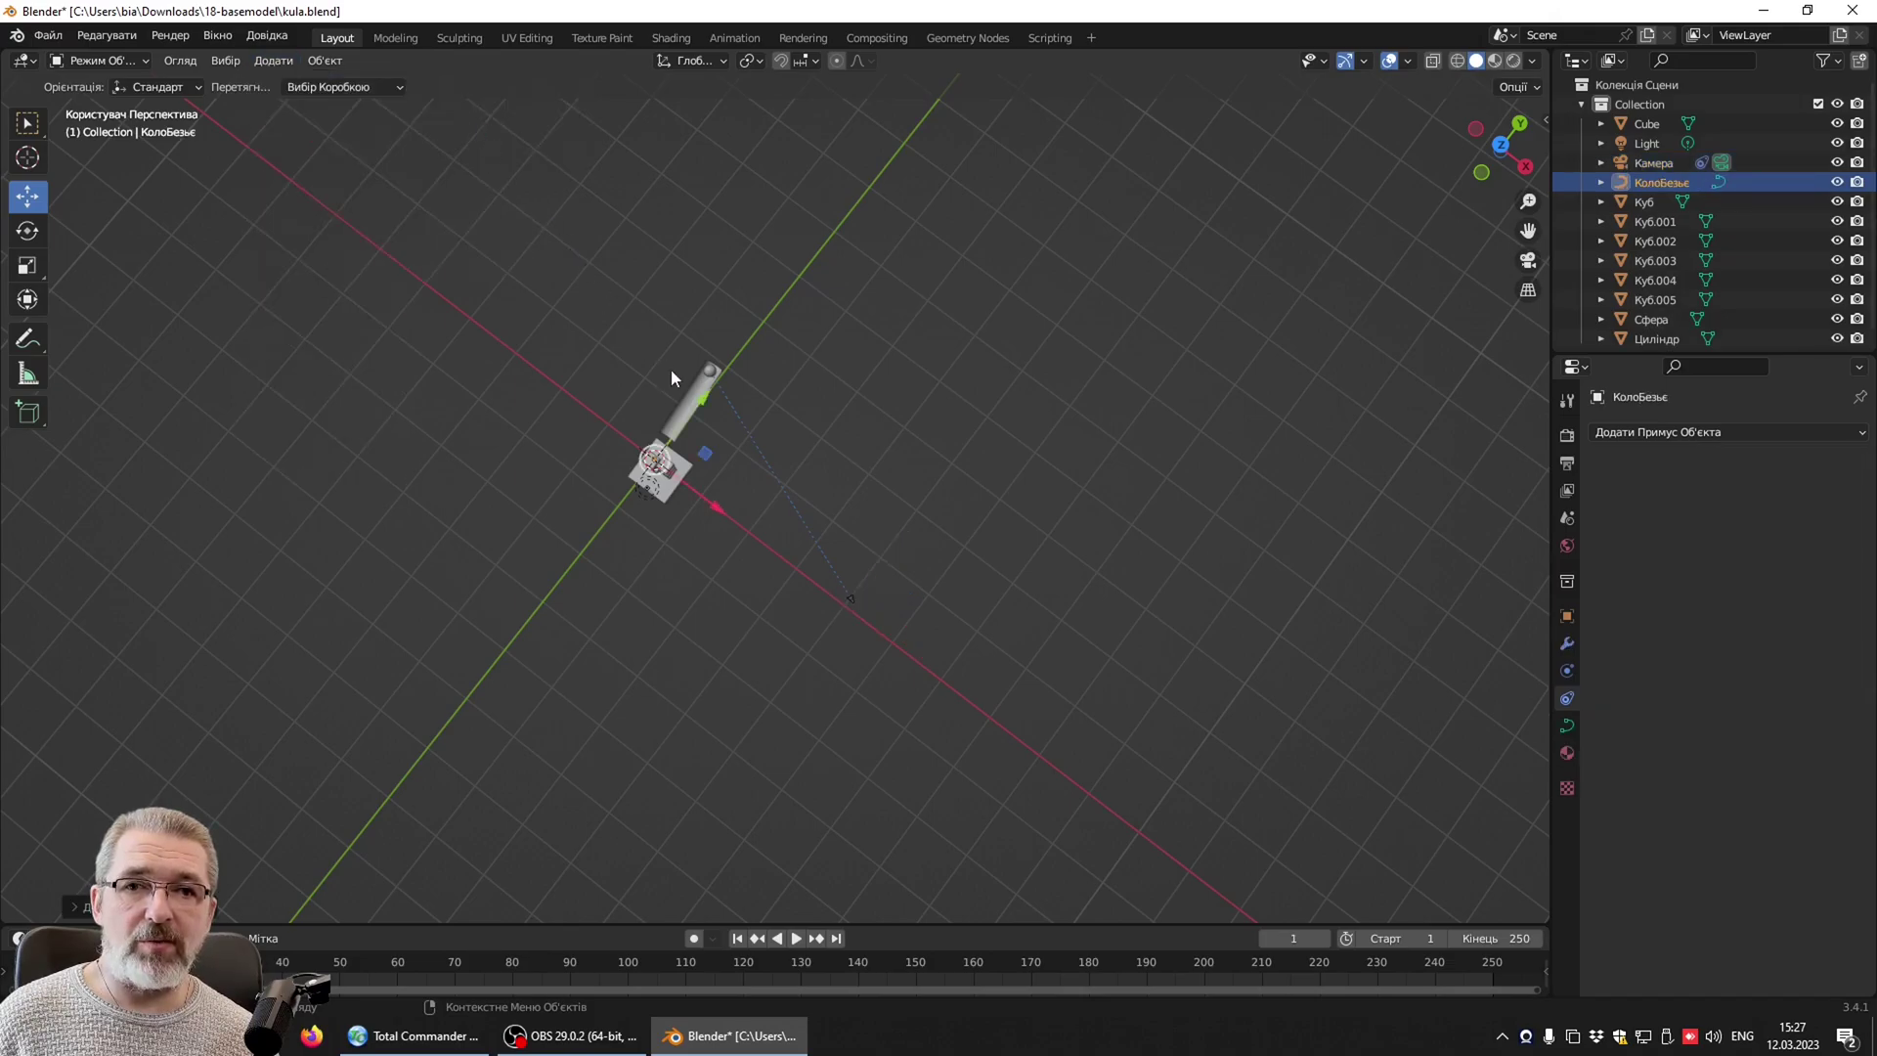
Scale the Bezier circle up into a wide ring around the tower and chute.
{"action": "left_click", "coordinate": [30, 266]}
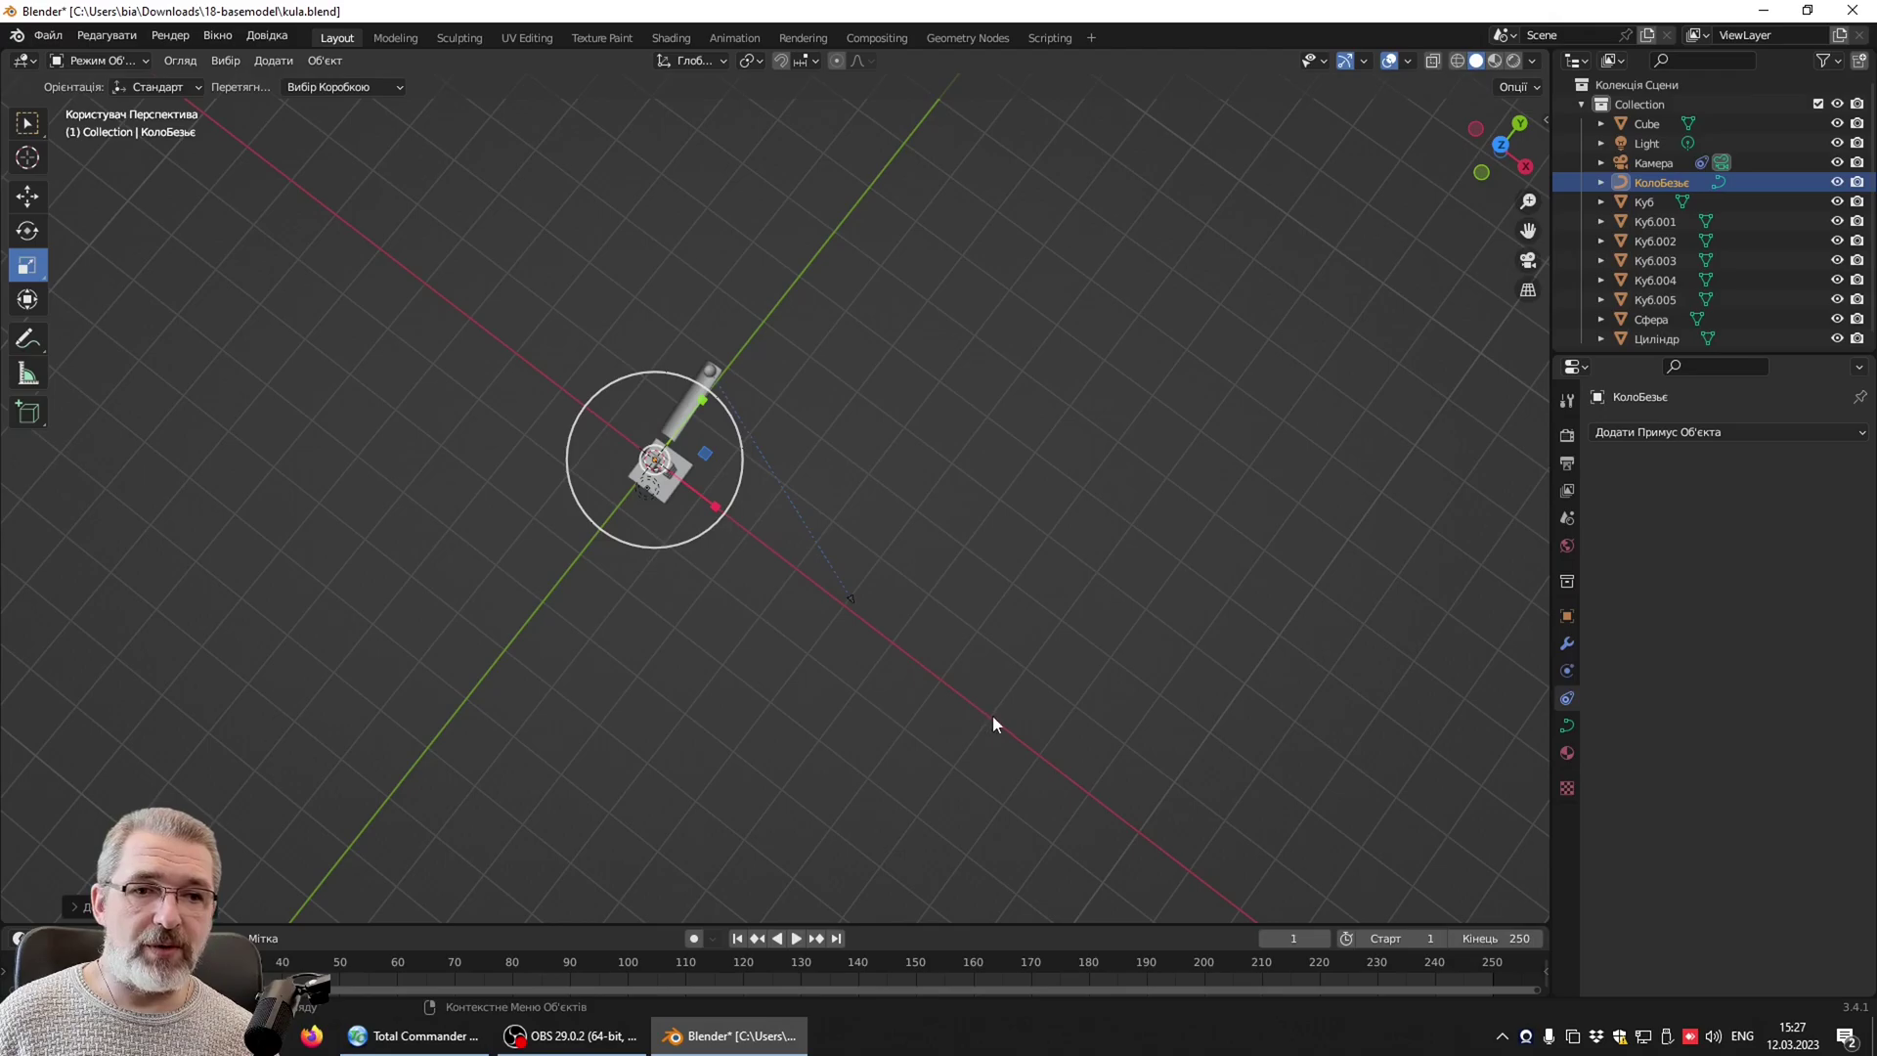
{"action": "middle_click_drag", "start_coordinate": [995, 717], "coordinate": [1049, 719], "text": "shift"}
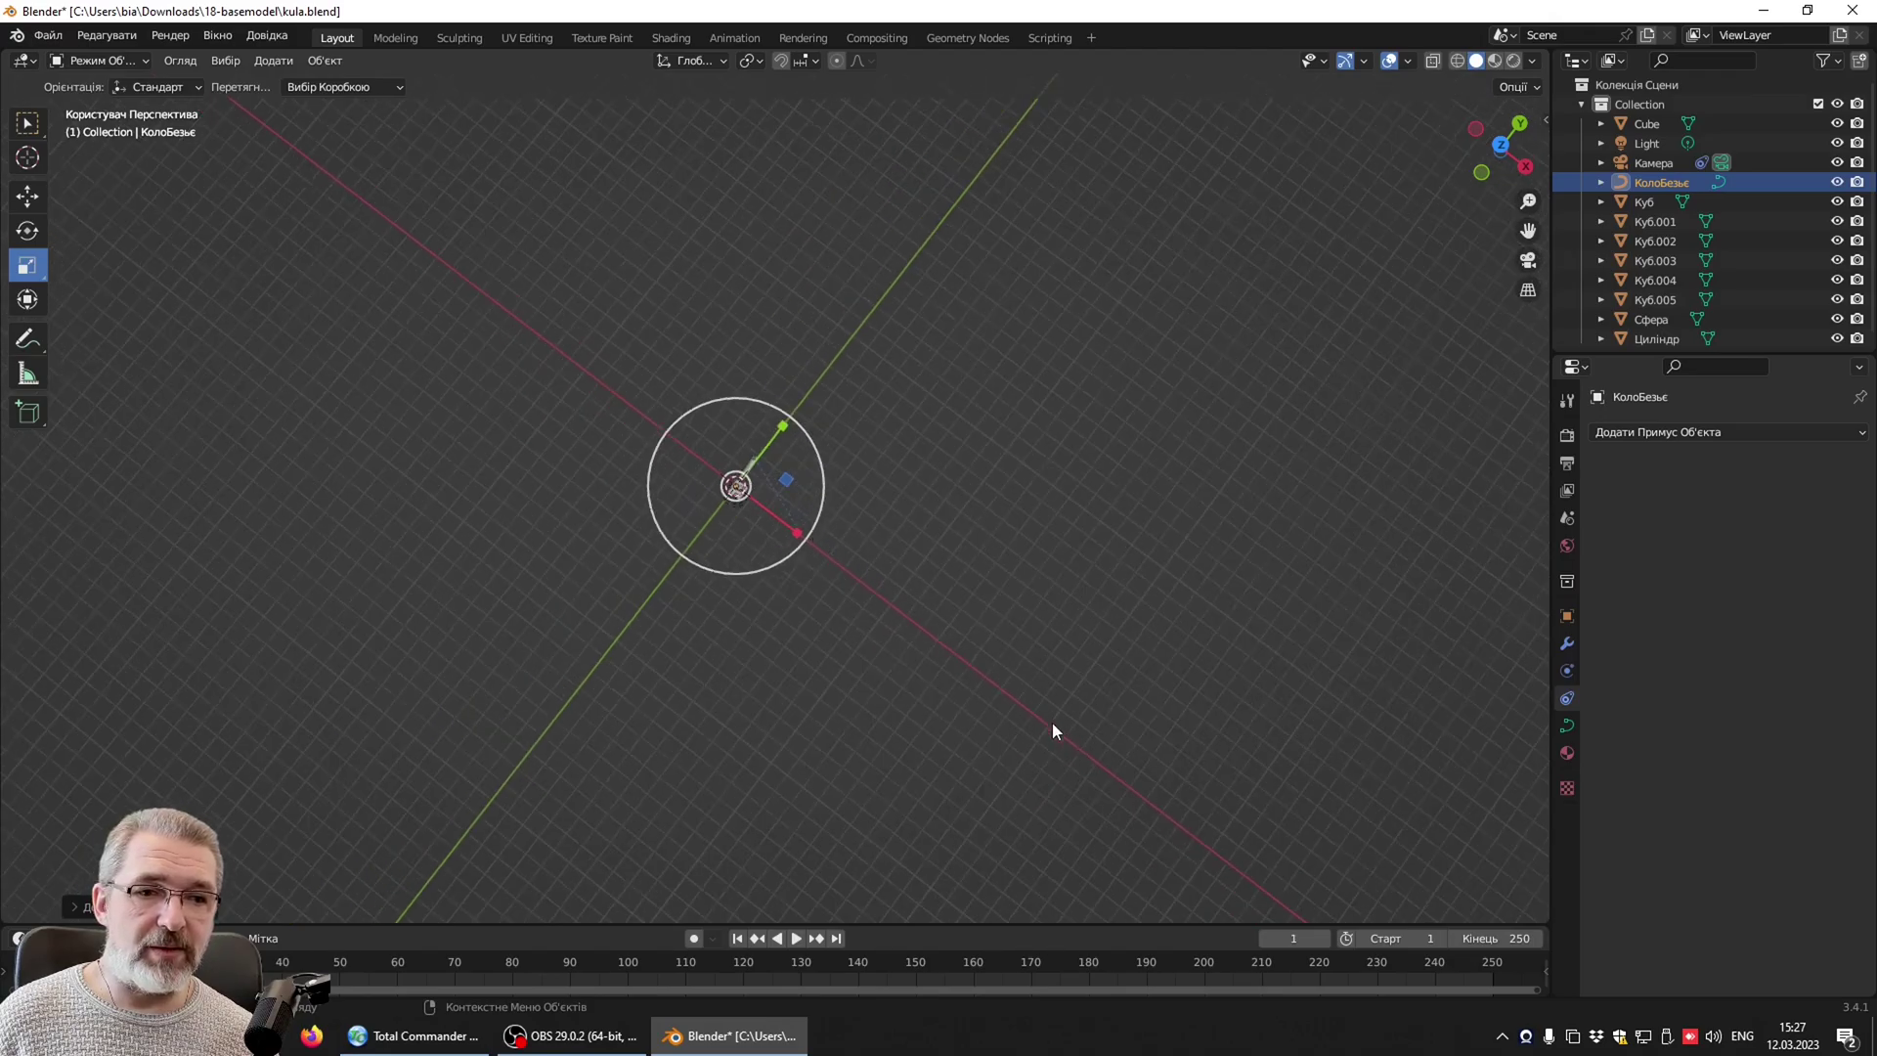
{"action": "scroll", "coordinate": [1048, 715], "scroll_direction": "up", "scroll_amount": 4}
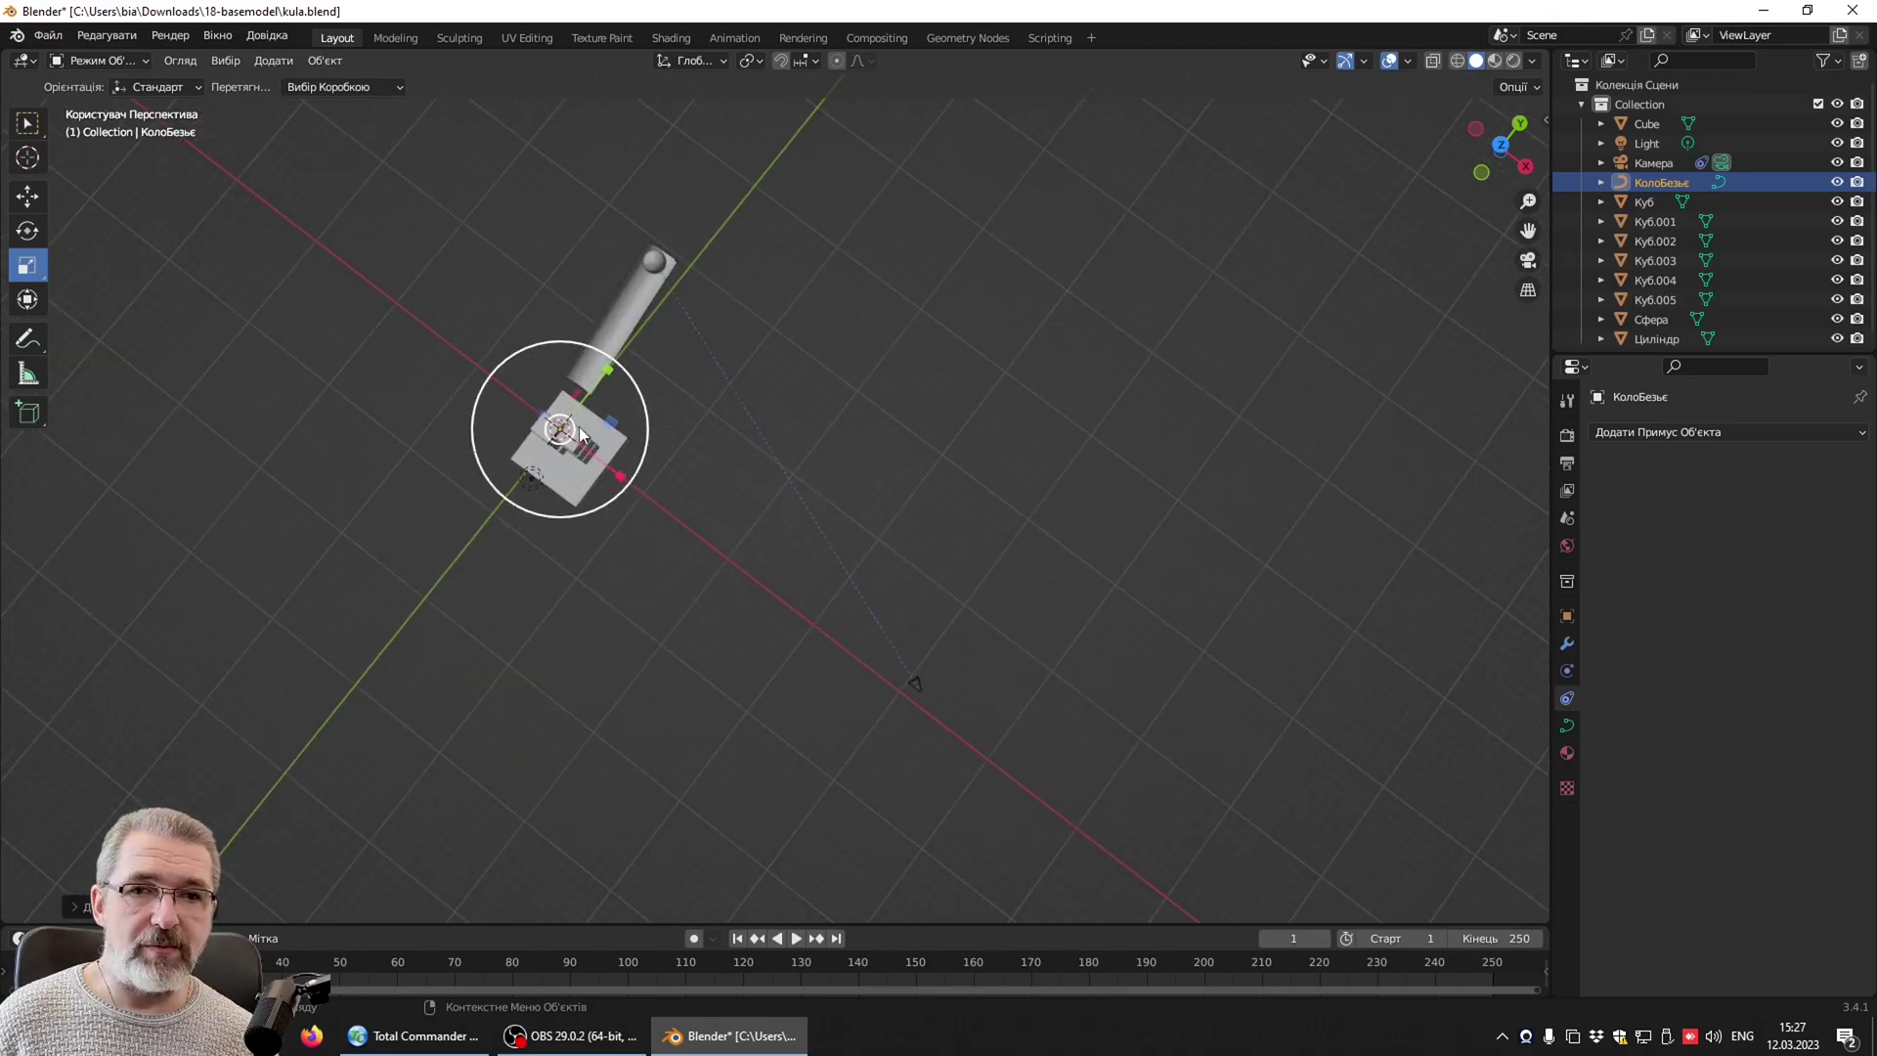
{"action": "scroll", "coordinate": [1170, 782], "scroll_direction": "up", "scroll_amount": 3}
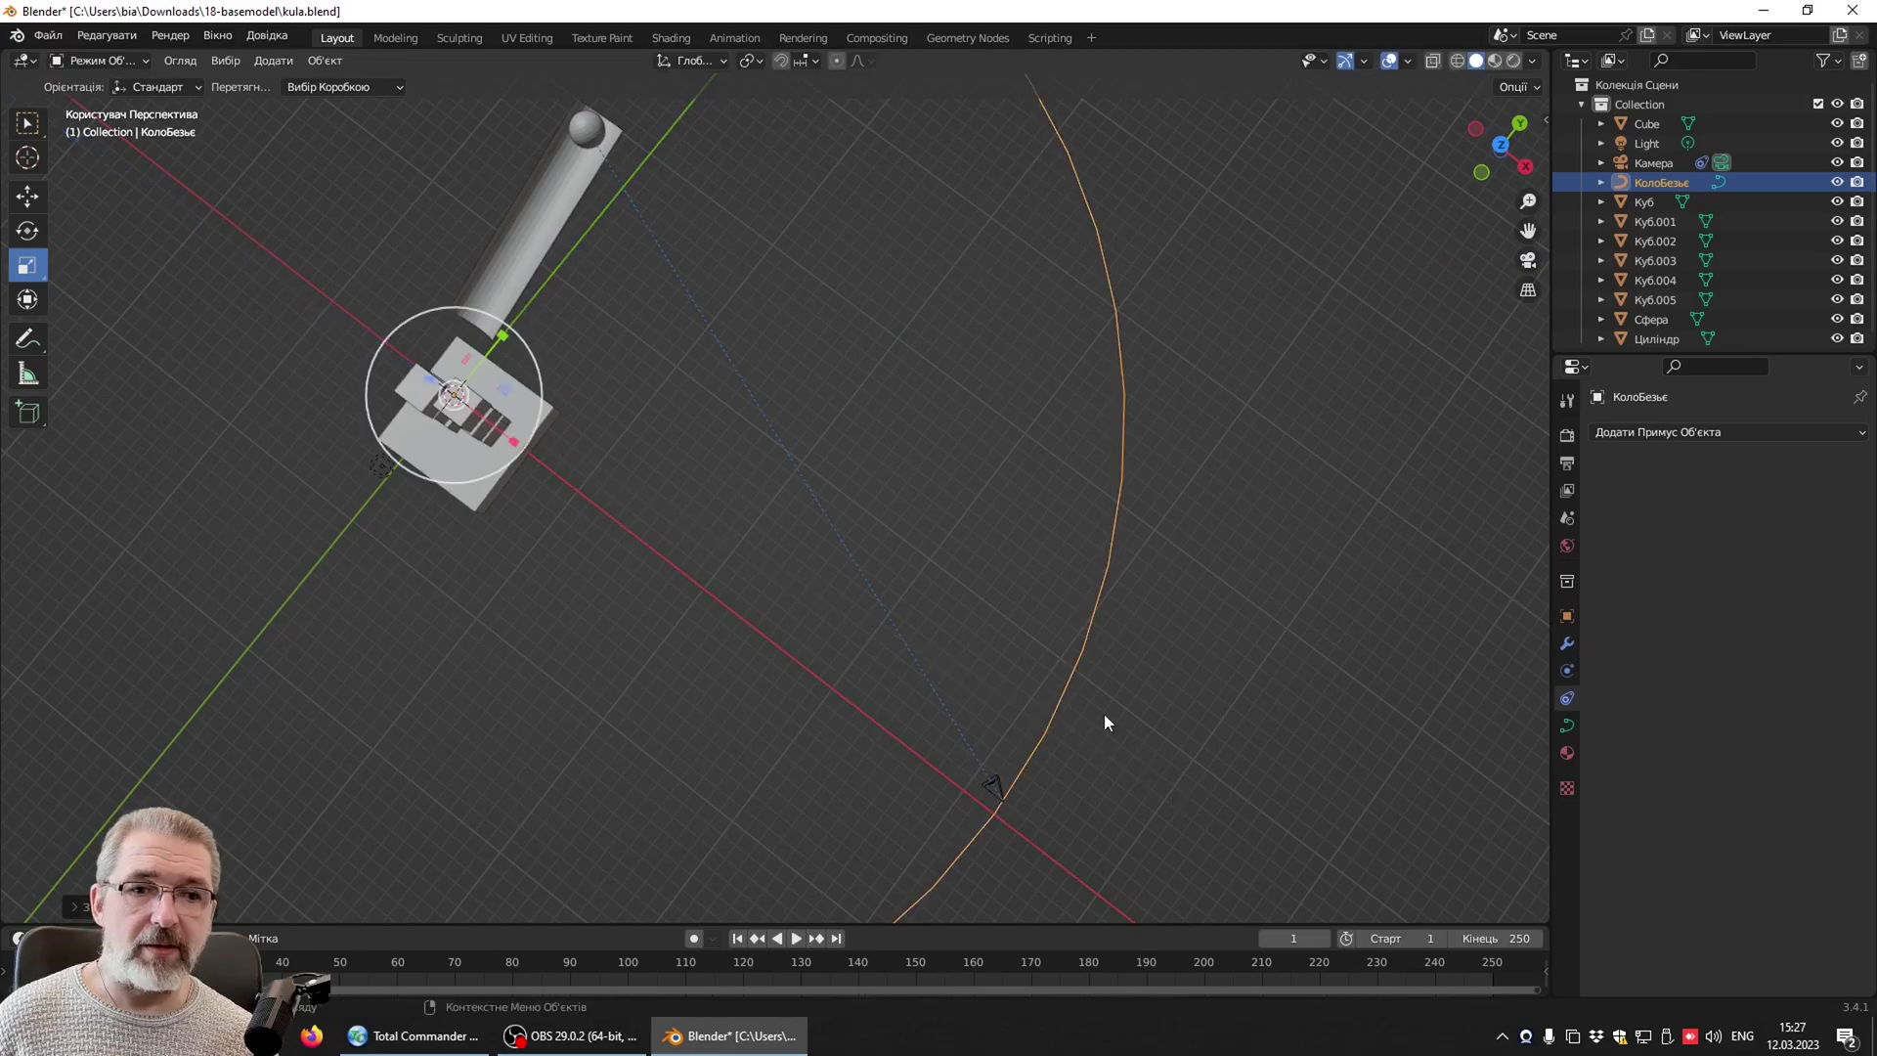
{"action": "scroll", "coordinate": [1104, 713], "scroll_direction": "down", "scroll_amount": 3}
{"action": "mouse_move", "coordinate": [1105, 714]}
{"action": "middle_mouse_down"}
{"action": "mouse_move", "coordinate": [790, 524]}
{"action": "mouse_move", "coordinate": [803, 581]}
{"action": "middle_mouse_up"}
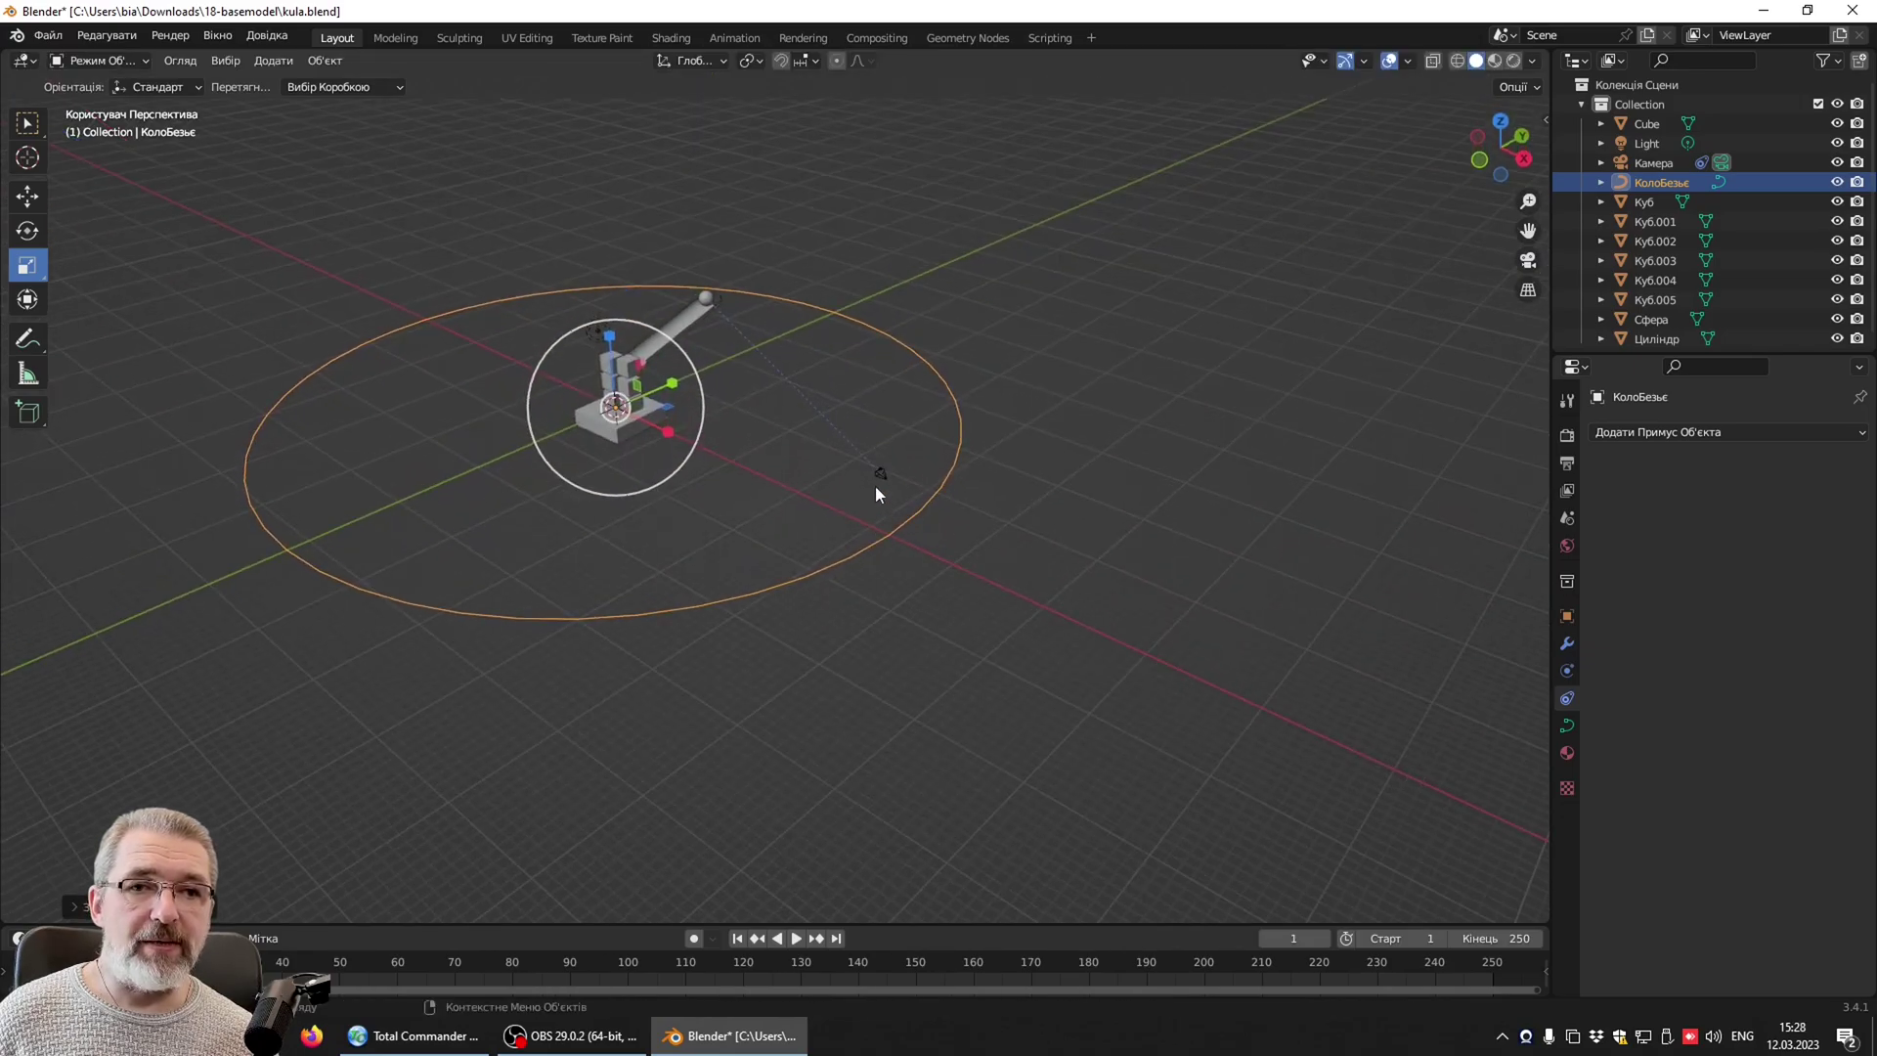
{"action": "mouse_move", "coordinate": [948, 535]}
{"action": "middle_mouse_down"}
{"action": "mouse_move", "coordinate": [924, 575]}
{"action": "mouse_move", "coordinate": [988, 638]}
{"action": "middle_mouse_up"}
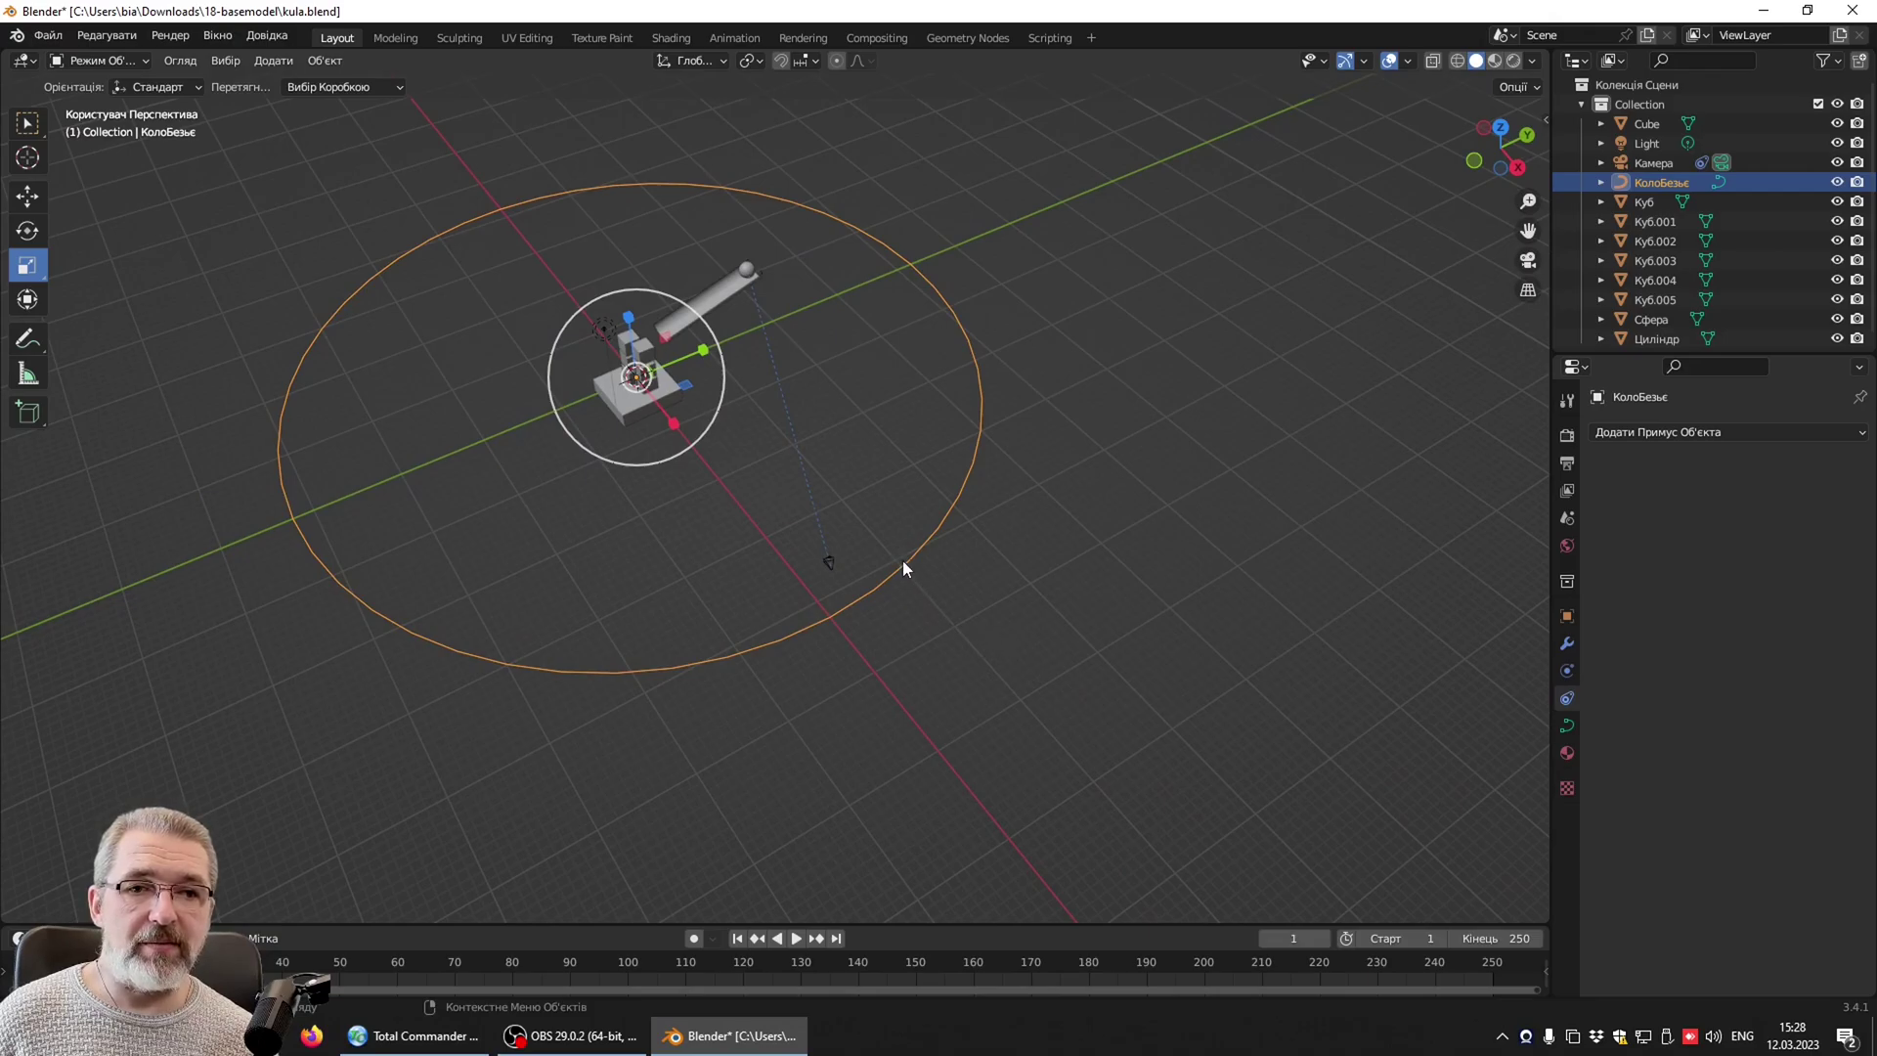
{"action": "left_click", "coordinate": [829, 571]}
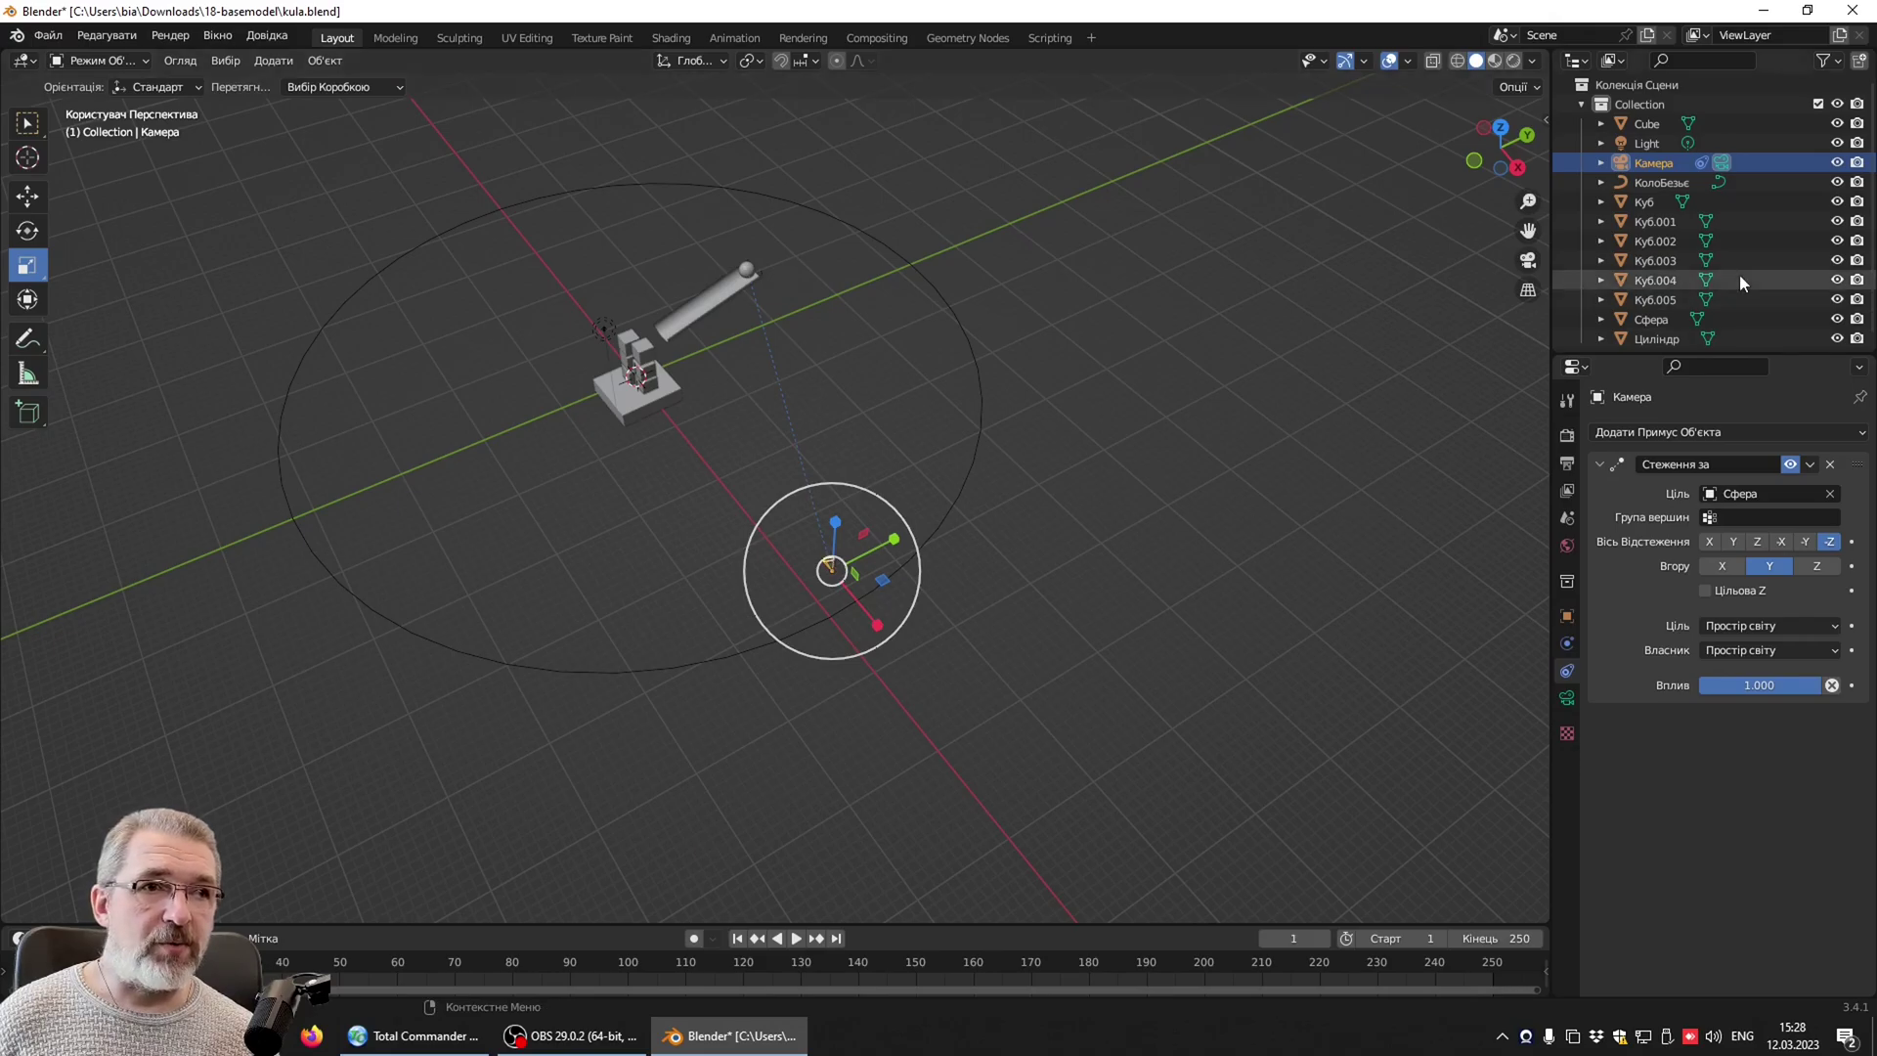
Parent the camera to the Колобезьє circle using Object > Parent > Follow Path.
{"action": "left_click", "coordinate": [1654, 184], "text": "ctrl"}
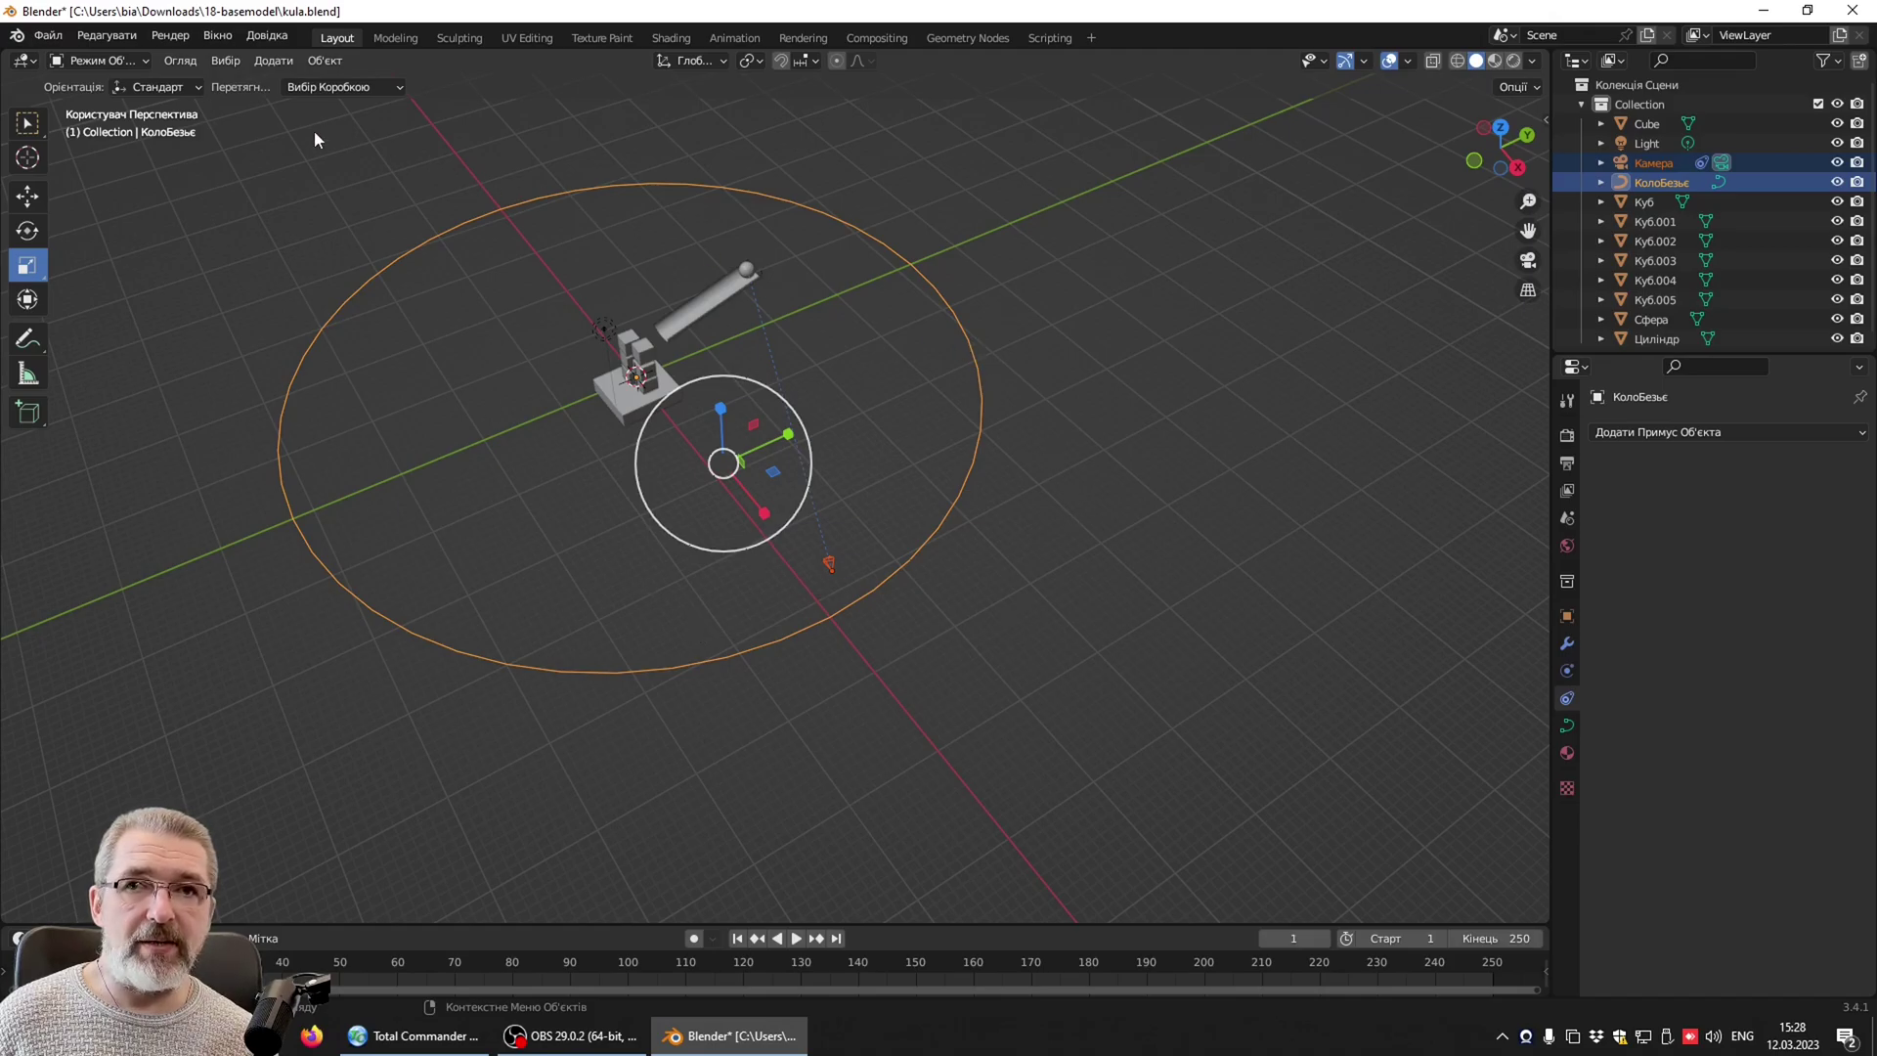
{"action": "left_click", "coordinate": [314, 62]}
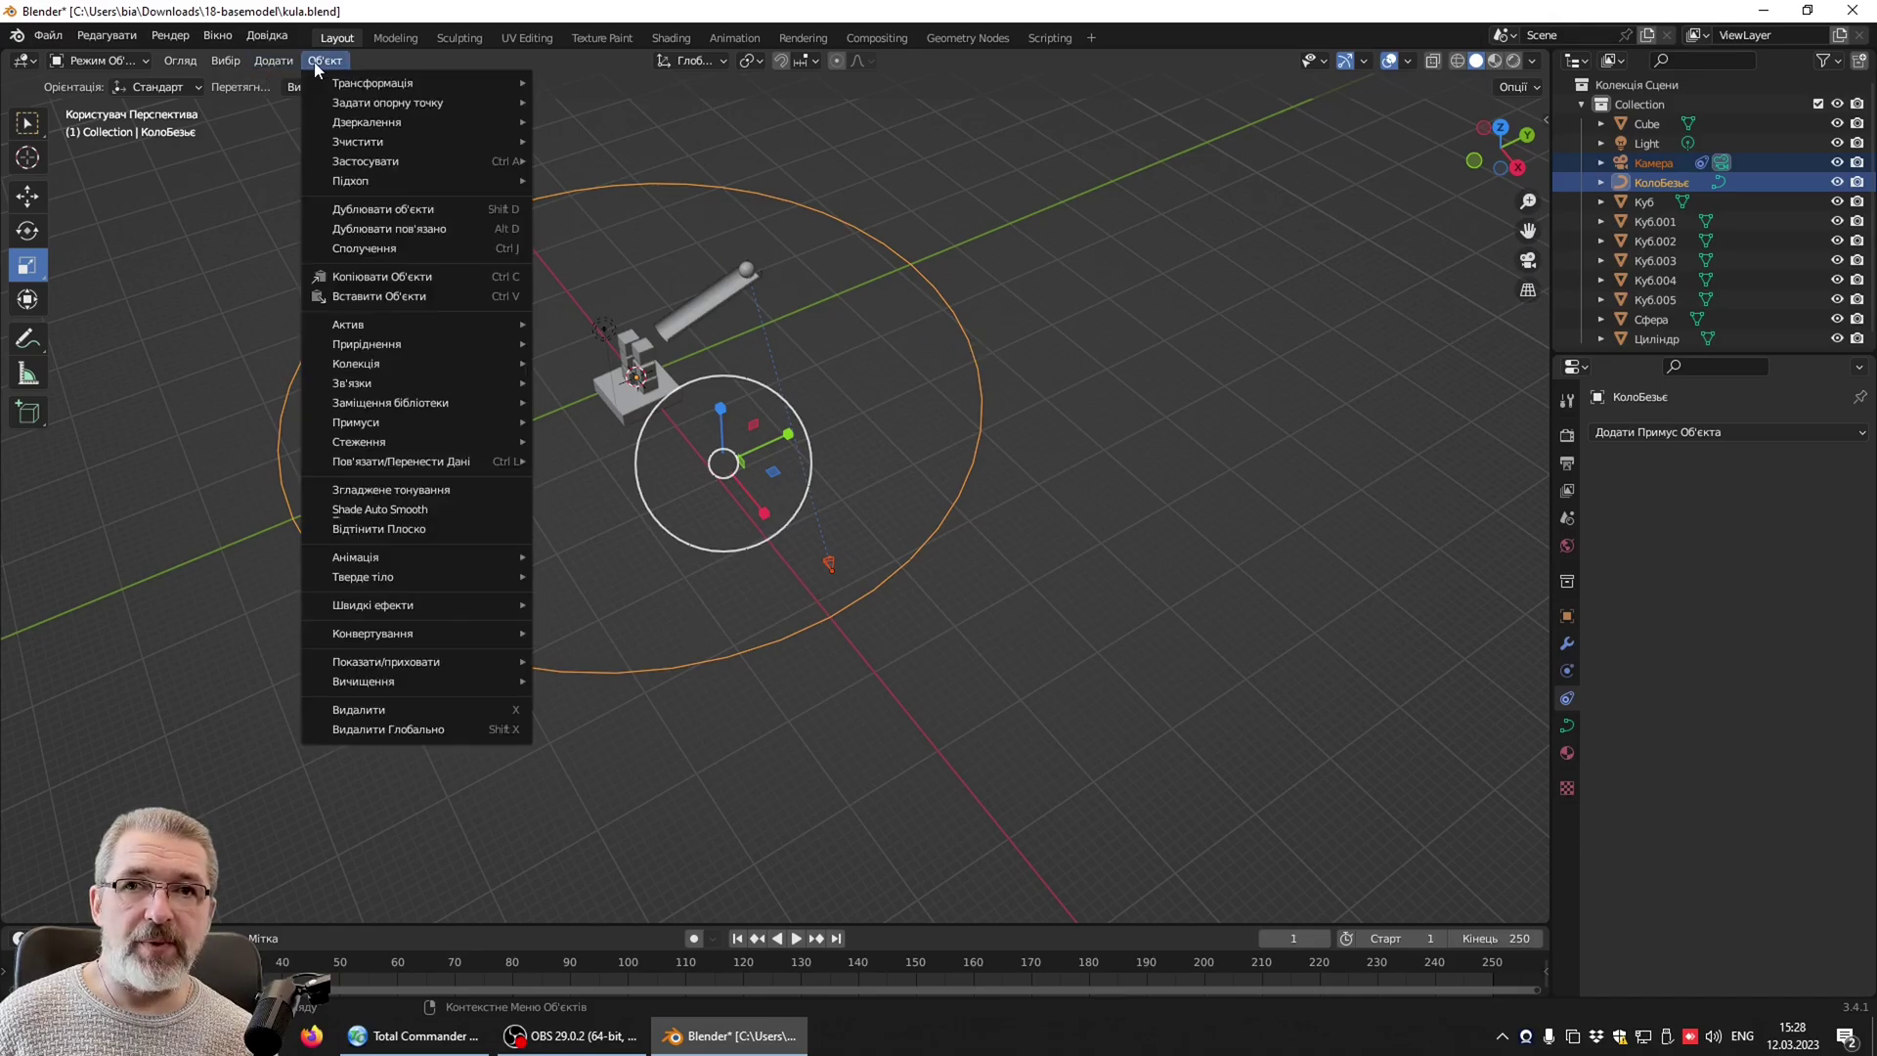
{"action": "mouse_move", "coordinate": [367, 344]}
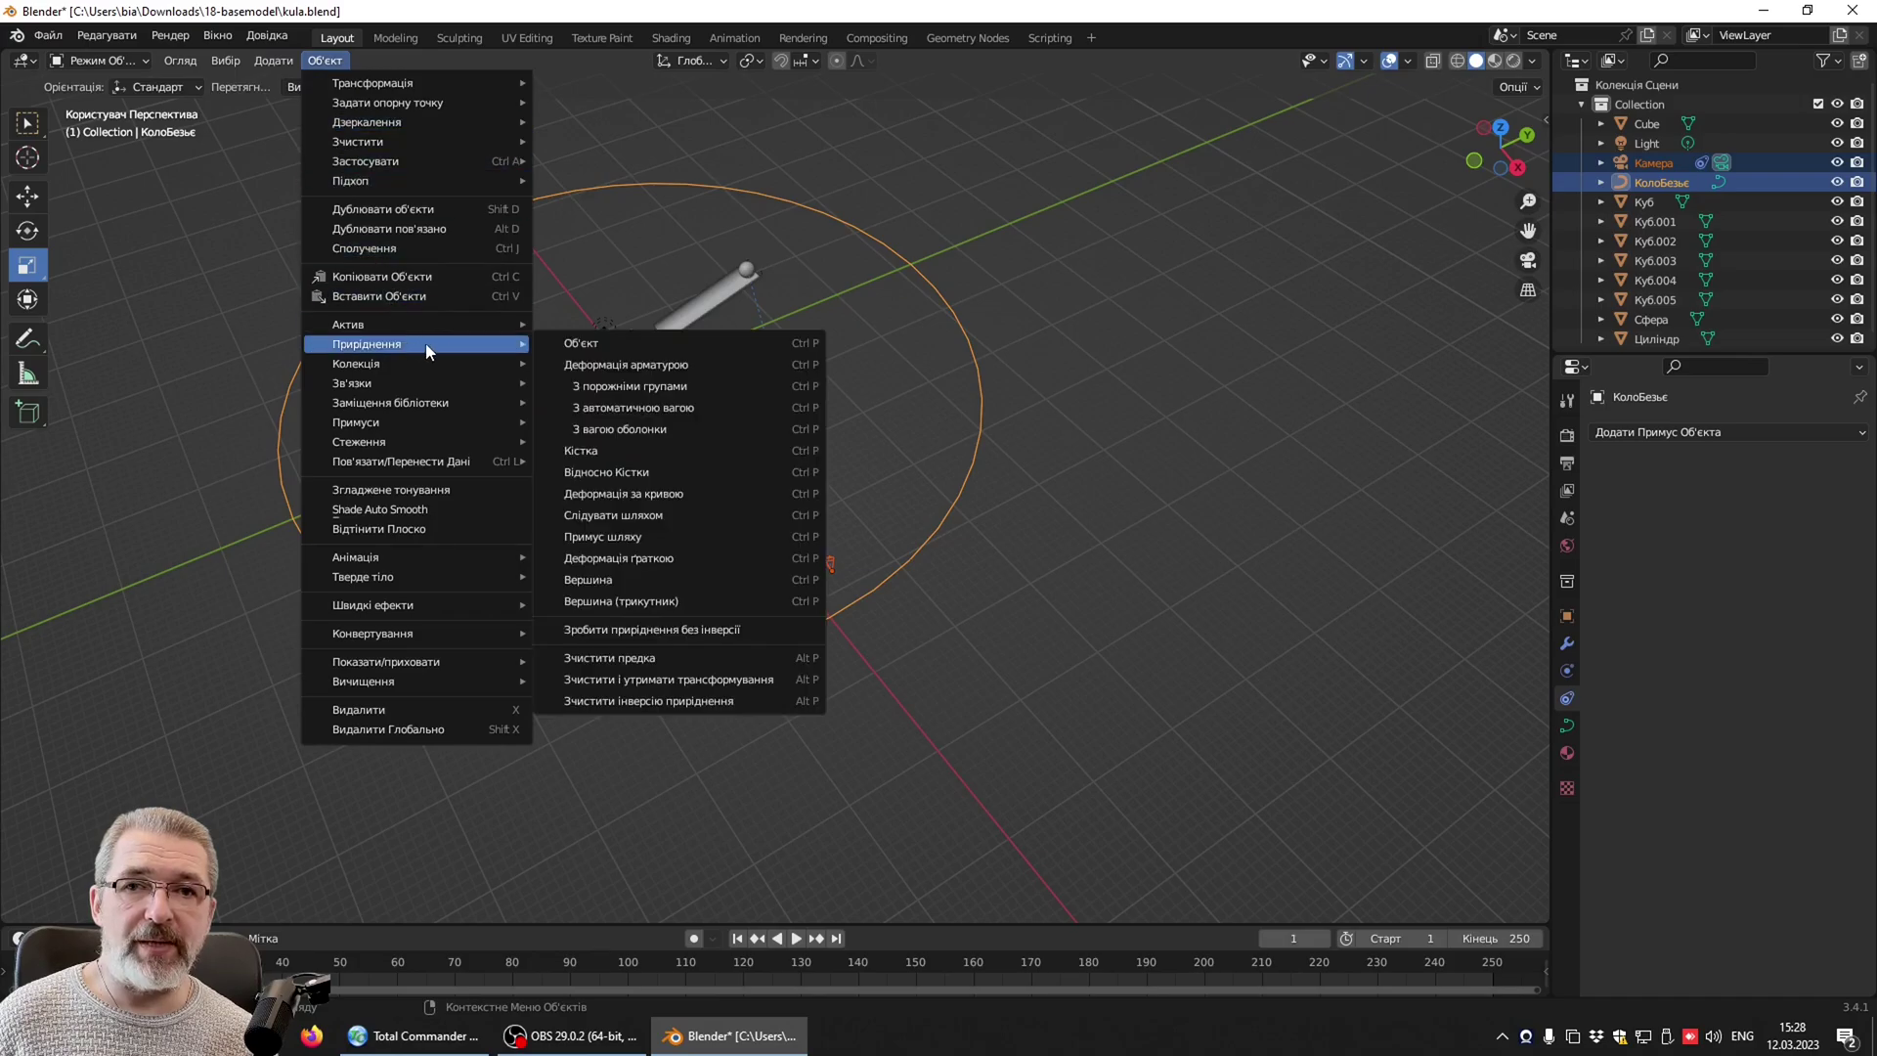
{"action": "left_click", "coordinate": [661, 518]}
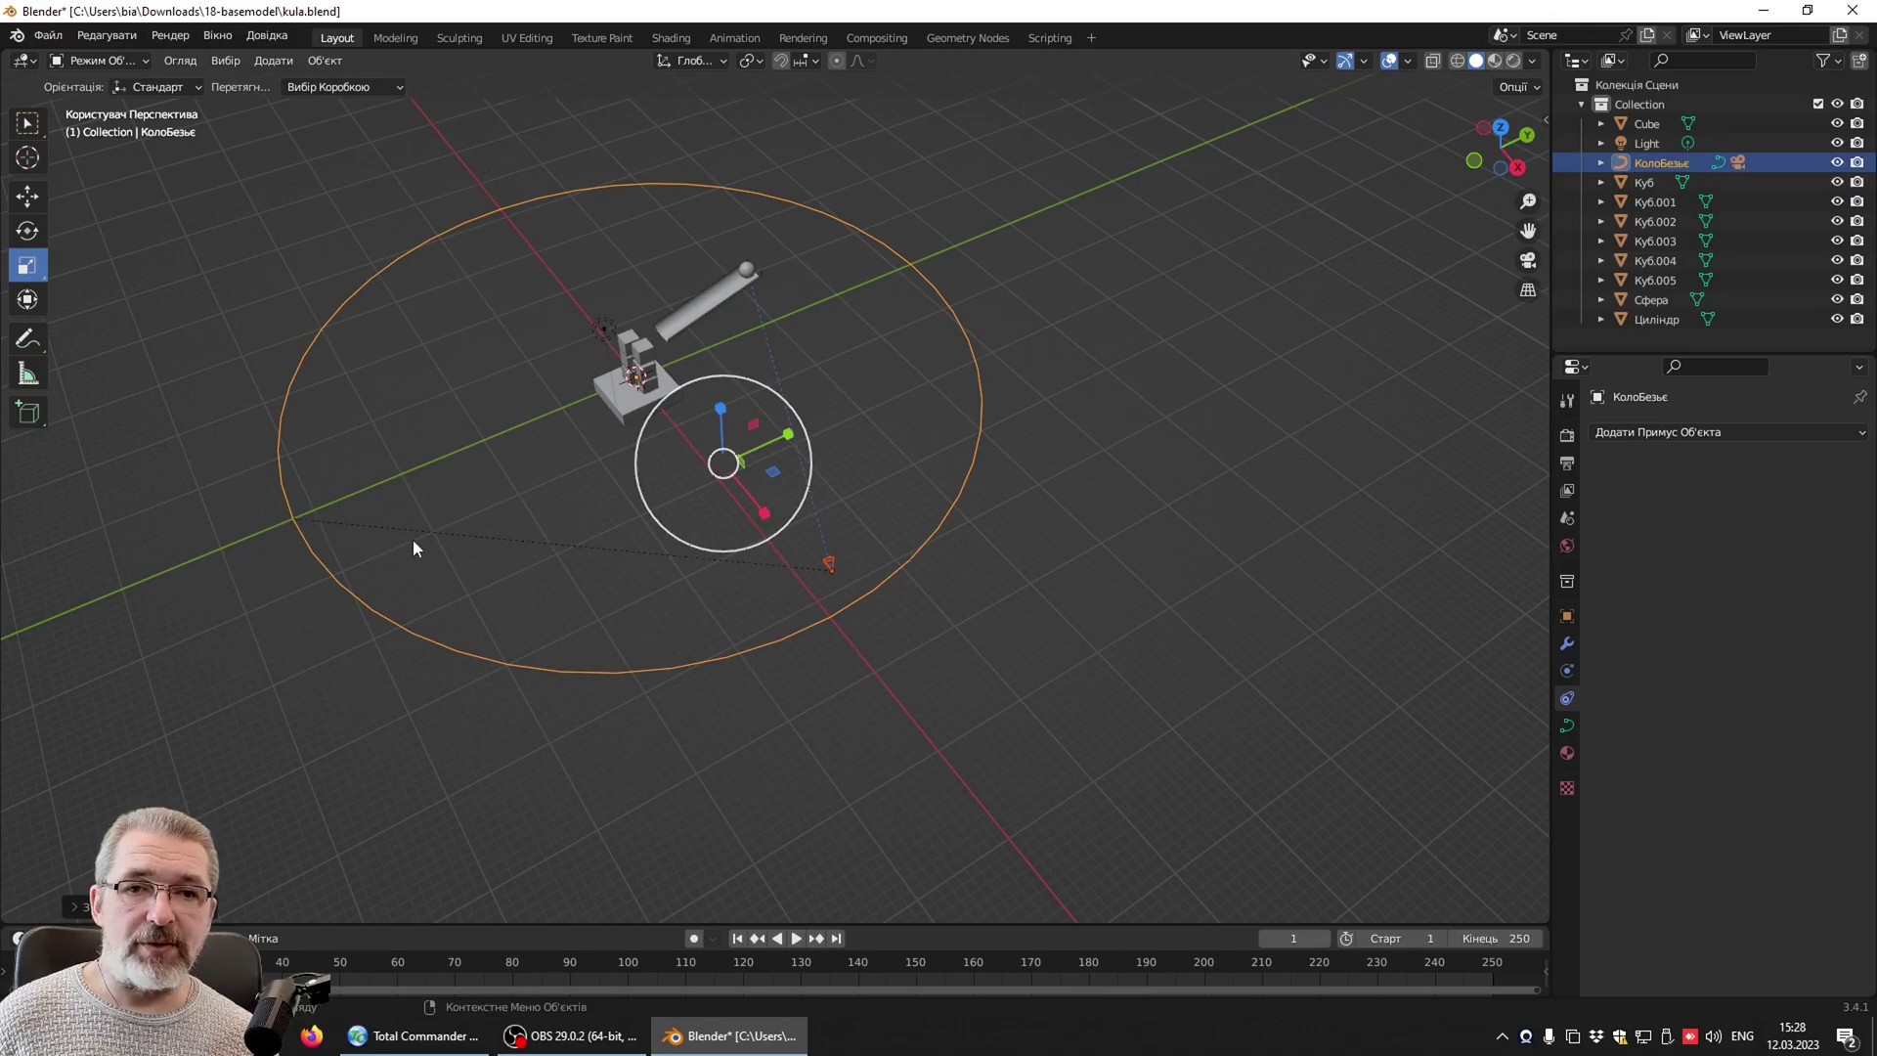
Move the camera onto the Колобезьє ring and down to its height, then play the animation.
{"action": "left_click", "coordinate": [27, 196]}
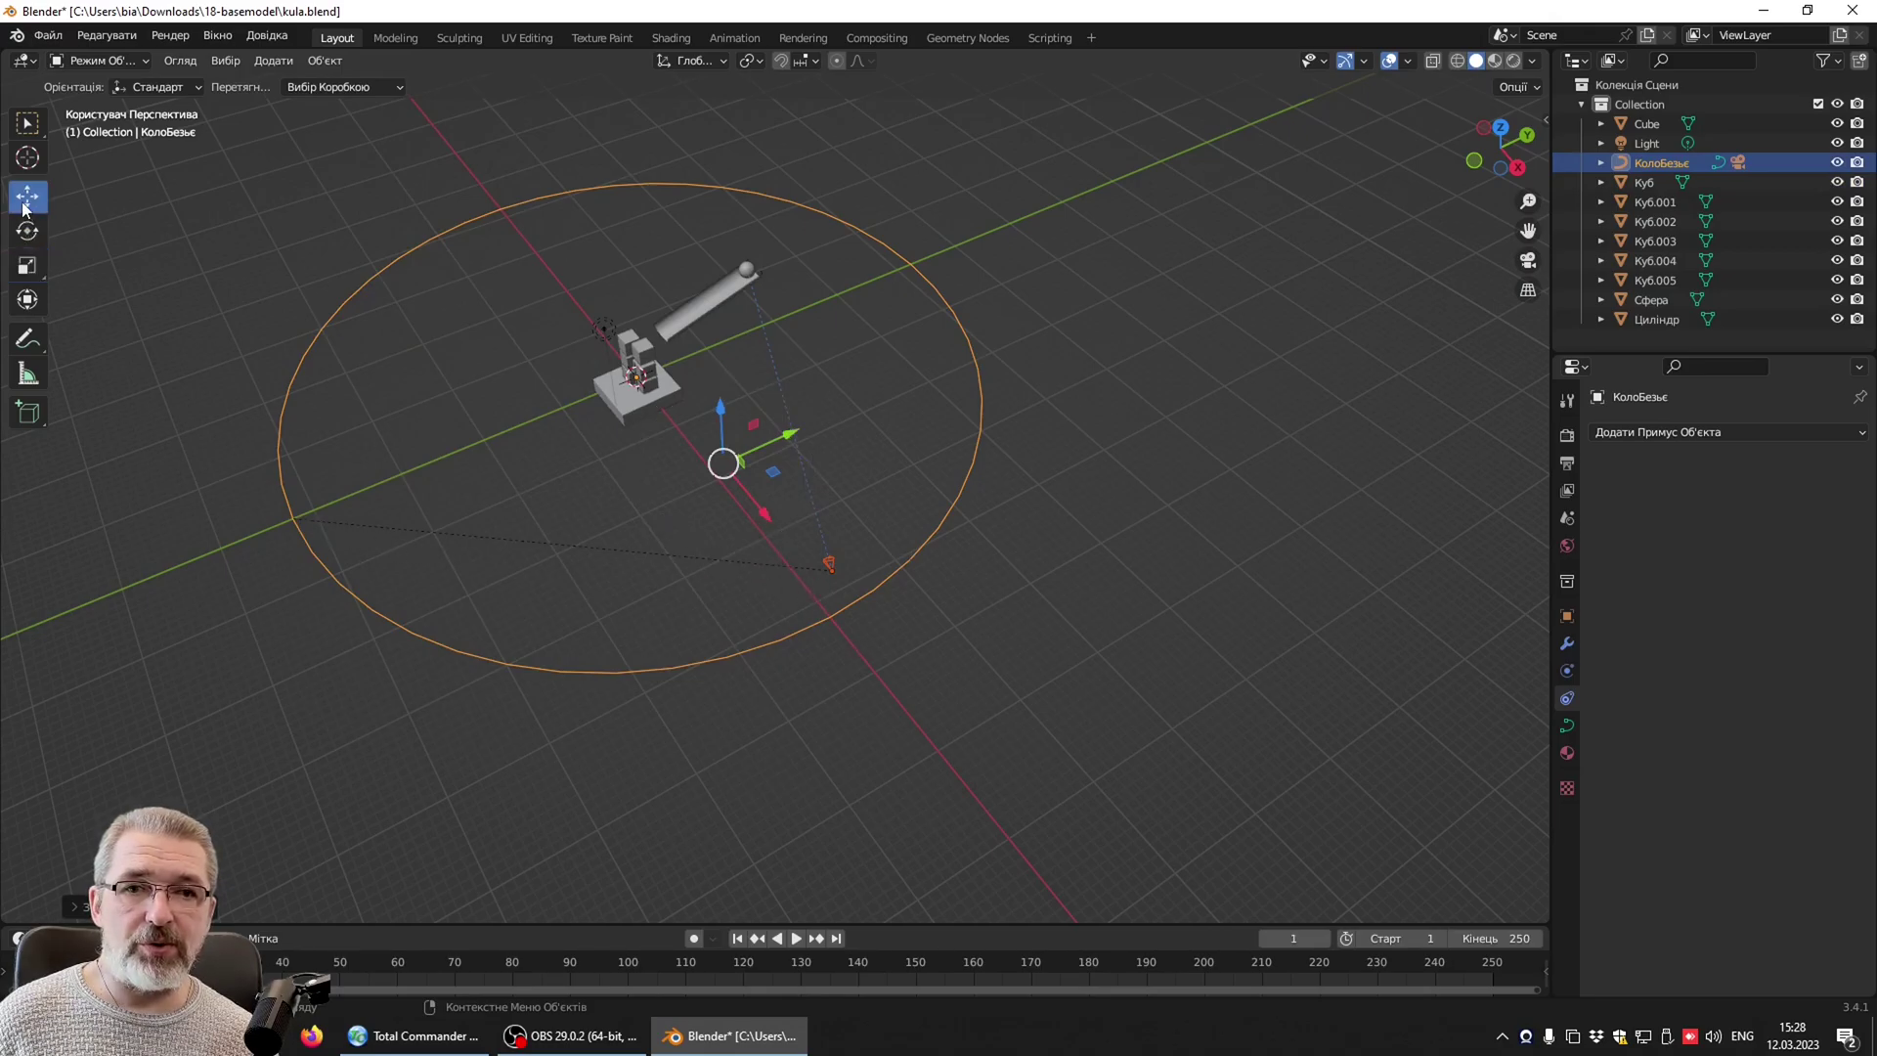
{"action": "left_click", "coordinate": [823, 568]}
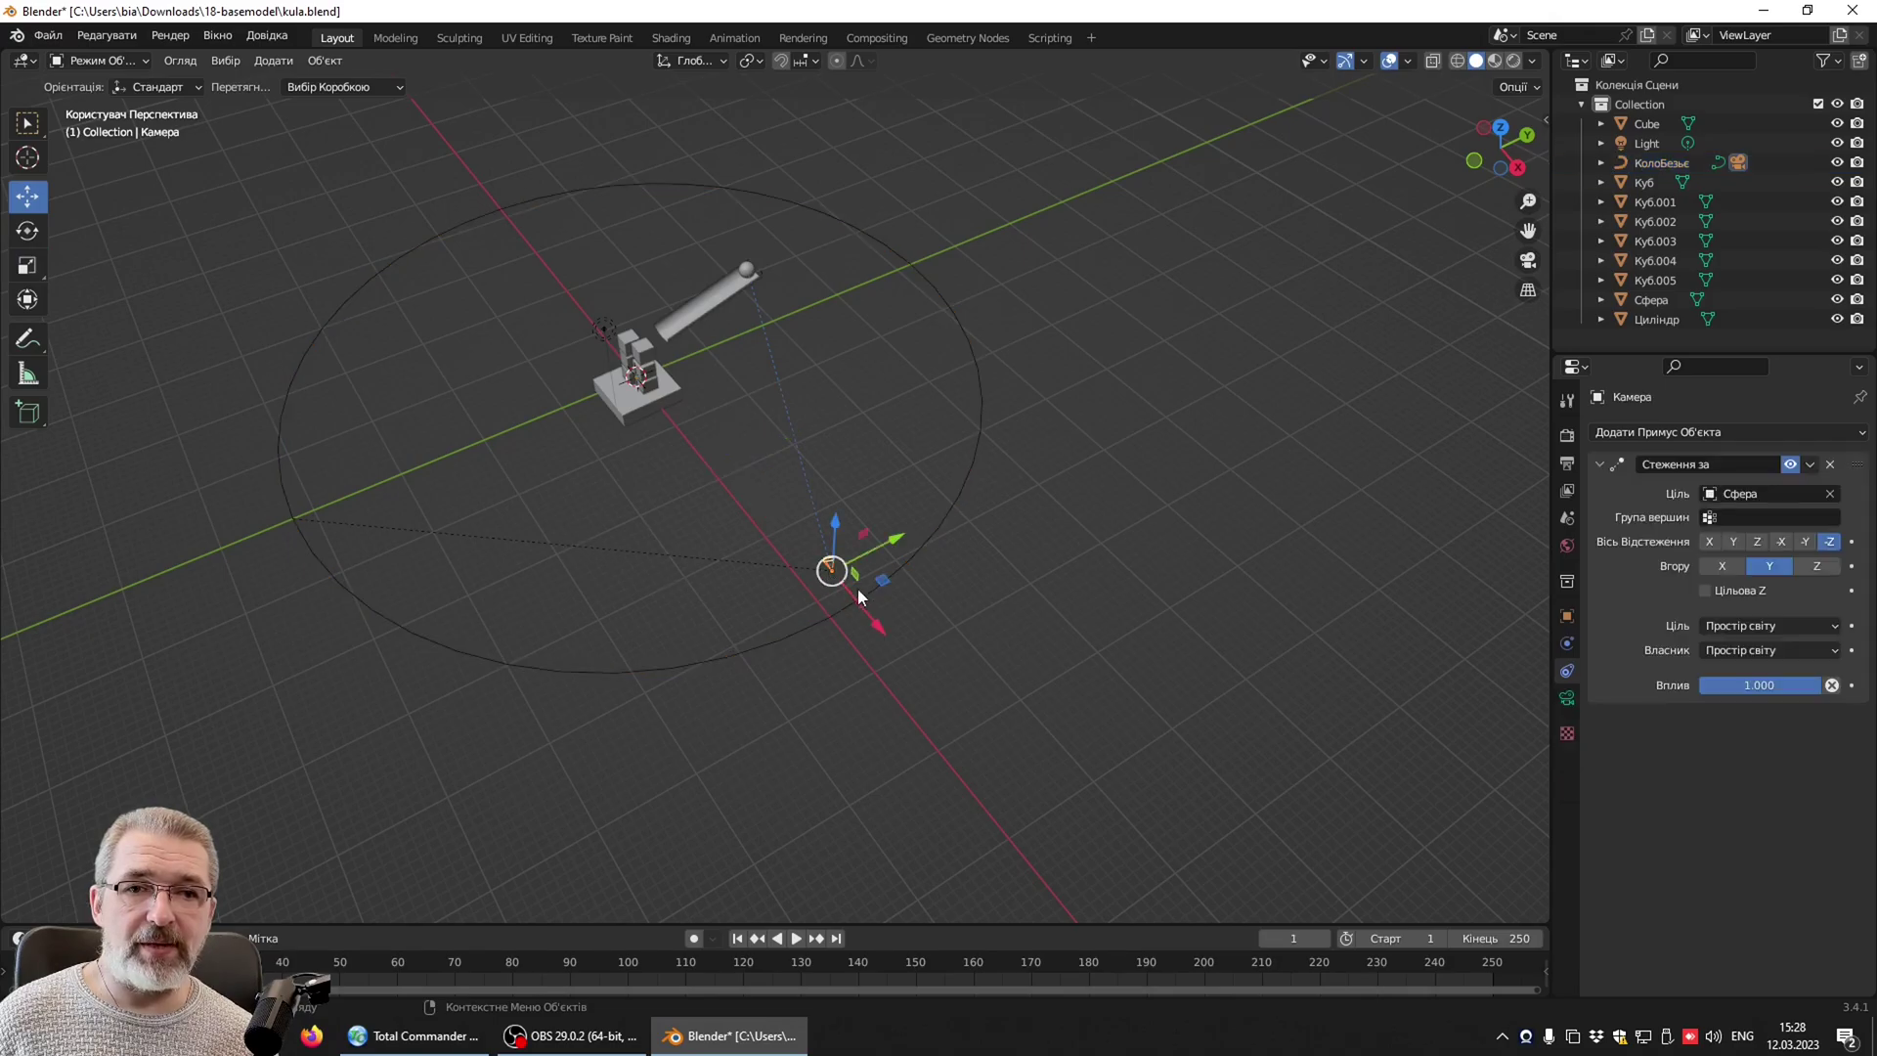
{"action": "left_click_drag", "start_coordinate": [898, 545], "coordinate": [456, 839]}
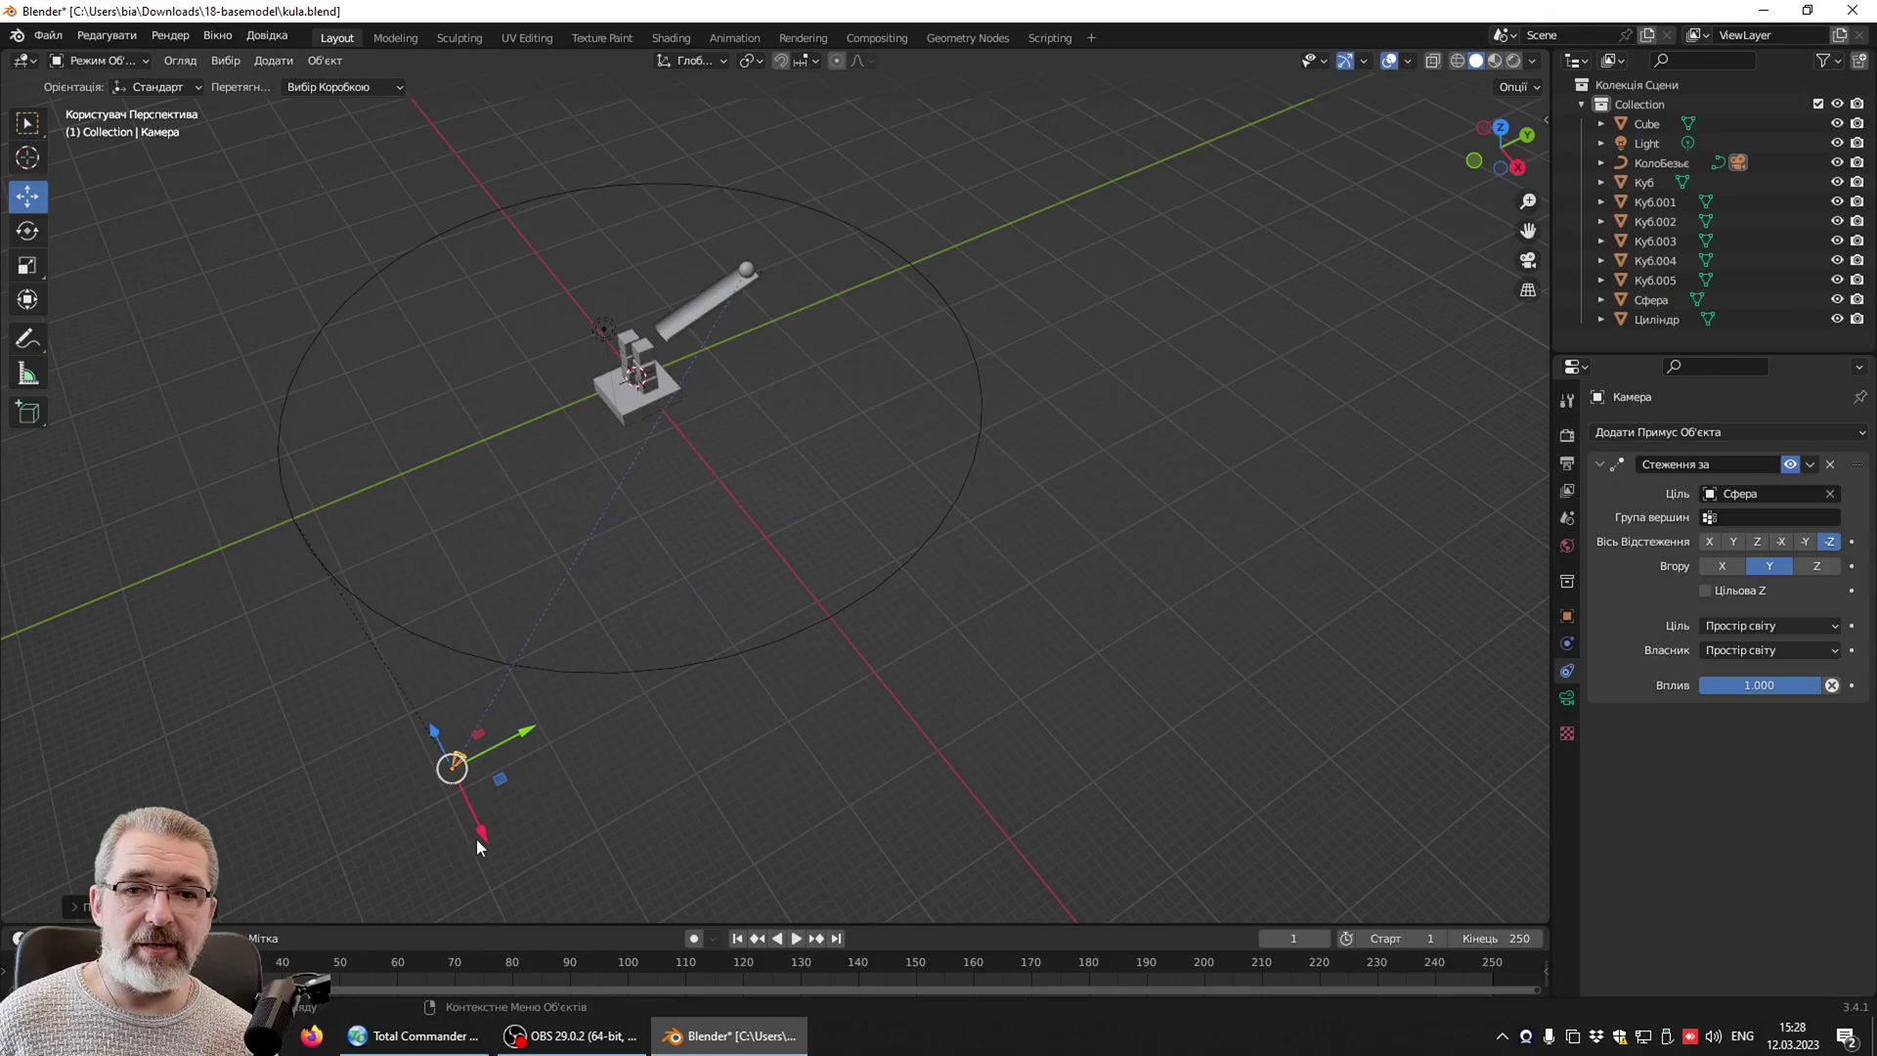
{"action": "left_click_drag", "start_coordinate": [477, 839], "coordinate": [342, 674]}
{"action": "middle_click_drag", "start_coordinate": [342, 675], "coordinate": [486, 442]}
{"action": "left_click_drag", "start_coordinate": [486, 442], "coordinate": [499, 525]}
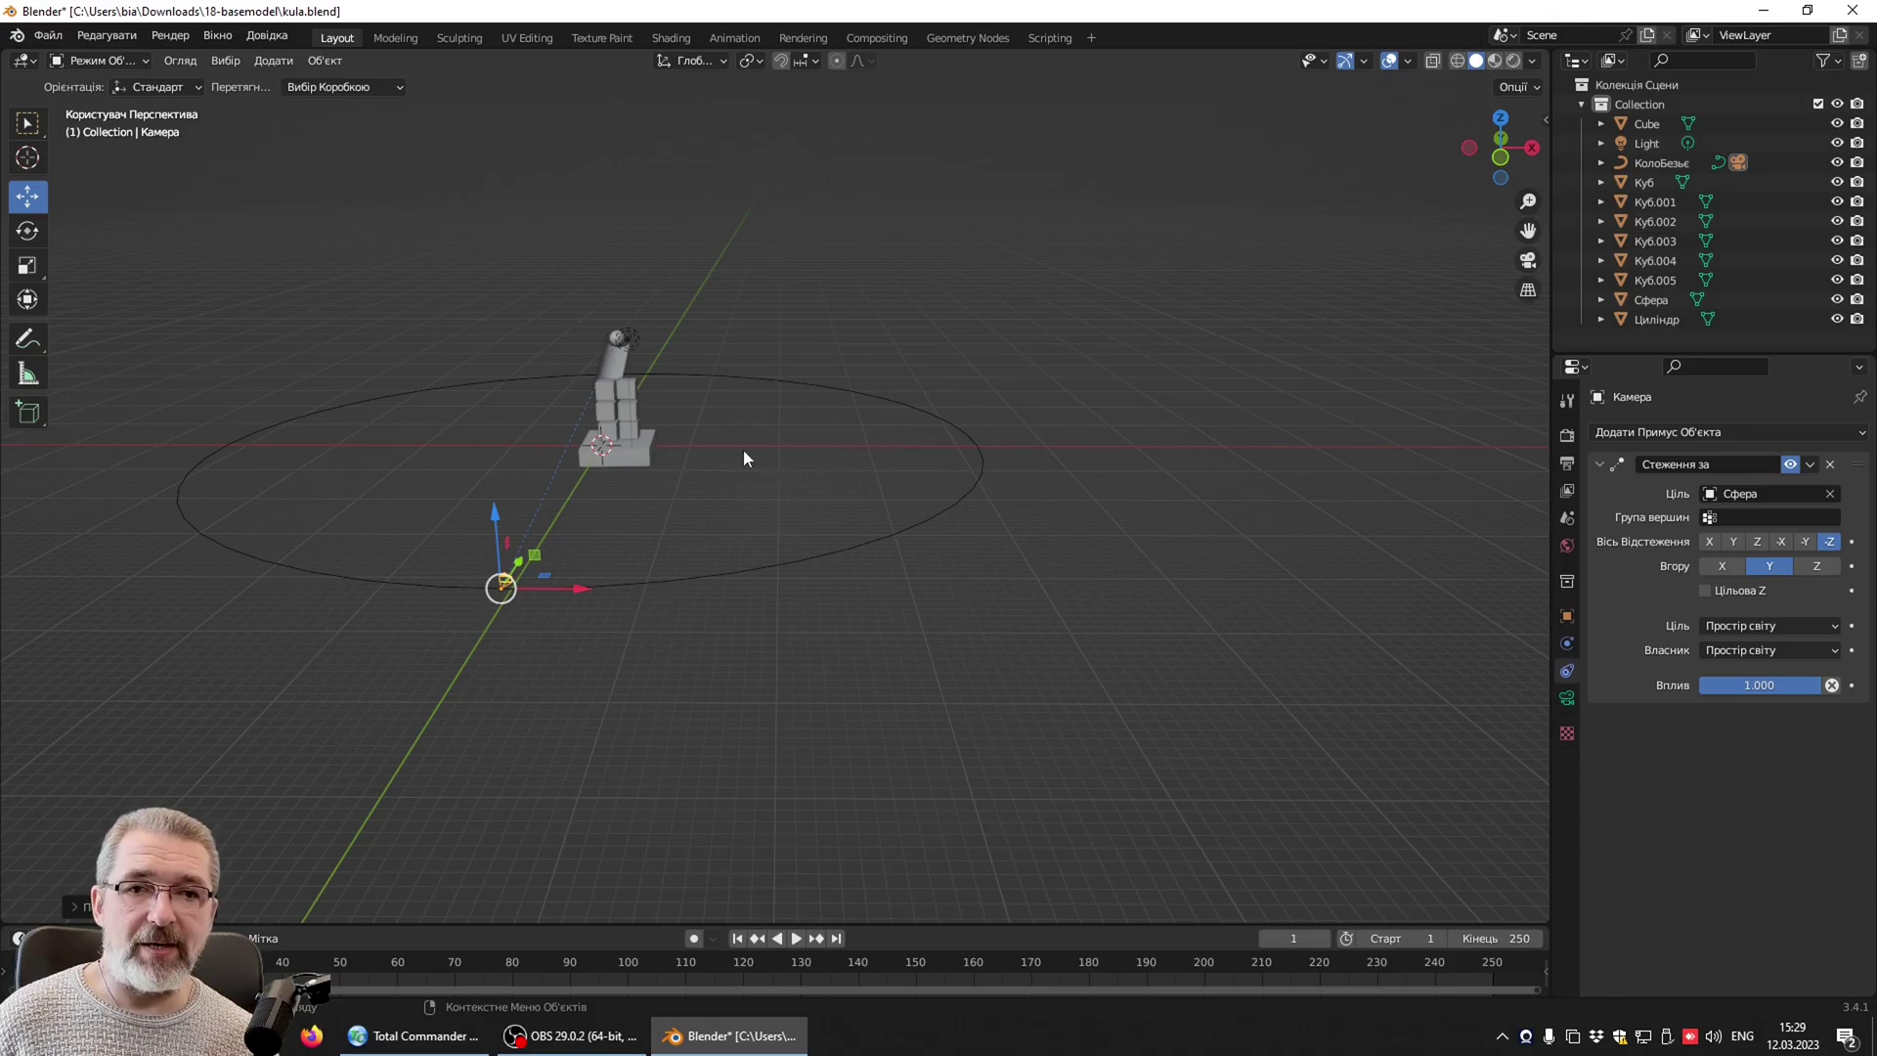
{"action": "mouse_move", "coordinate": [334, 502]}
{"action": "middle_mouse_down"}
{"action": "mouse_move", "coordinate": [456, 495]}
{"action": "mouse_move", "coordinate": [694, 864]}
{"action": "middle_mouse_up"}
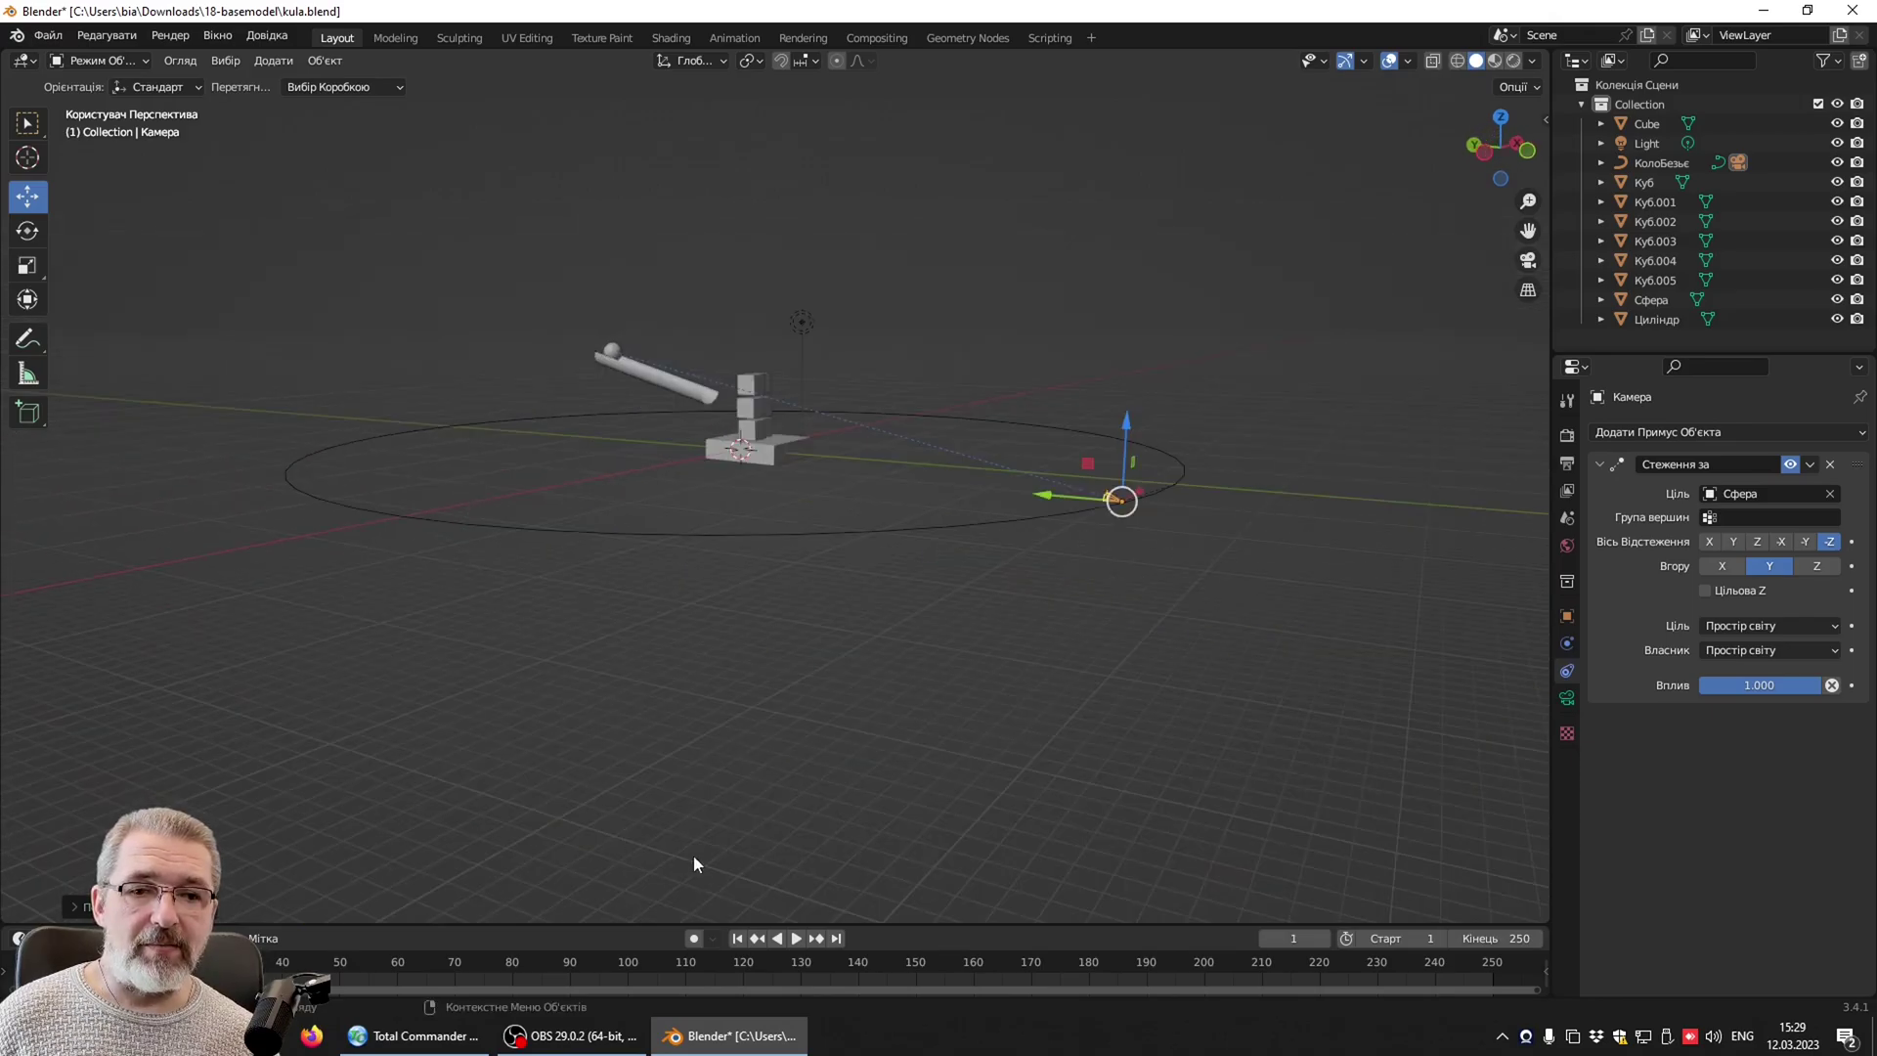
{"action": "left_click", "coordinate": [796, 939]}
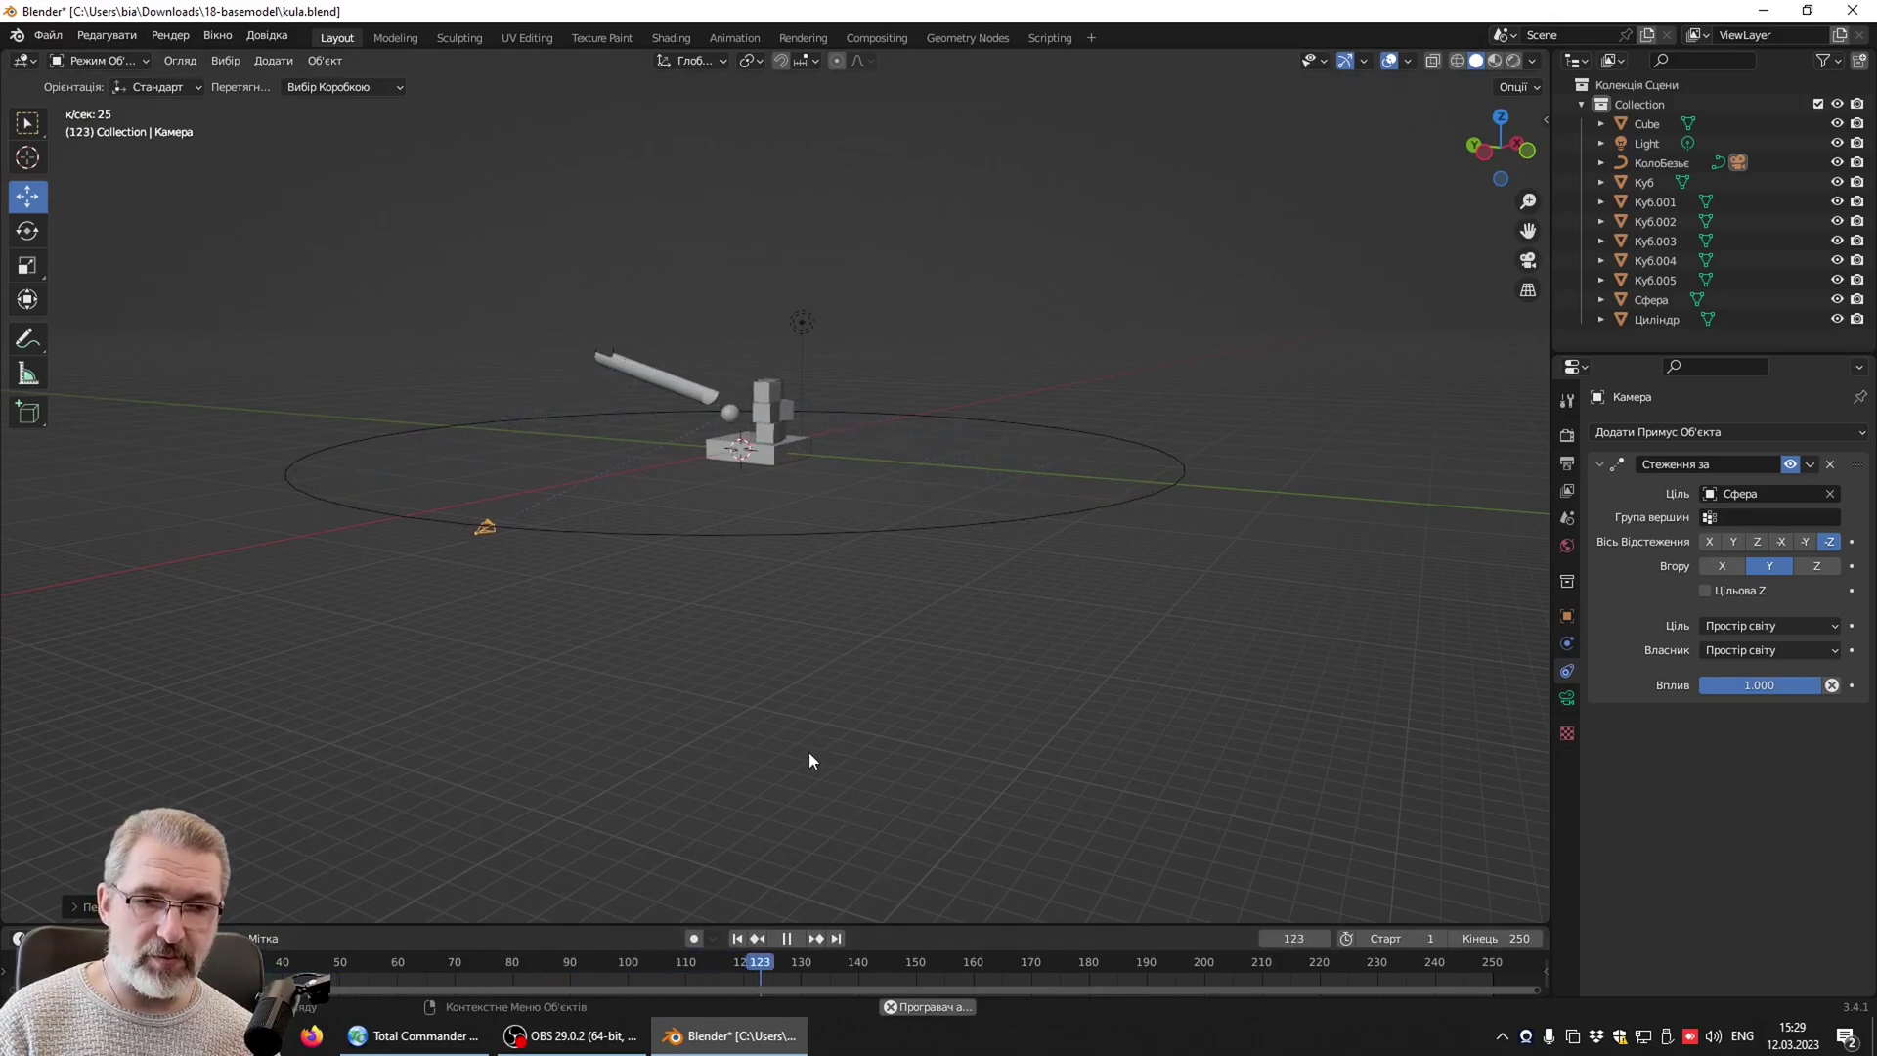
Watch the circling shot through the camera, then stop playback at frame 1 and leave camera view.
{"action": "key", "text": "KP_0"}
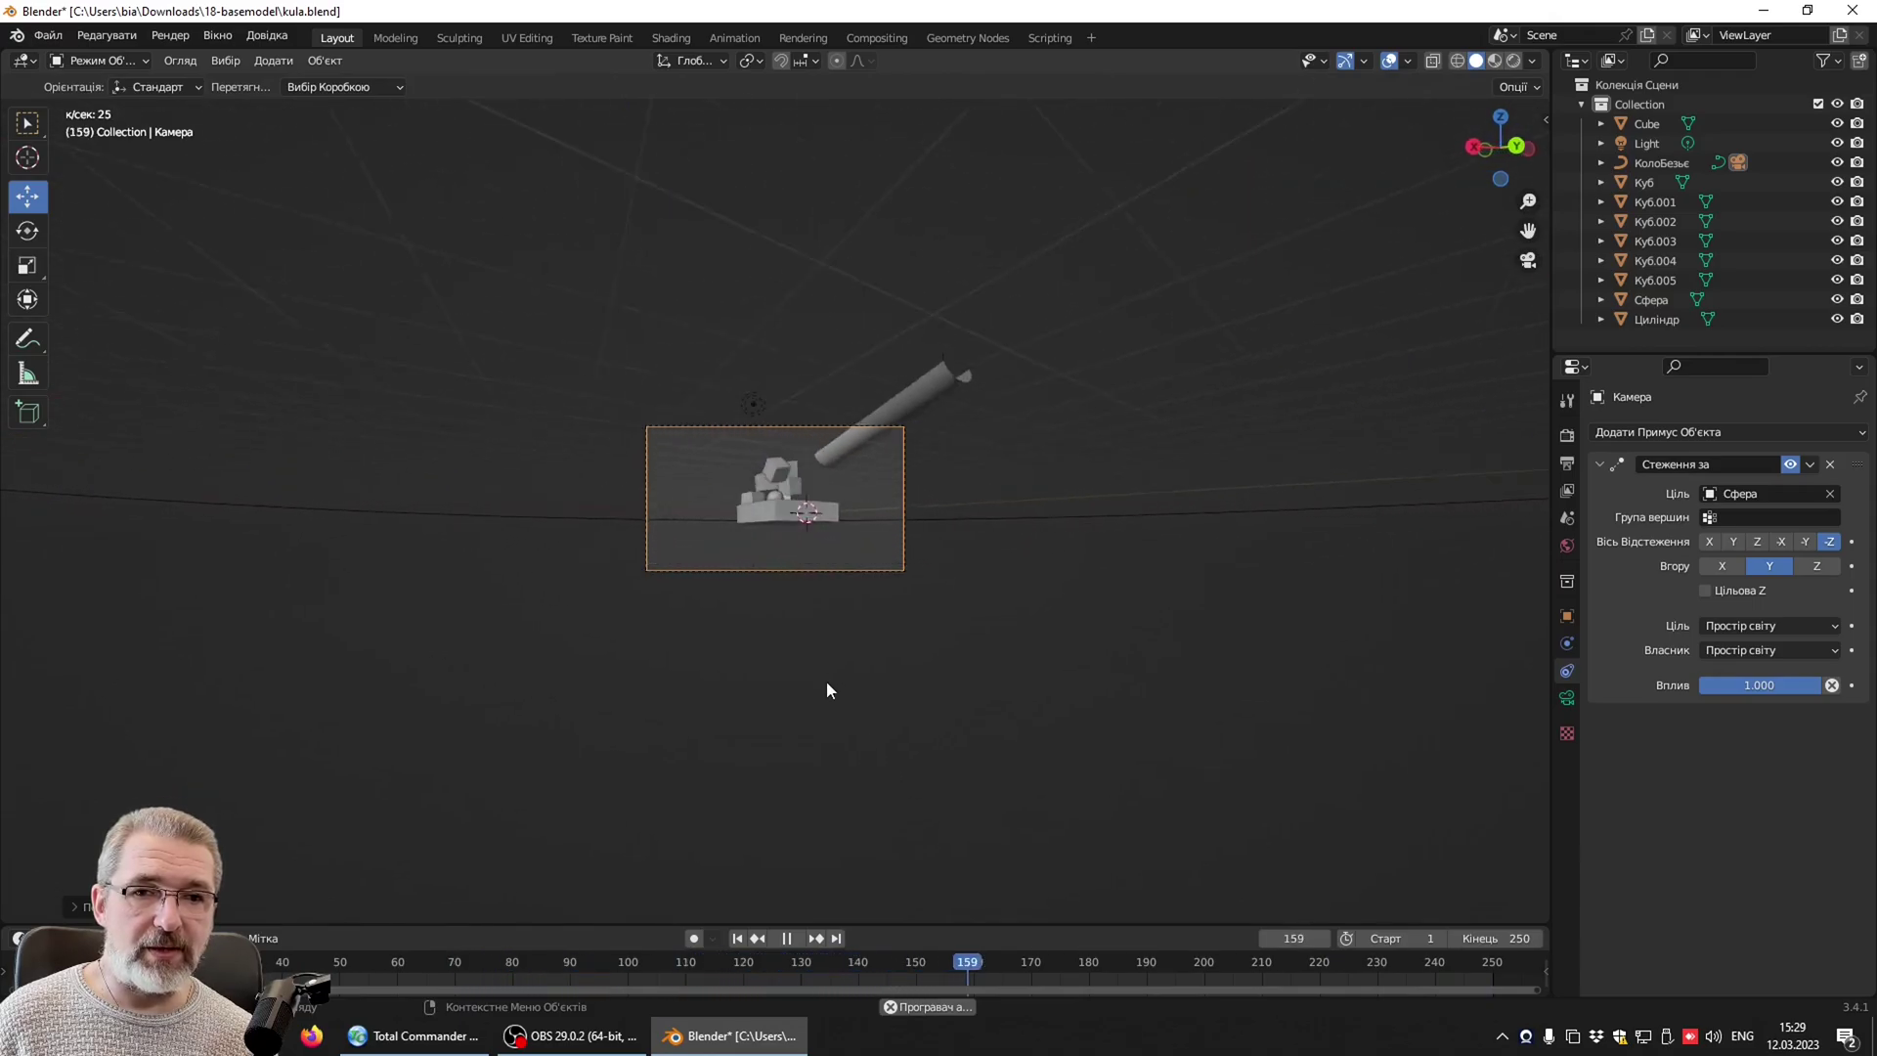
{"action": "left_click", "coordinate": [786, 937]}
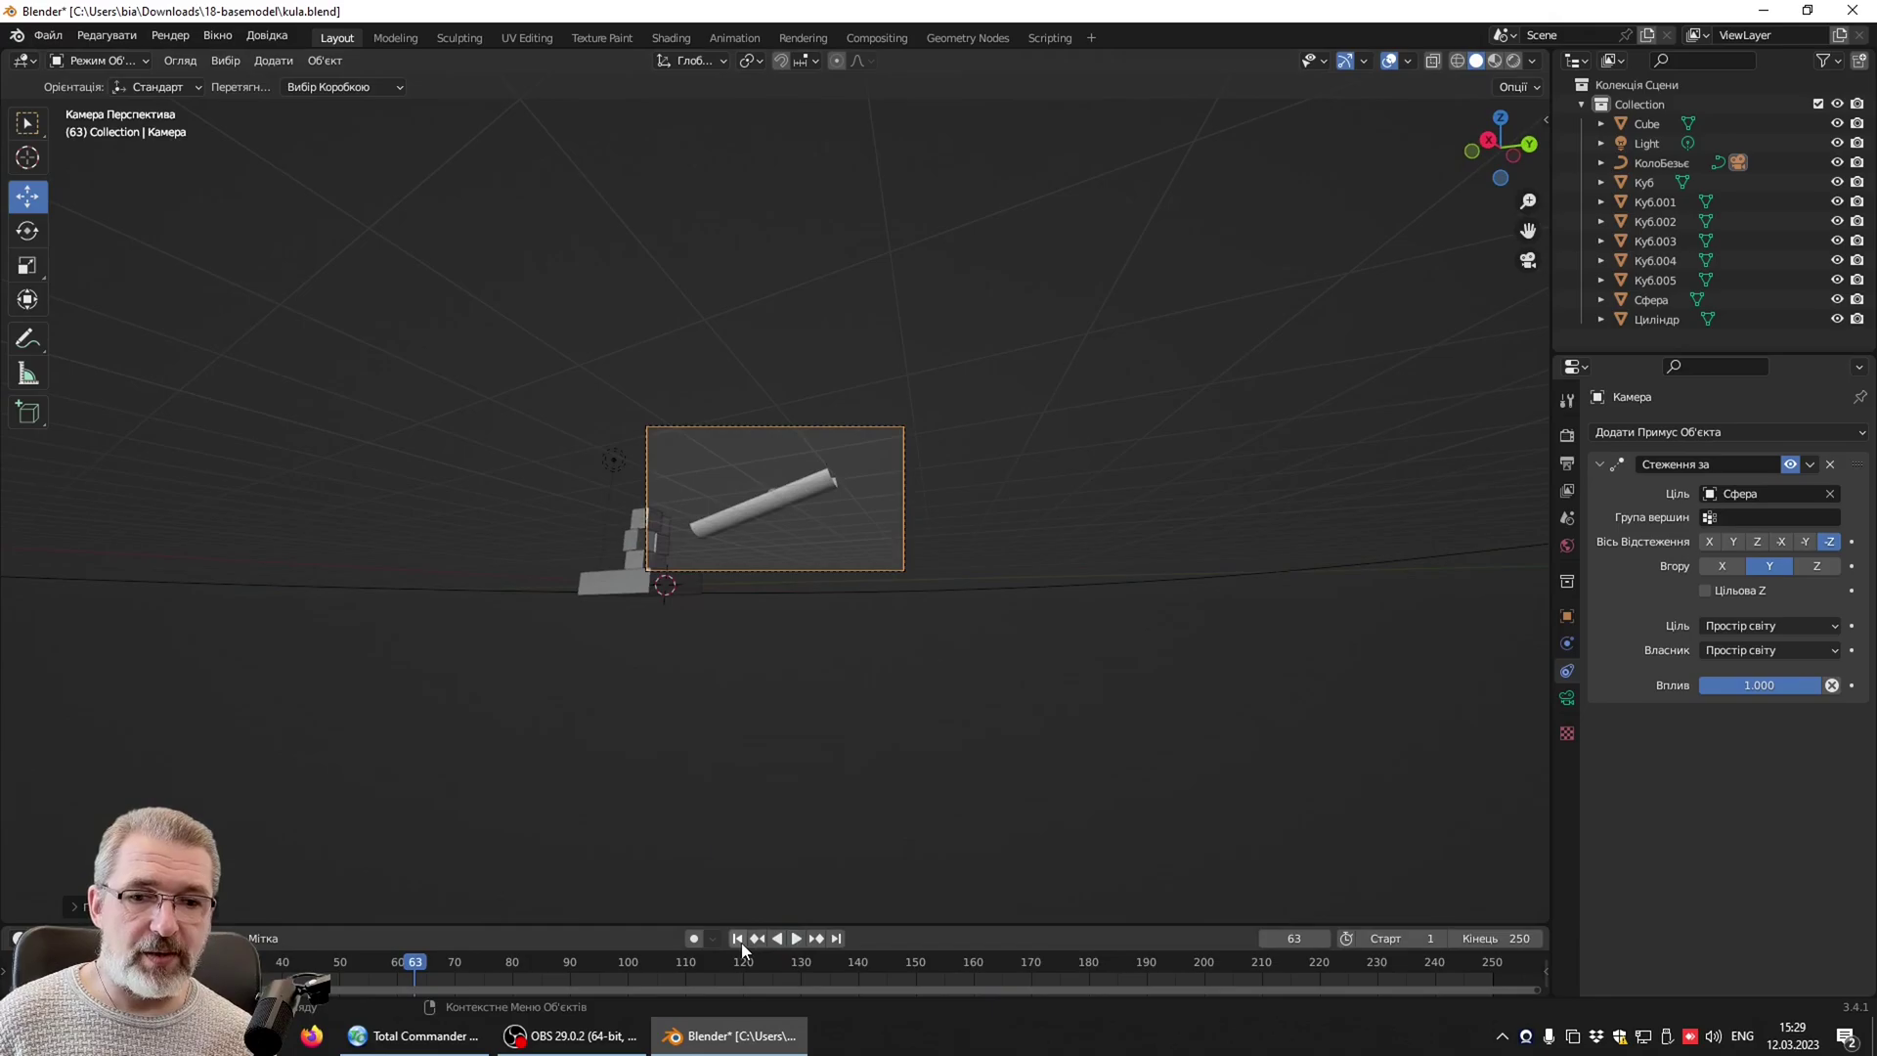
{"action": "left_click", "coordinate": [739, 939]}
{"action": "key", "text": "KP_0"}
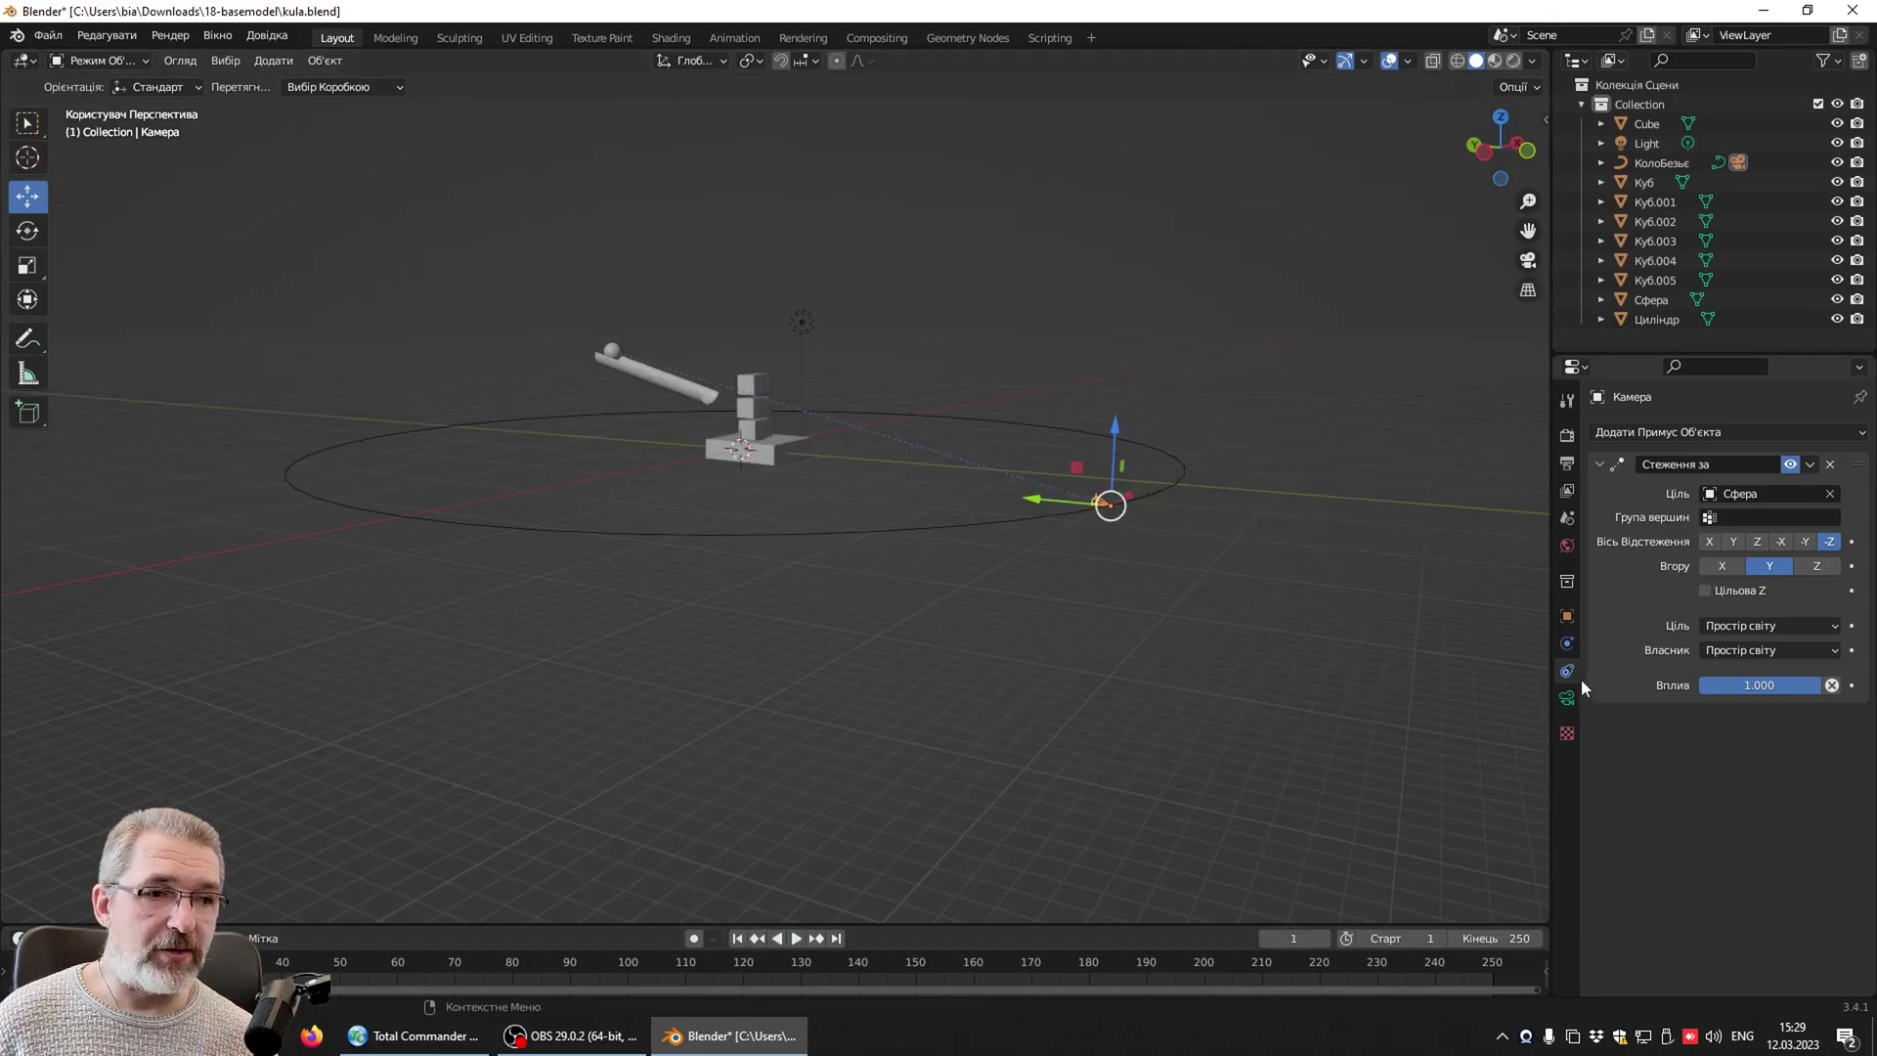
Set the Bezier circle's Path Animation frame count from 100 to 125.
{"action": "left_click", "coordinate": [974, 526]}
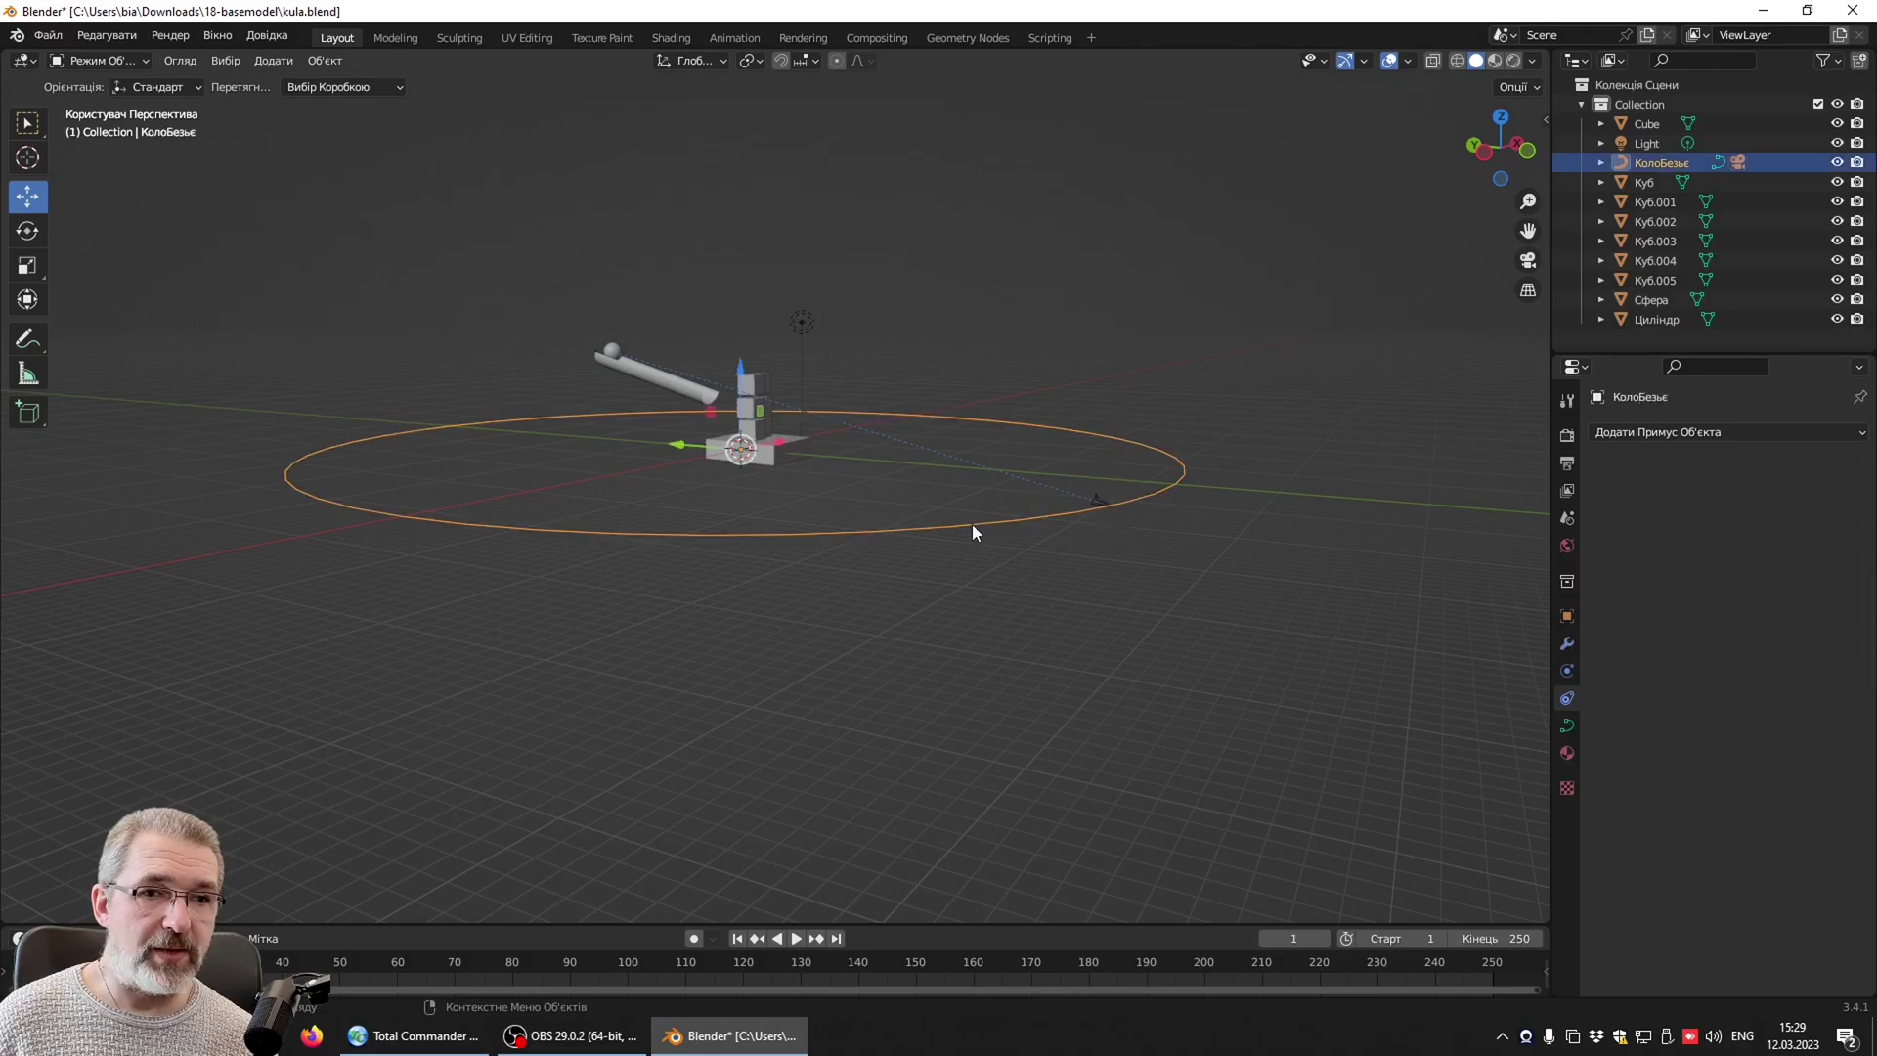
{"action": "left_click", "coordinate": [1569, 725]}
{"action": "scroll", "coordinate": [1627, 711], "scroll_direction": "down", "scroll_amount": 3}
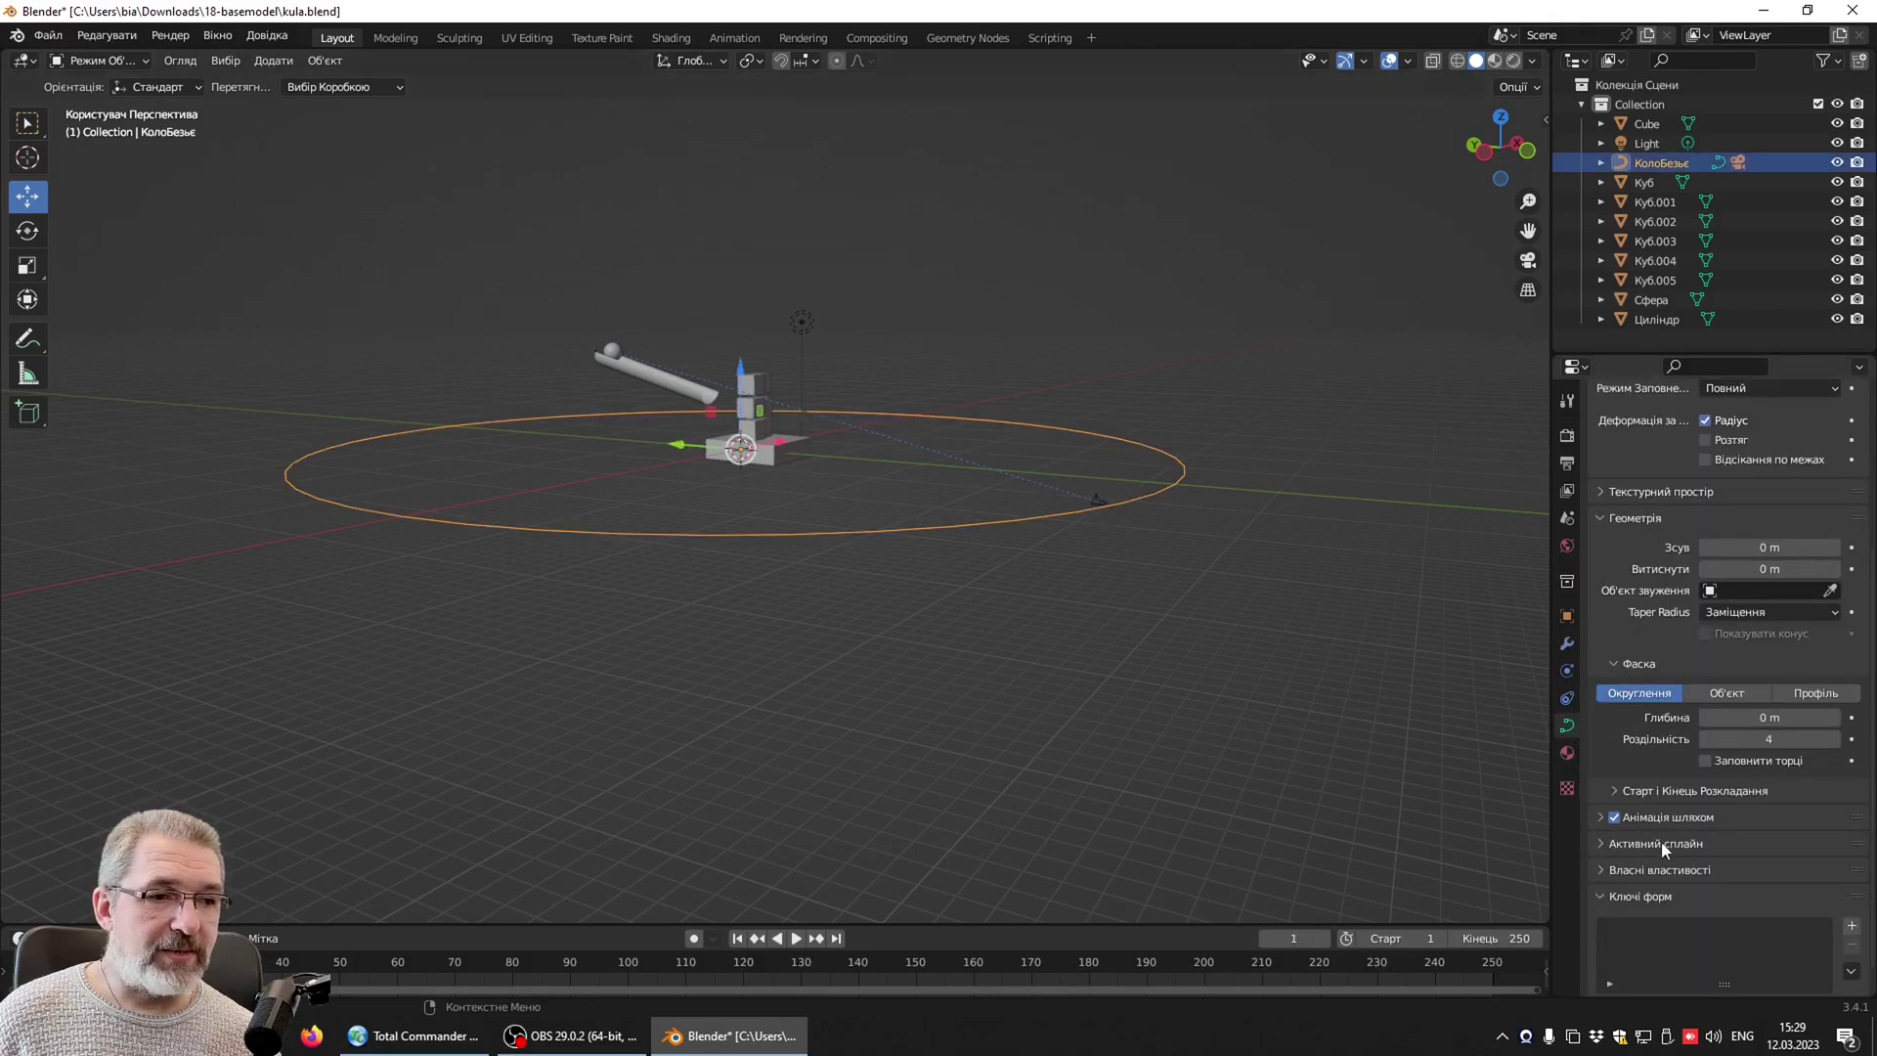
{"action": "left_click", "coordinate": [1601, 817]}
{"action": "left_click", "coordinate": [1773, 849]}
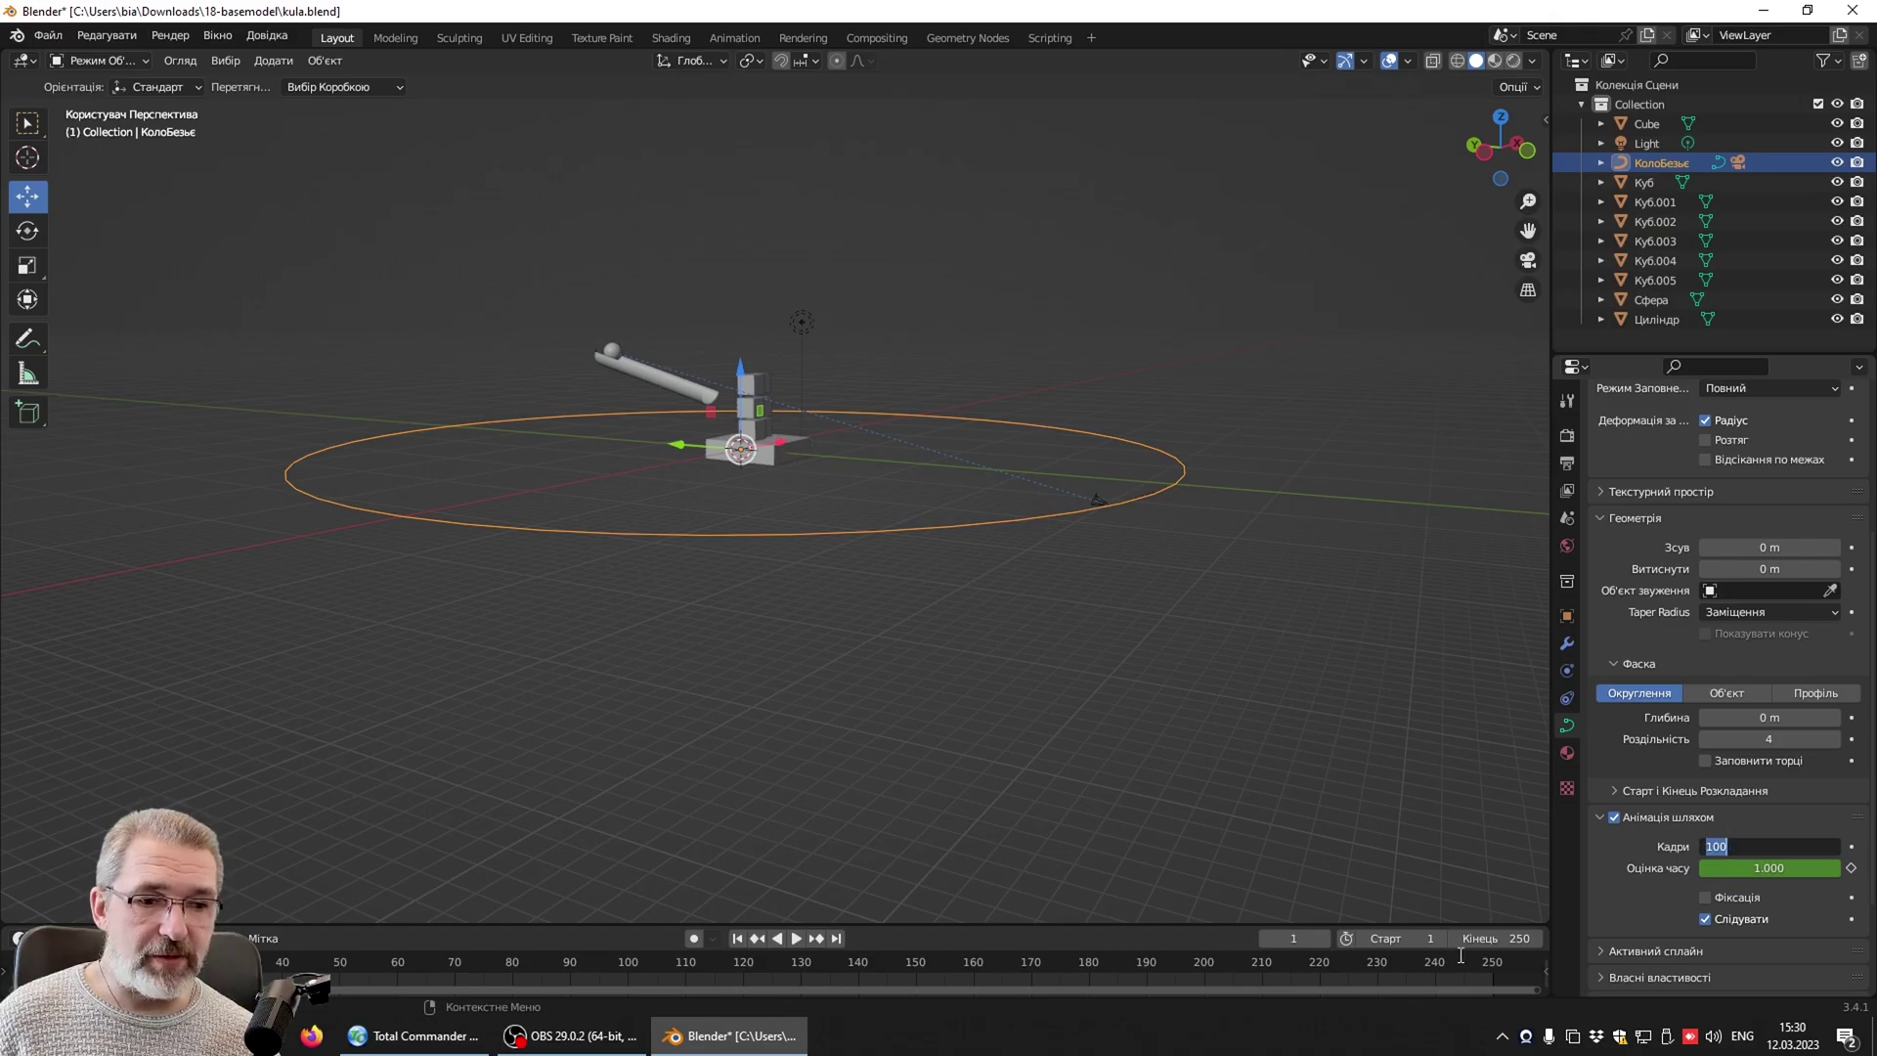
{"action": "type", "text": "125"}
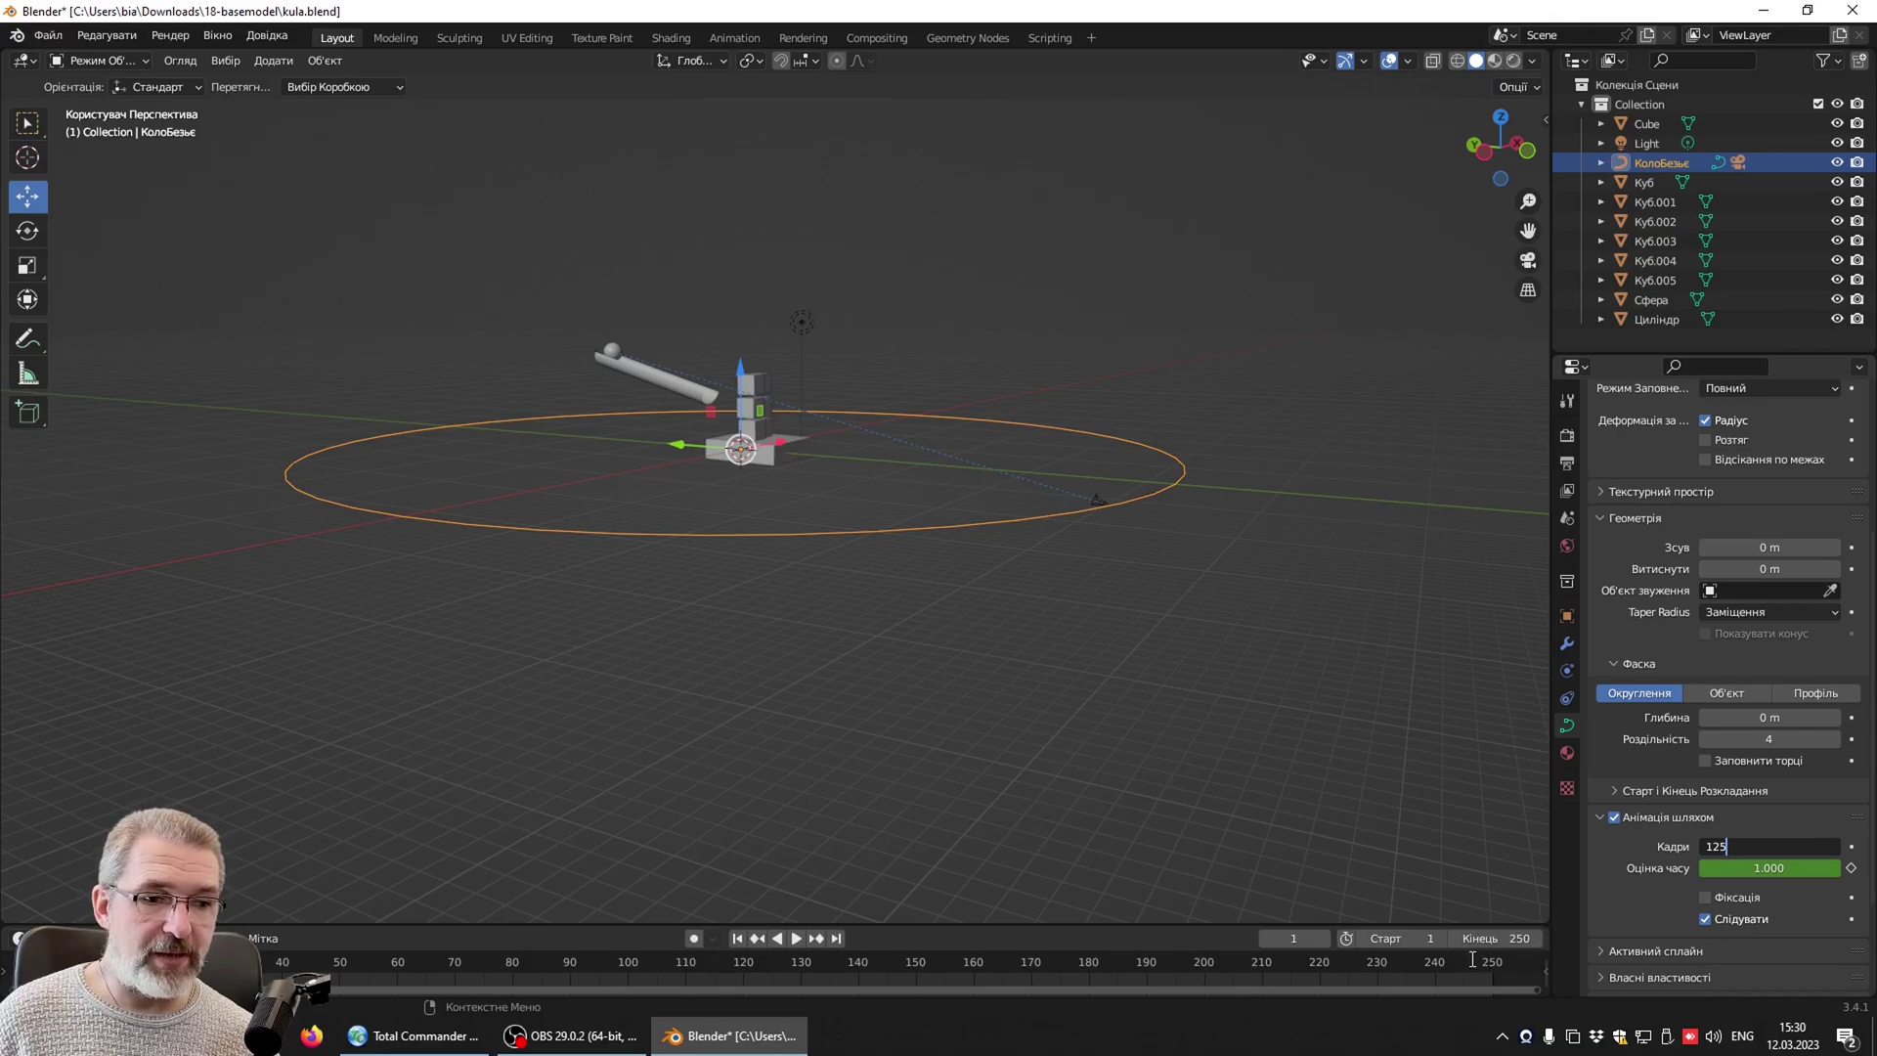
{"action": "key", "text": "Return"}
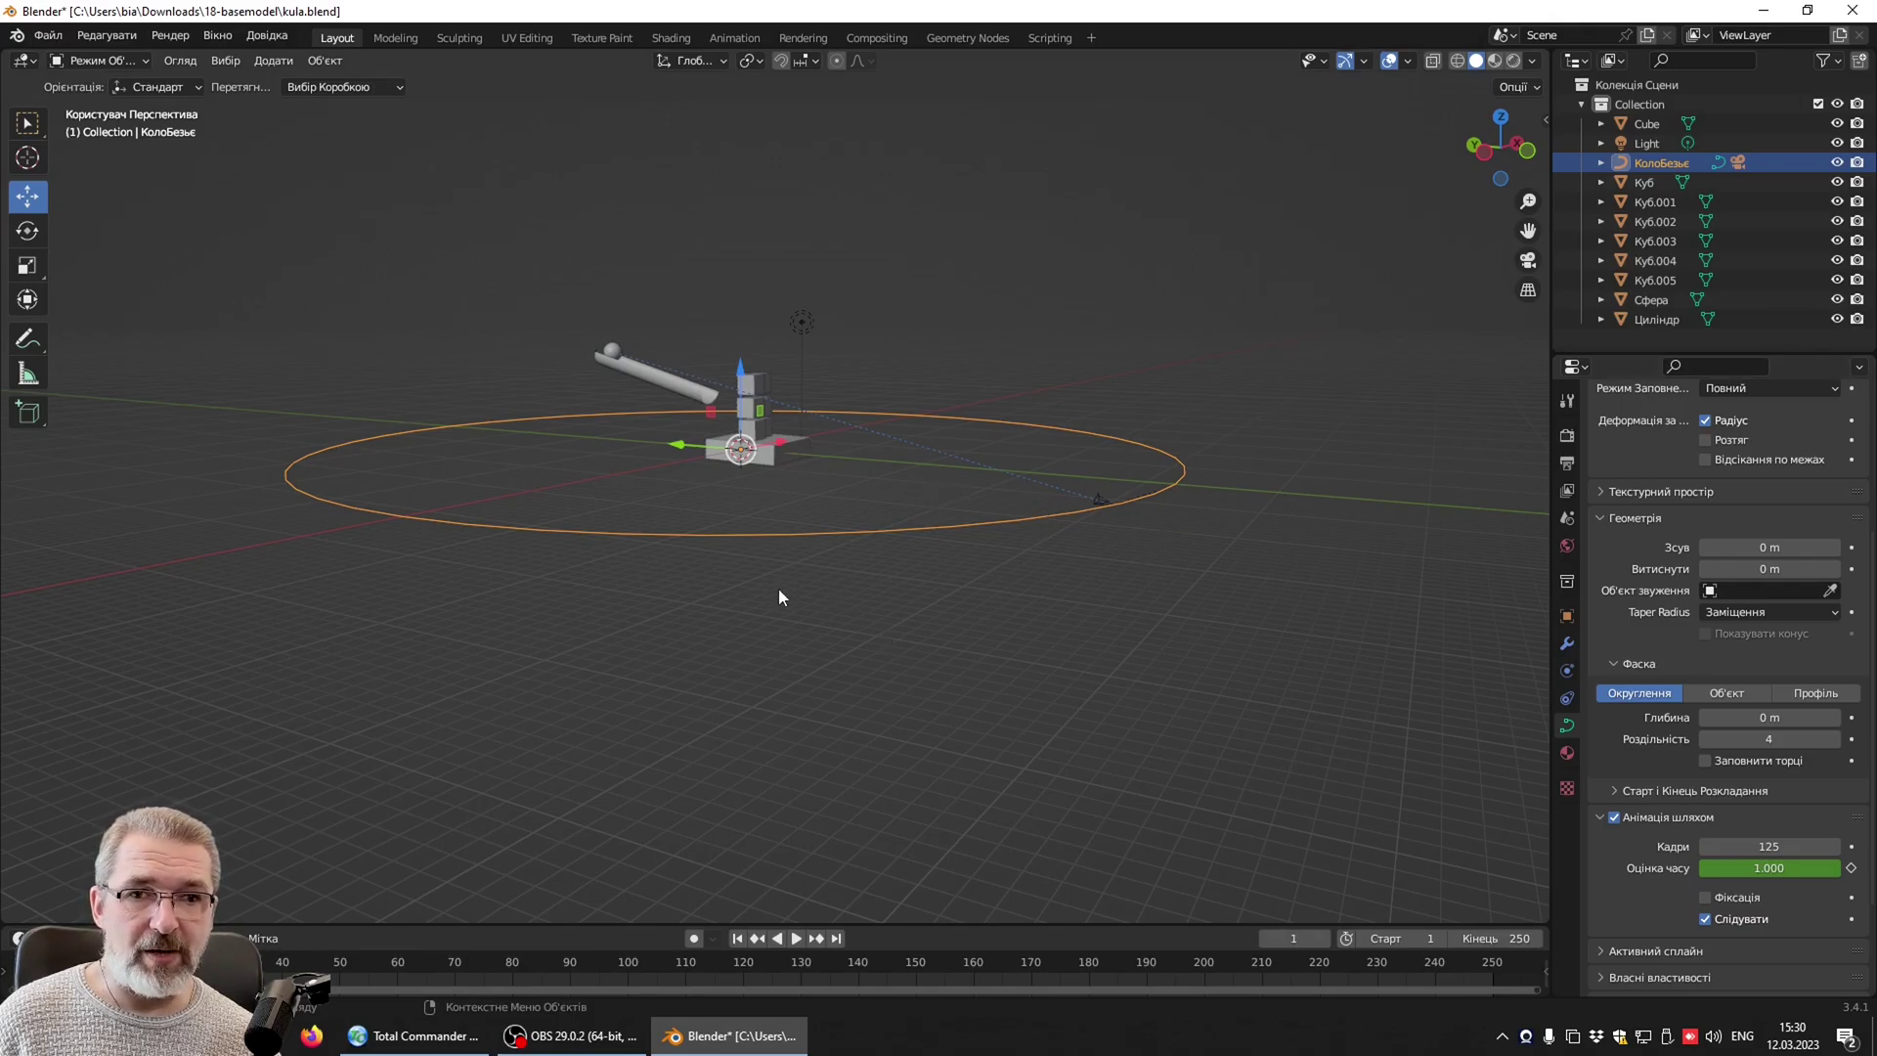
{"action": "mouse_move", "coordinate": [778, 589]}
{"action": "middle_mouse_down"}
{"action": "mouse_move", "coordinate": [876, 649]}
{"action": "mouse_move", "coordinate": [606, 420]}
{"action": "middle_mouse_up"}
{"action": "left_click", "coordinate": [47, 35]}
{"action": "mouse_move", "coordinate": [105, 96]}
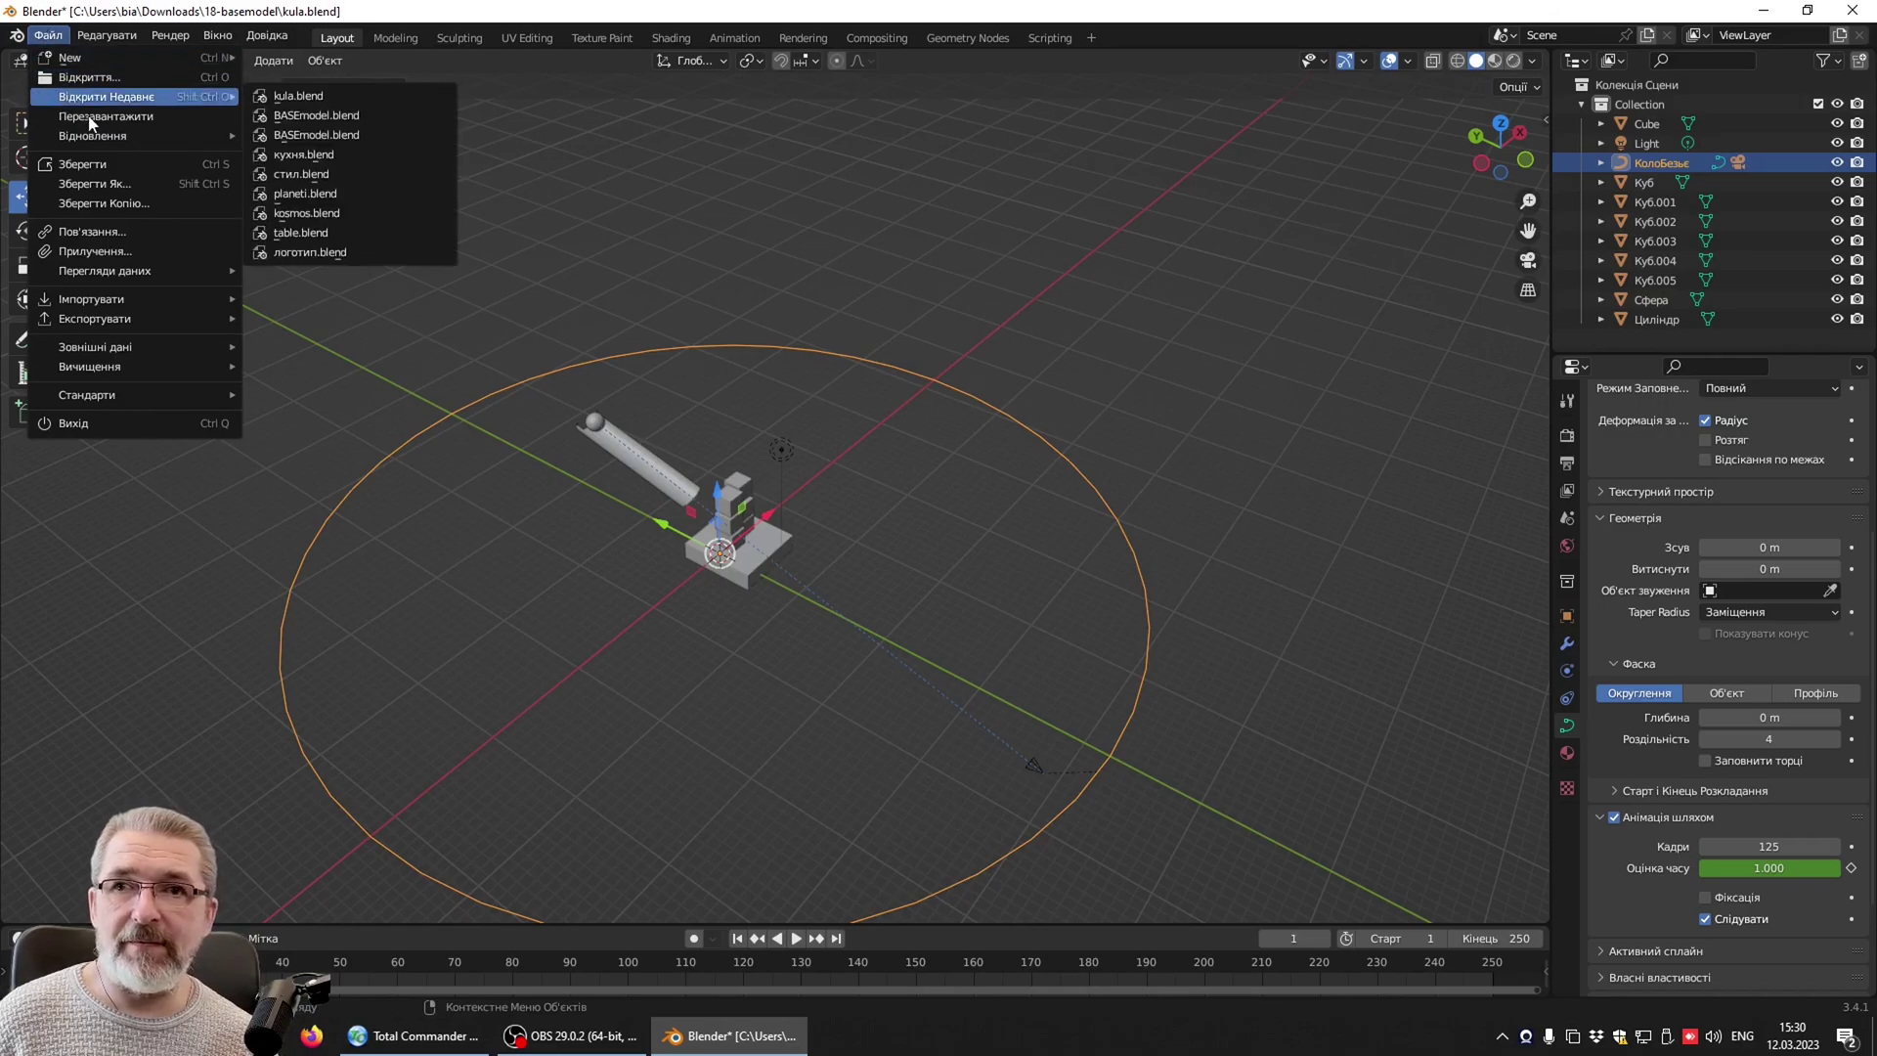
Save kula.blend, keep AVI JPEG output, and render all 250 frames to video.
{"action": "left_click", "coordinate": [130, 172]}
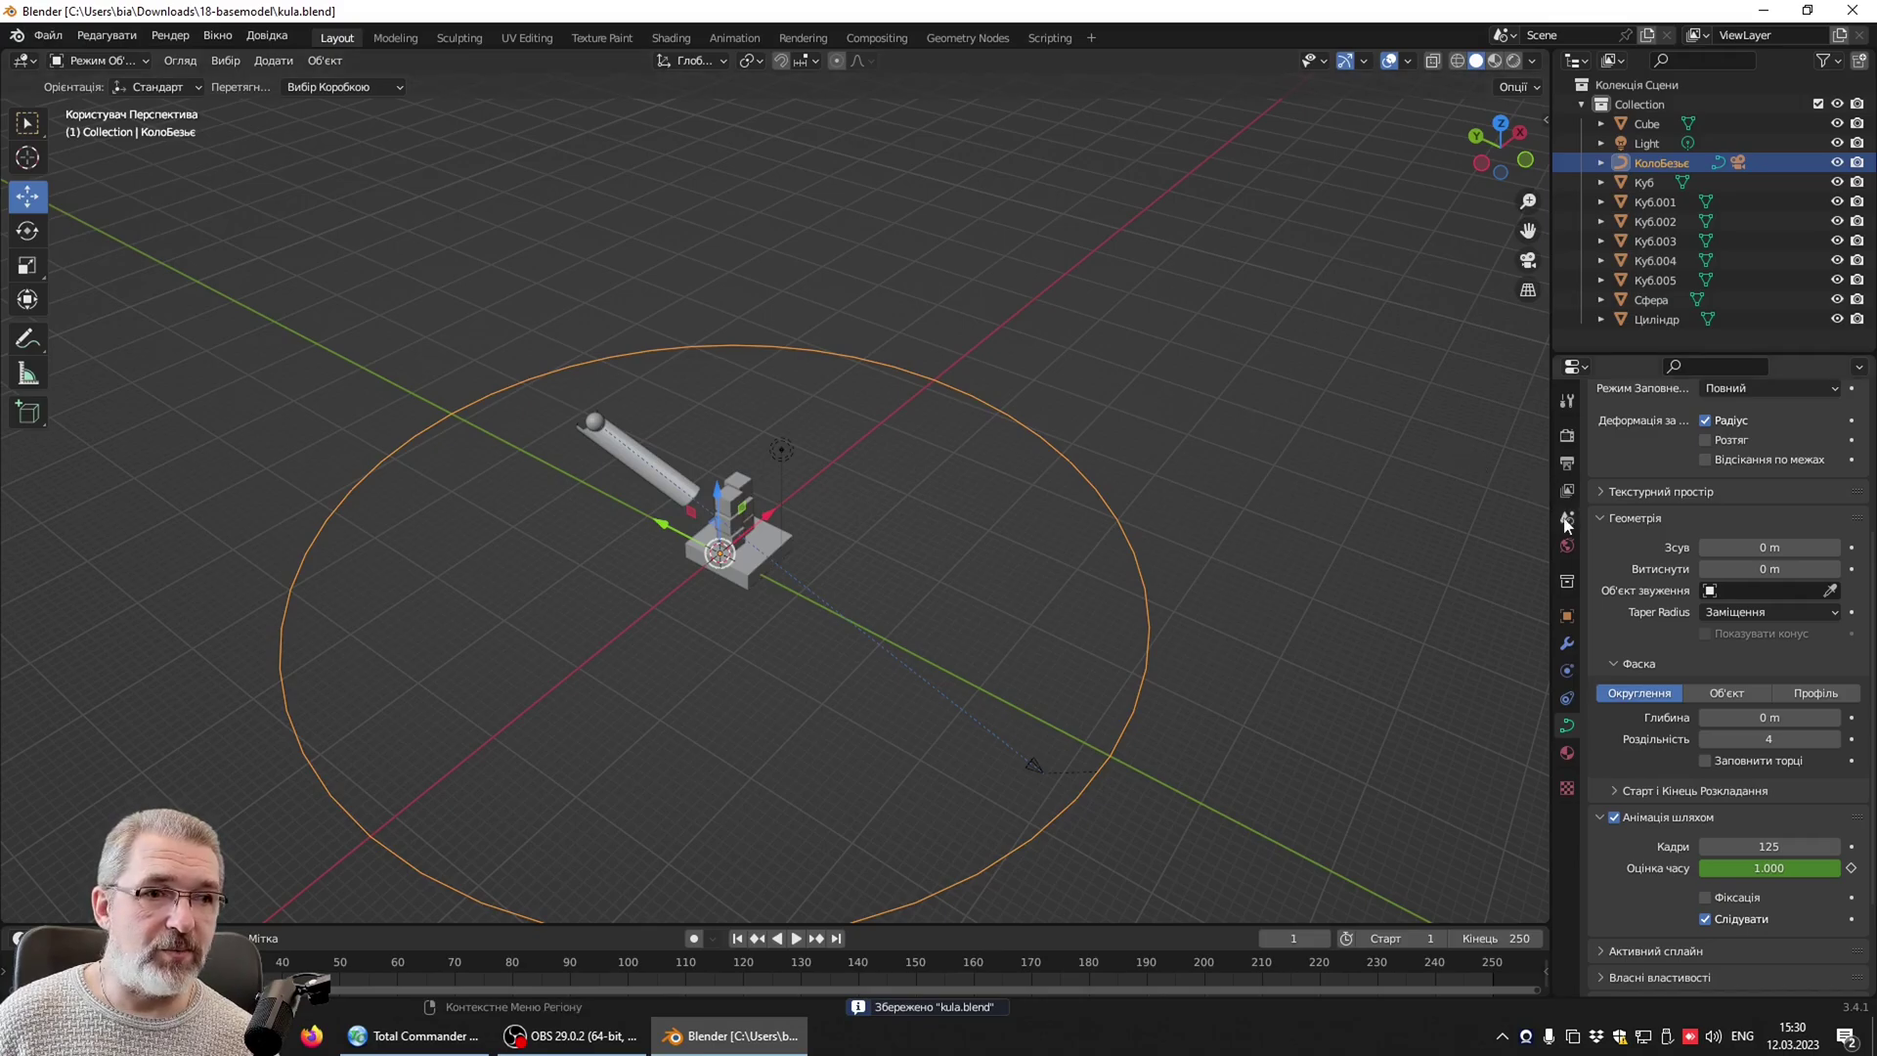
{"action": "left_click", "coordinate": [1566, 464]}
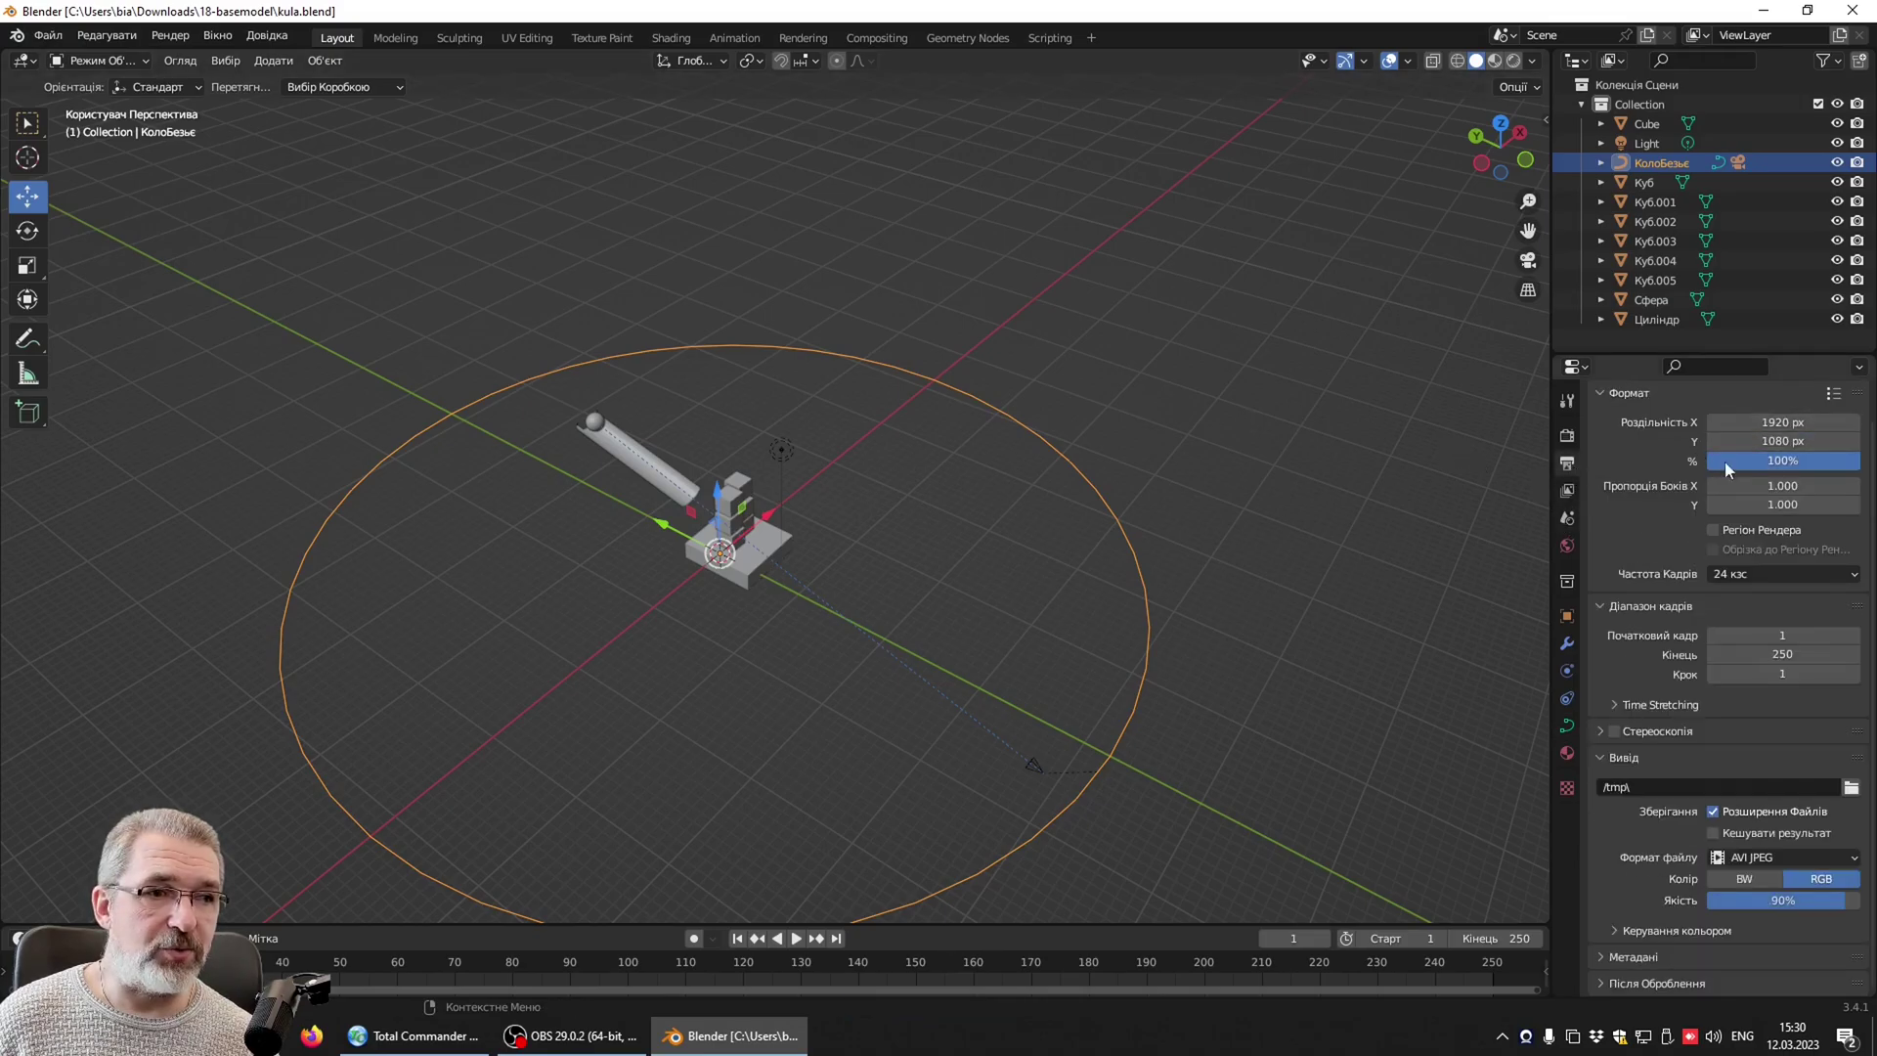
{"action": "left_click", "coordinate": [1780, 857]}
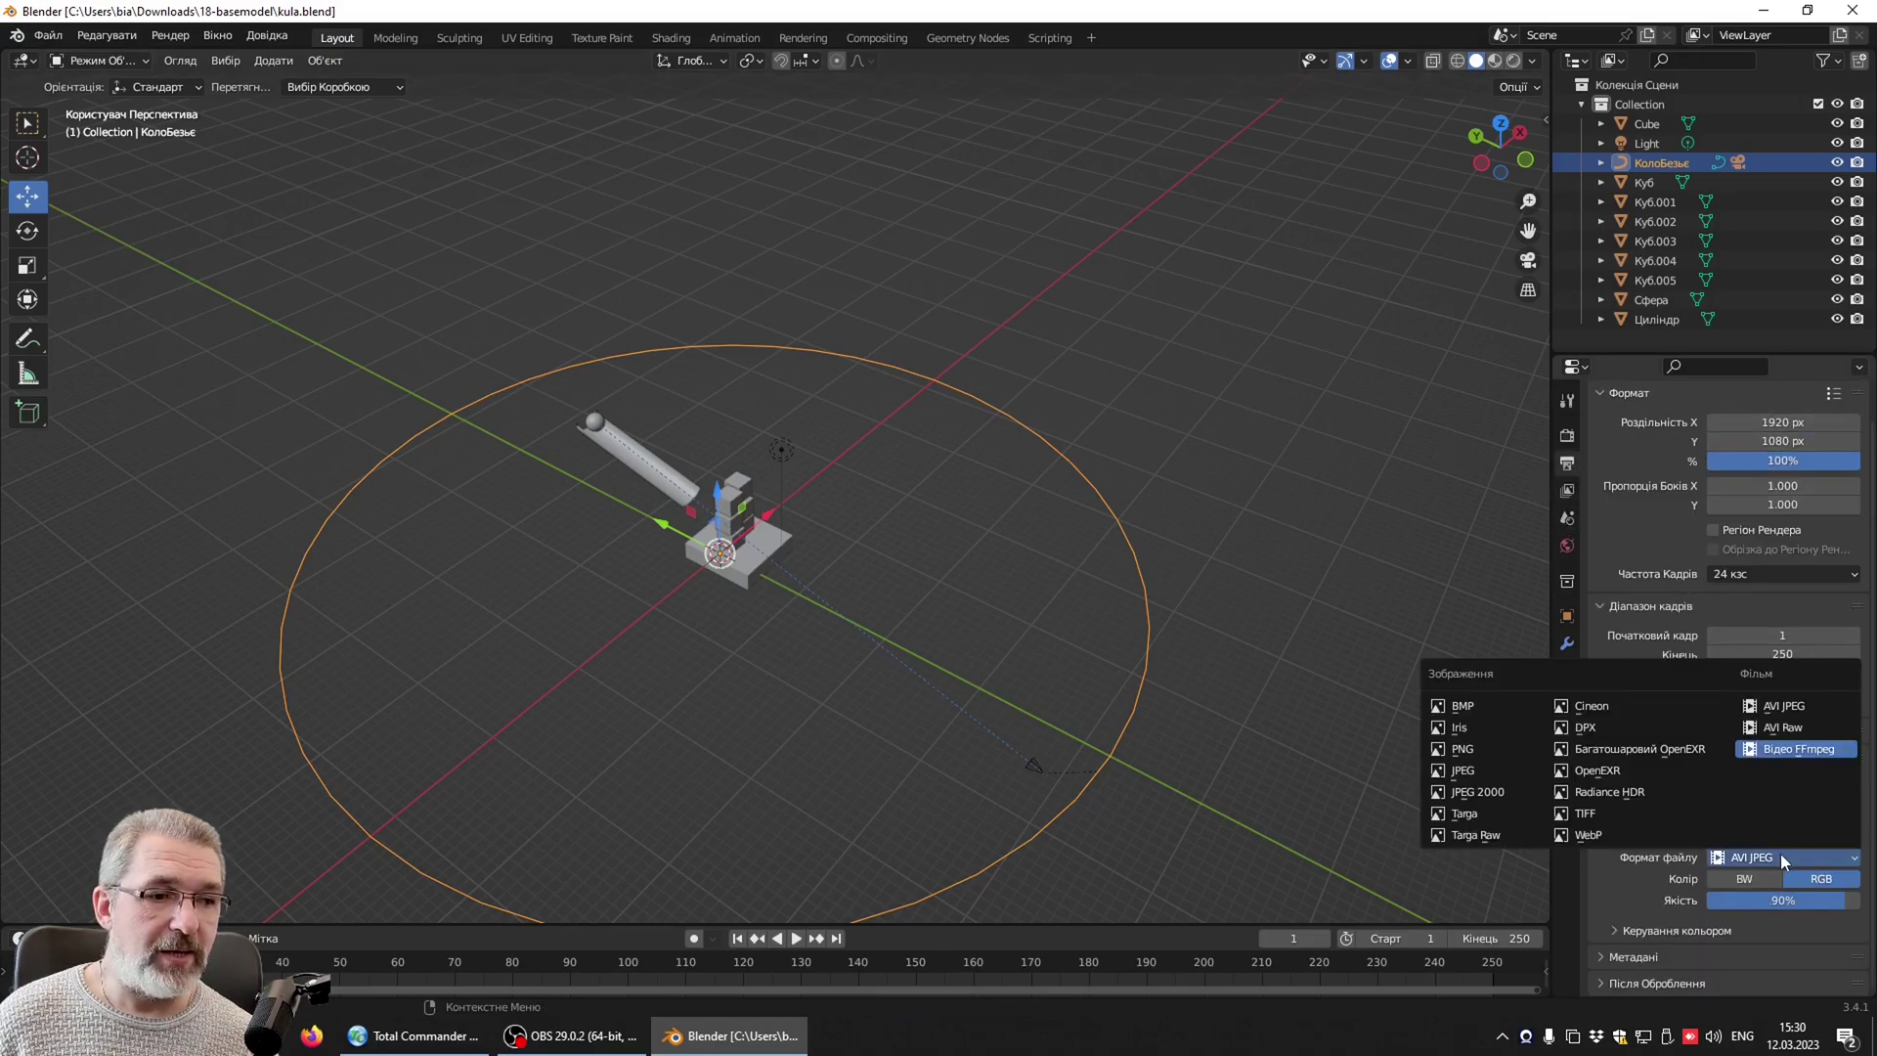
{"action": "left_click", "coordinate": [1786, 701]}
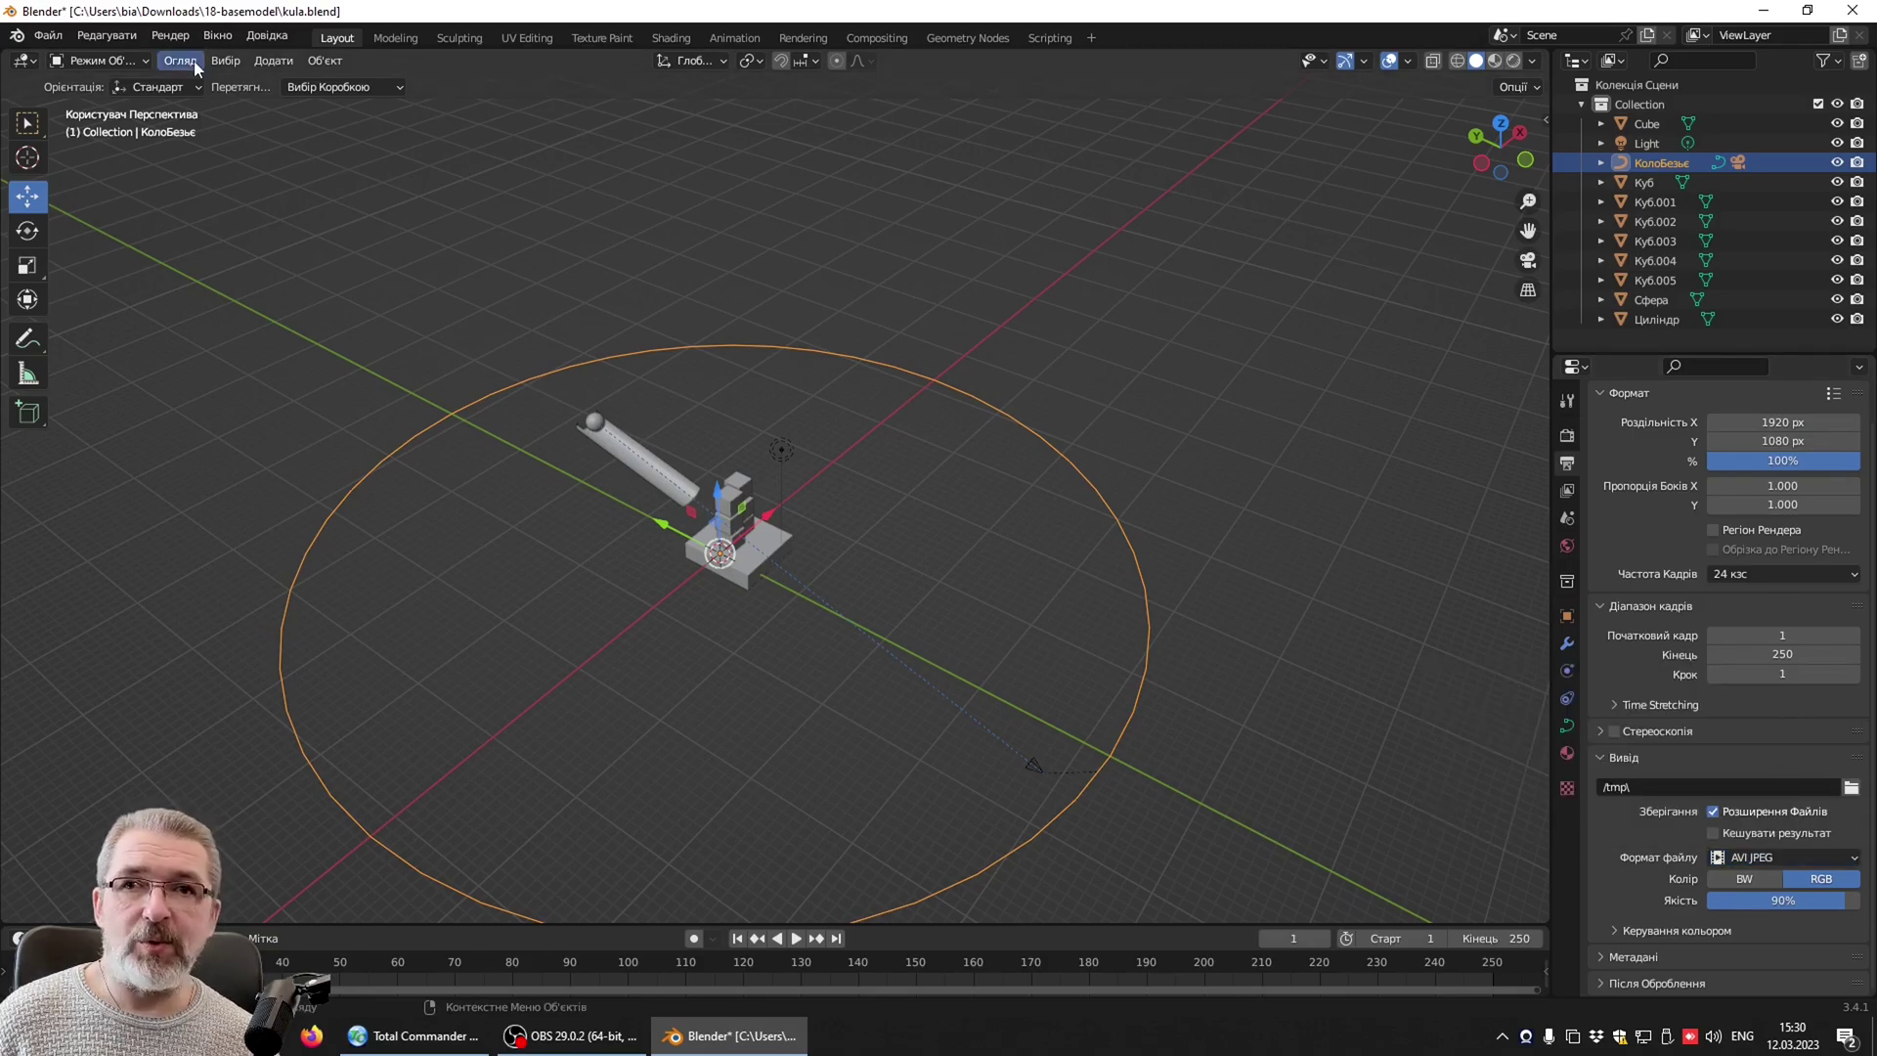
{"action": "left_click", "coordinate": [170, 35]}
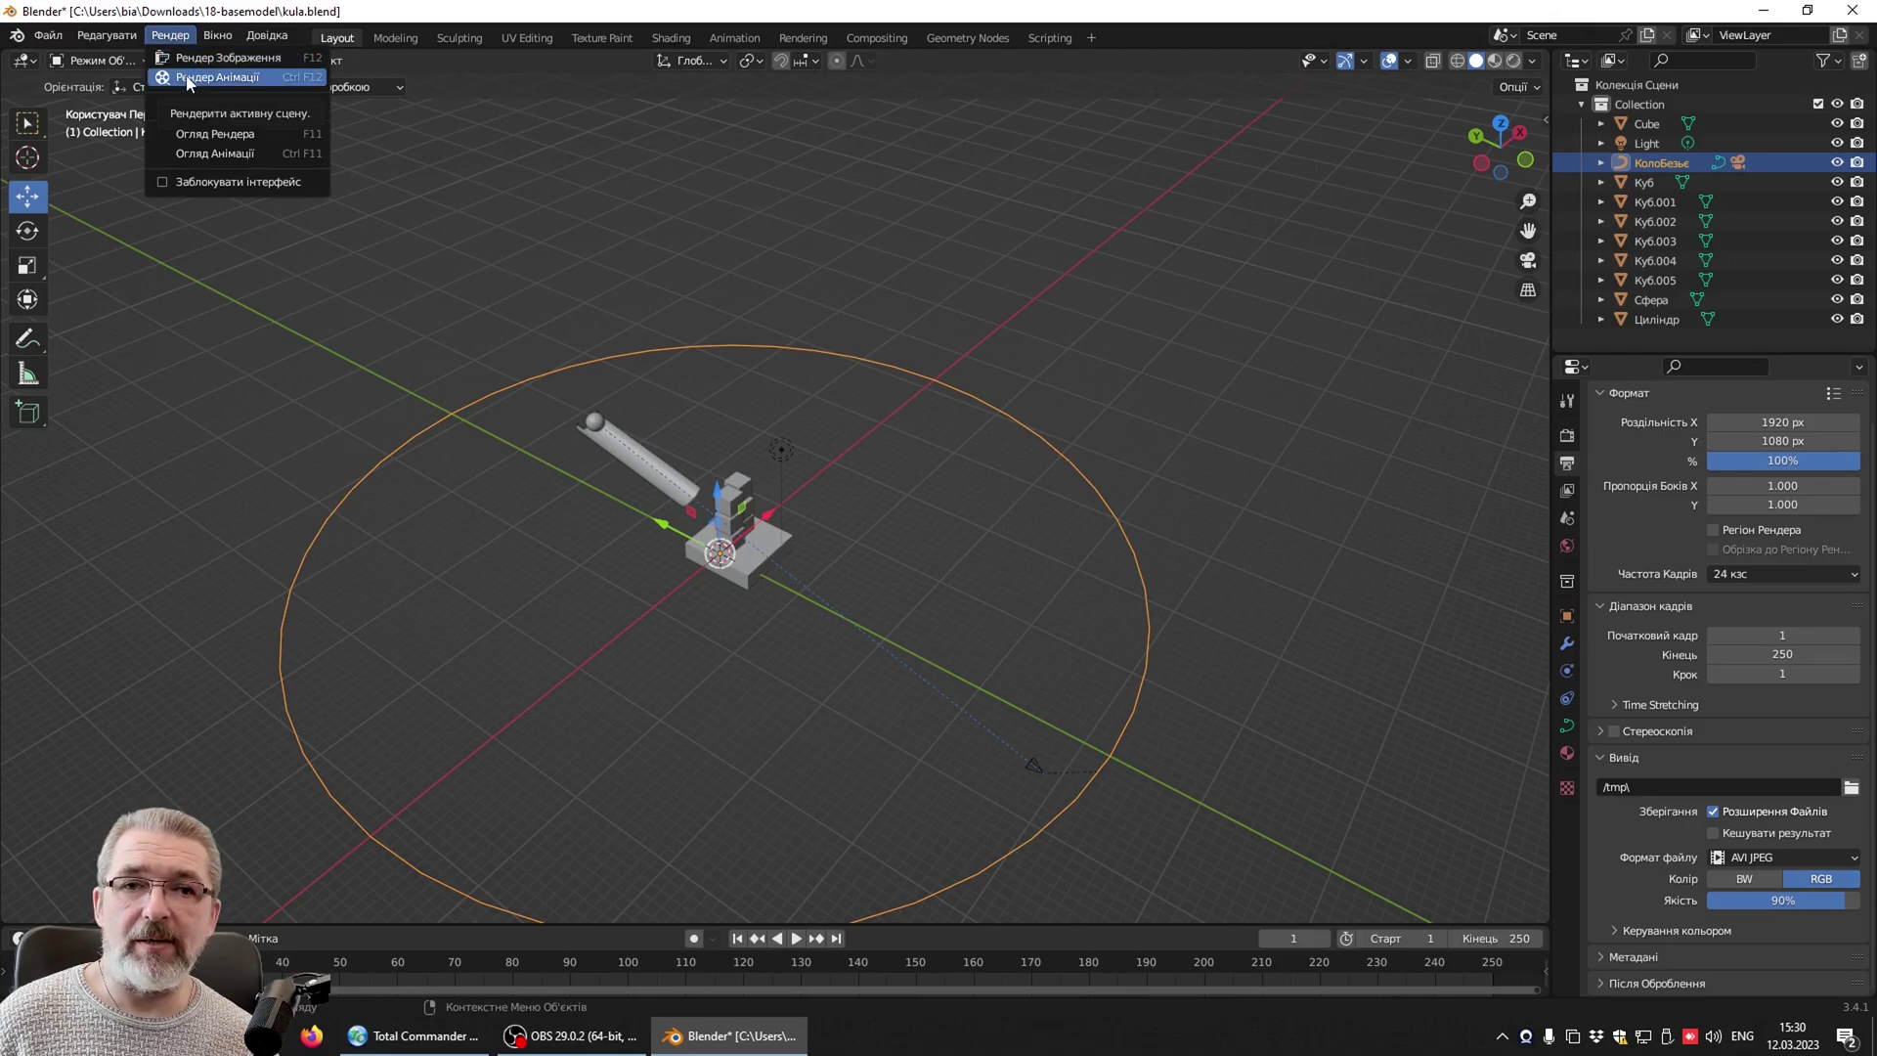
{"action": "left_click", "coordinate": [189, 78]}
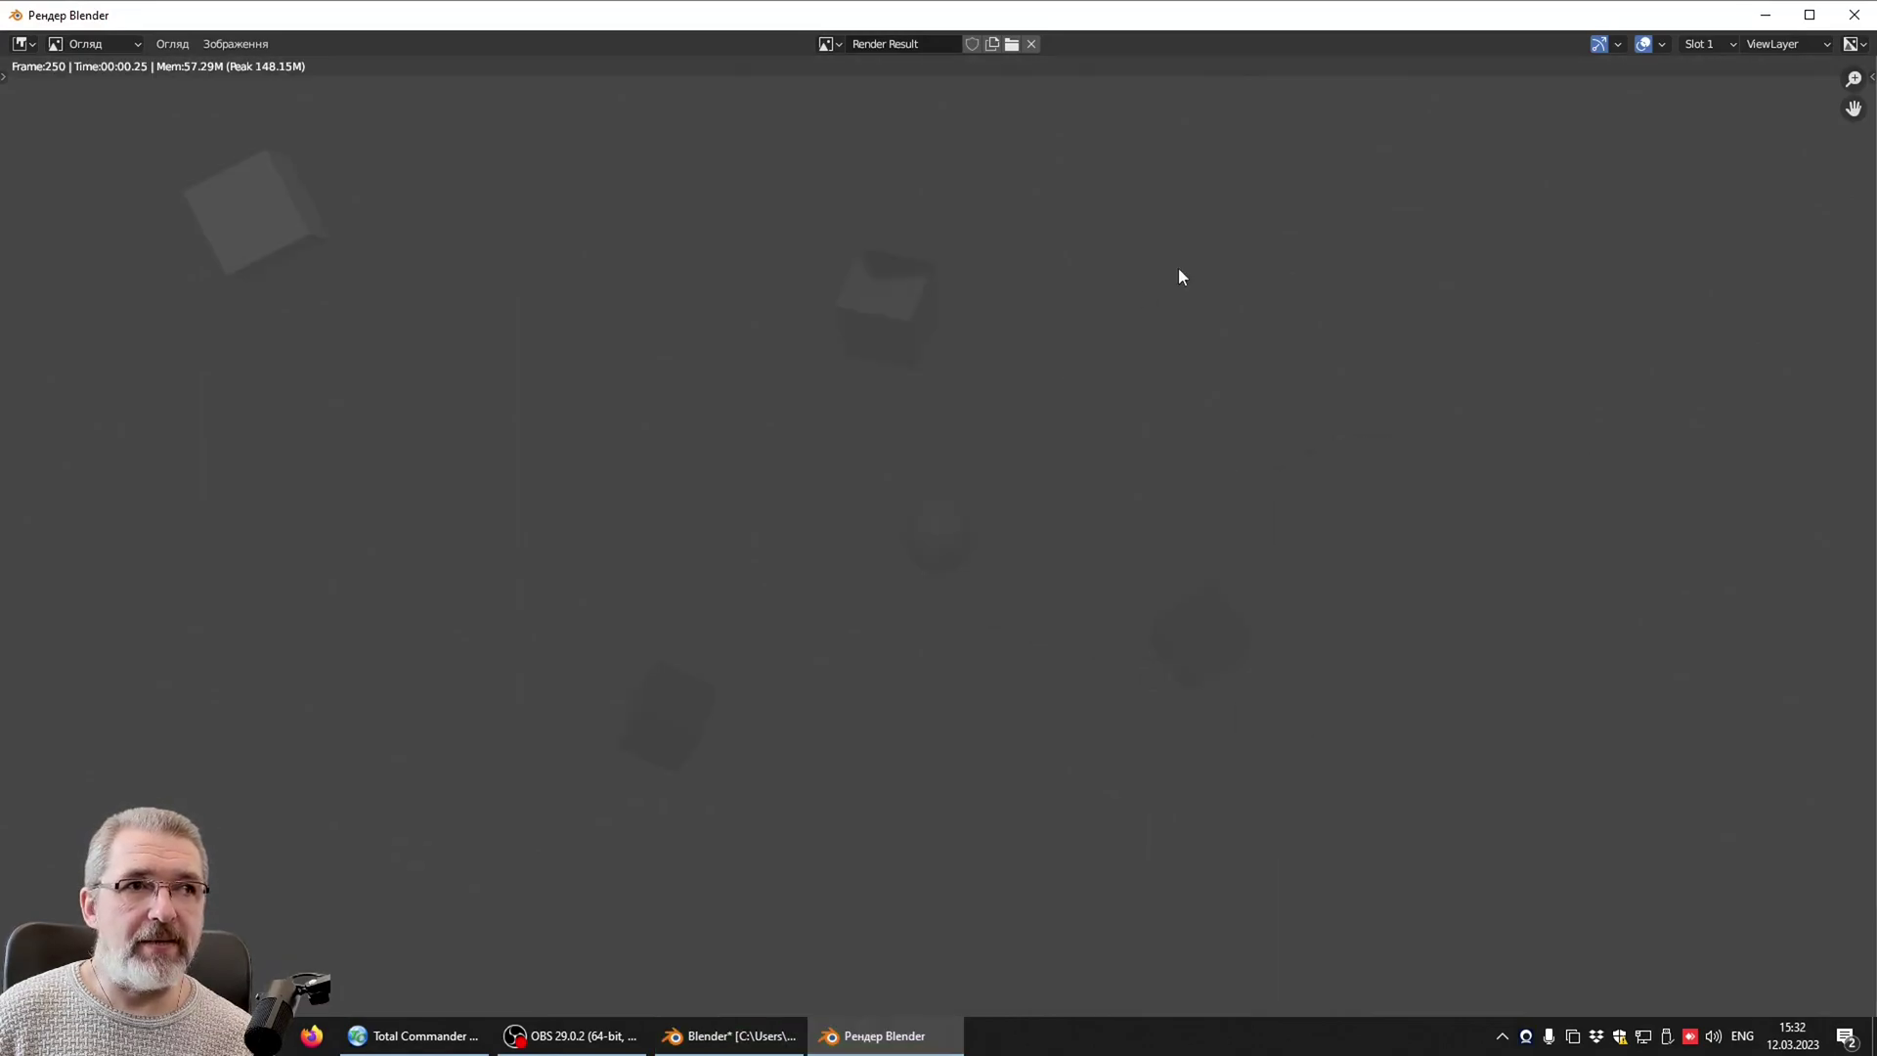
{"action": "left_click", "coordinate": [1854, 15]}
{"action": "key", "text": "ctrl+F11"}
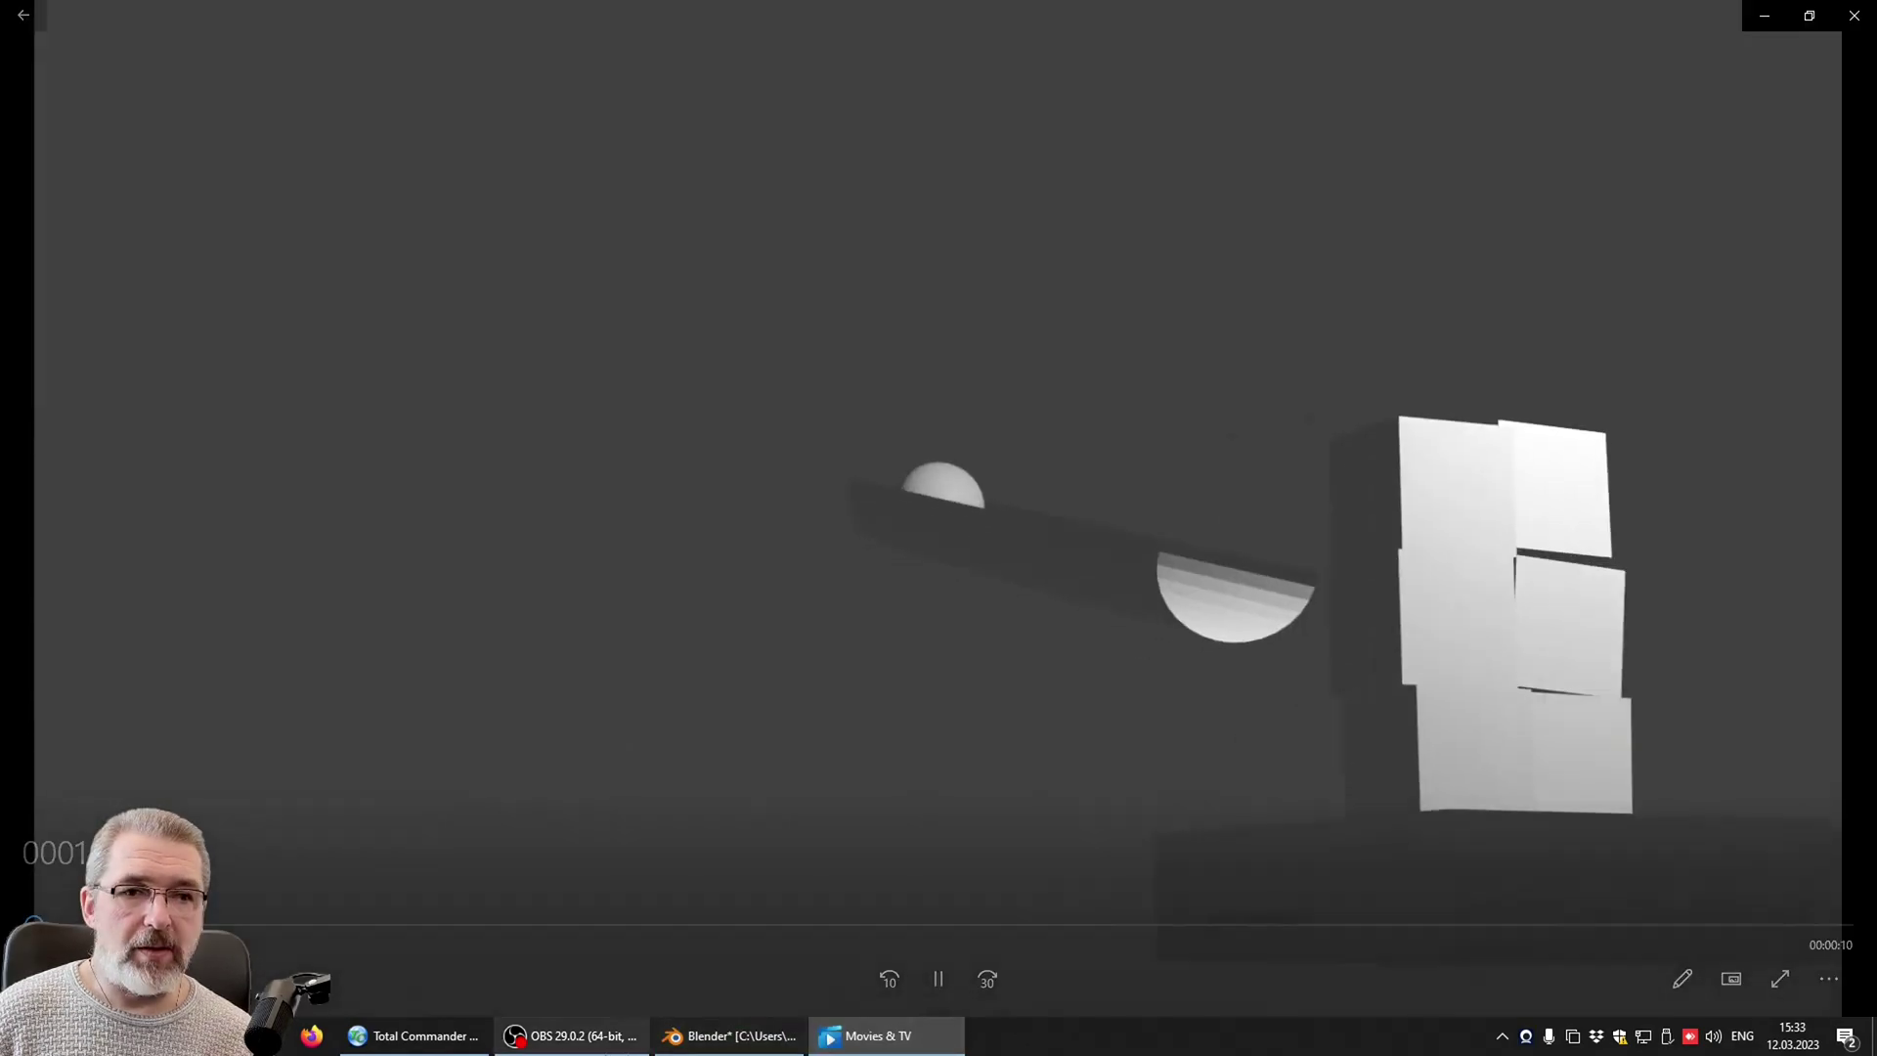